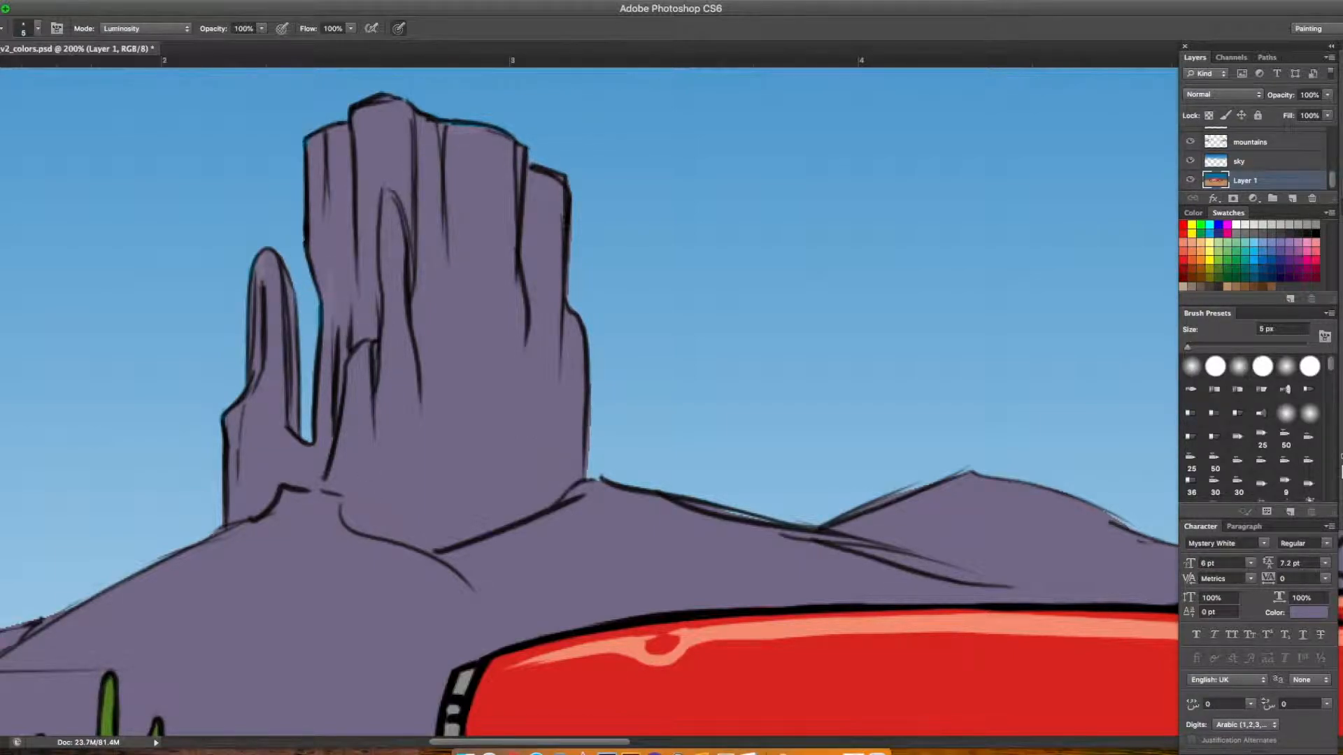
# Toggle the sky layer's visibility to compare the background with and without its gradient
pyautogui.press('i')
pyautogui.click(1190, 161)
pyautogui.click(1189, 161)
pyautogui.click(1189, 161)
pyautogui.press('b')
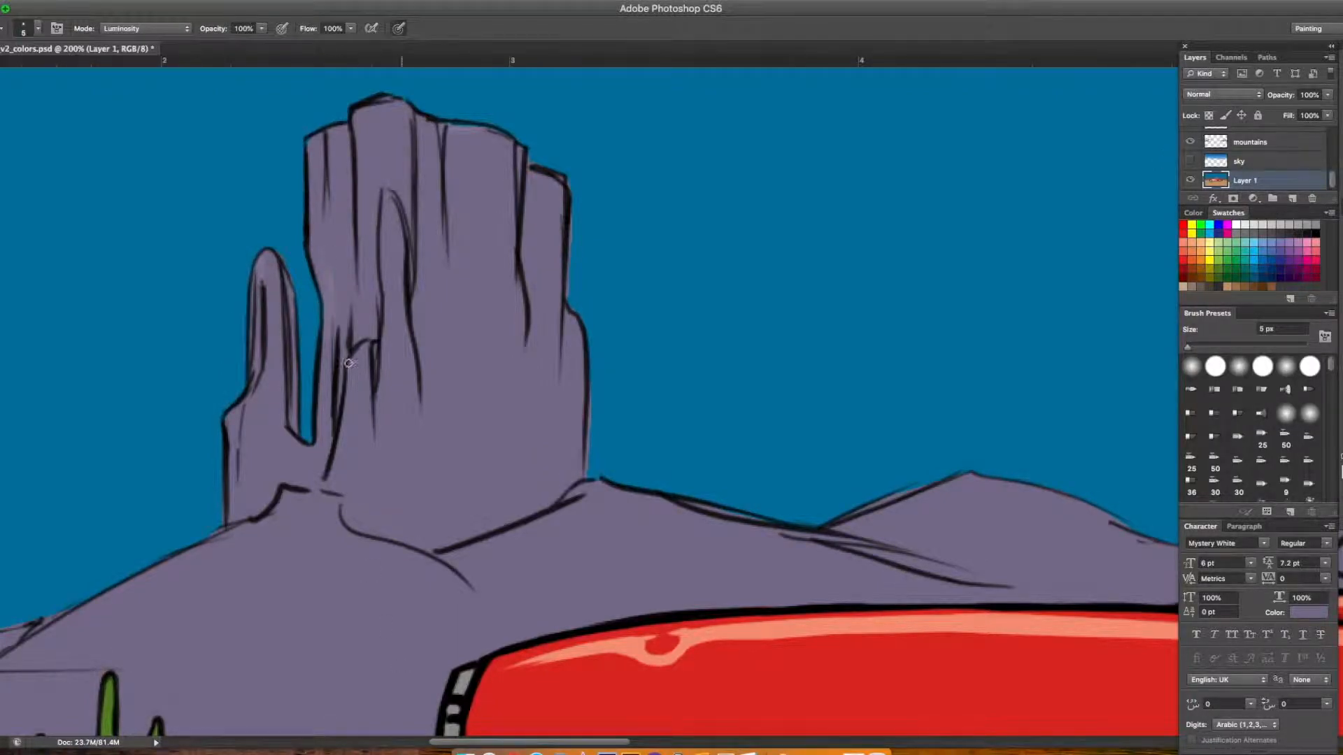
pyautogui.press('v')
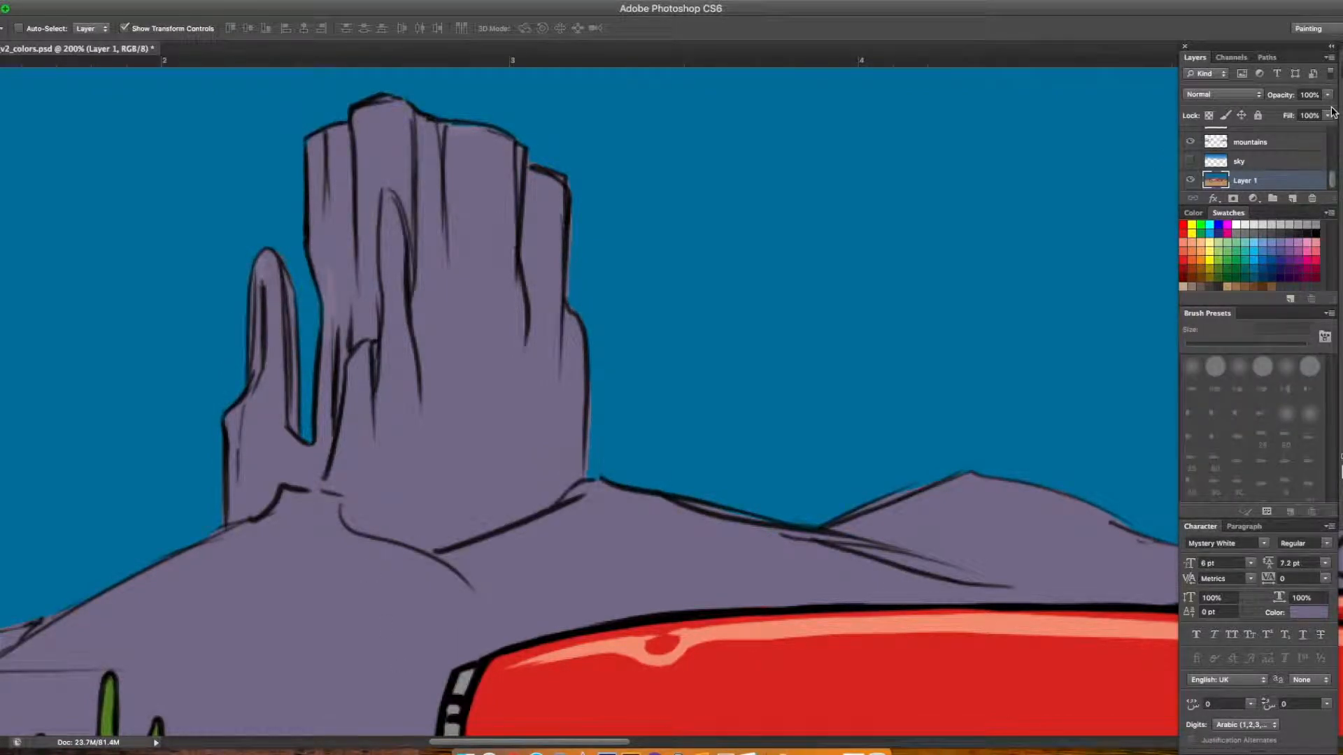
pyautogui.click(1190, 161)
pyautogui.click(1251, 161)
pyautogui.hotkey('alt', '[')
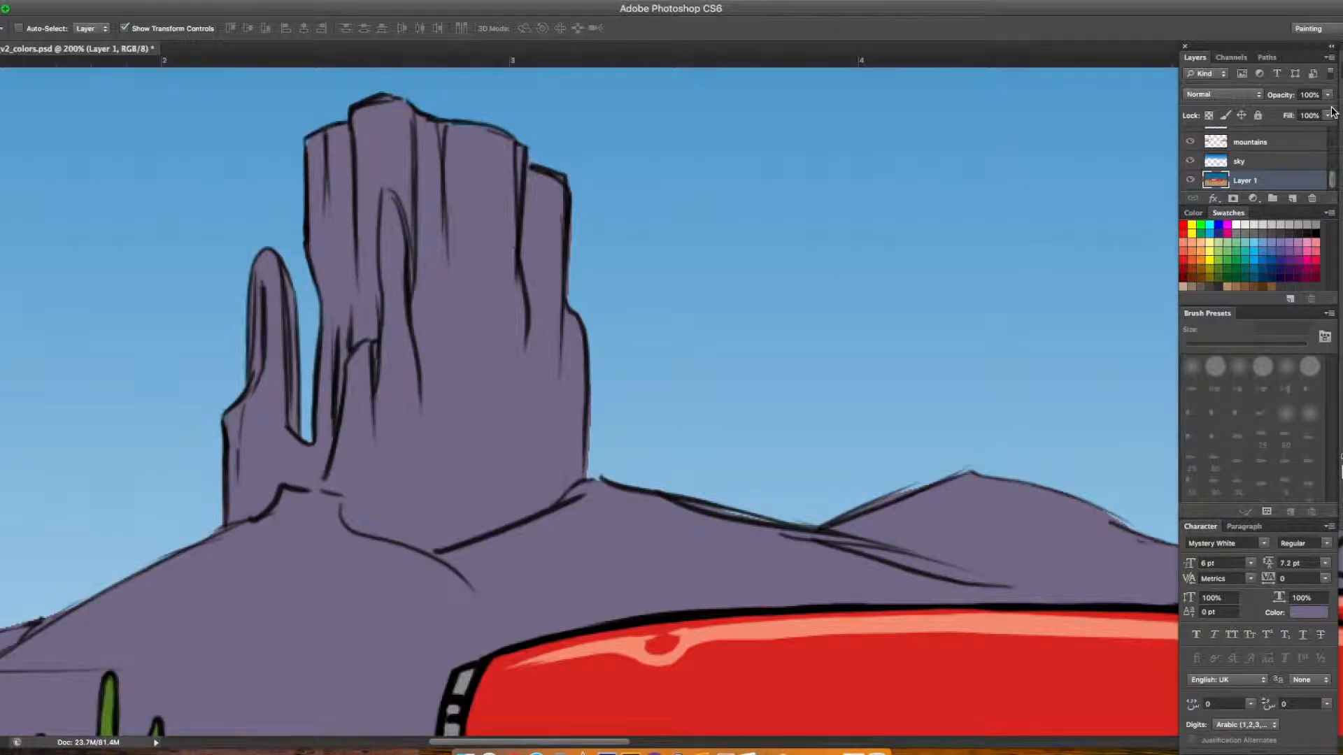
# Add a new layer named Layer 4 in Normal mode at 100% opacity above the inks layer
pyautogui.hotkey('alt', '.')
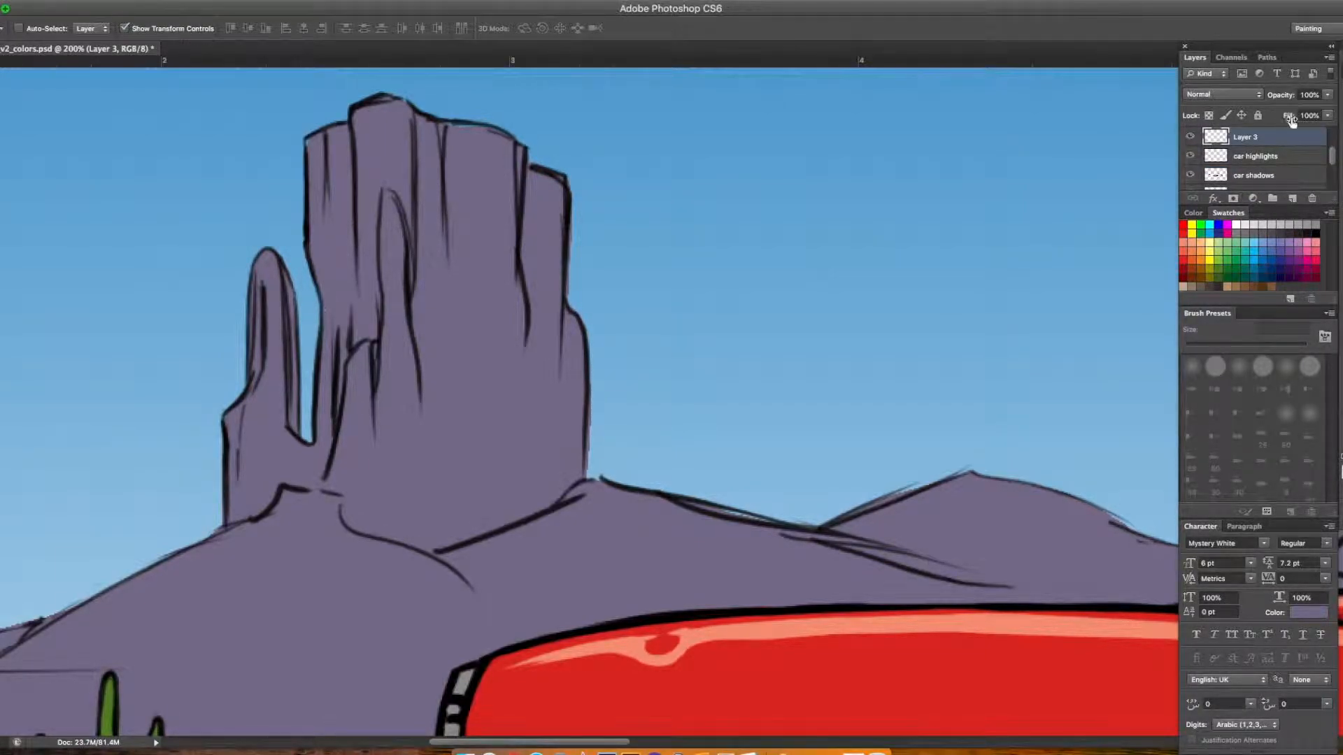
pyautogui.scroll(1, 1336, 151)
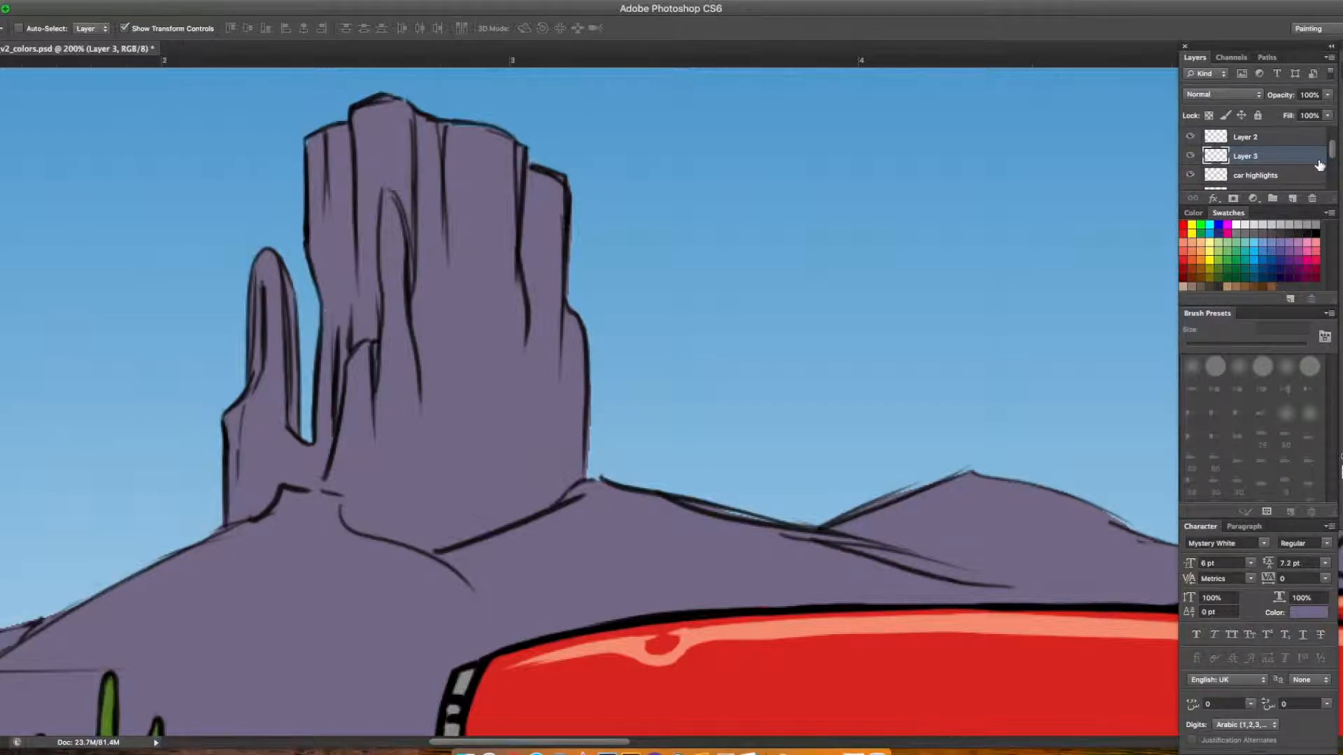
pyautogui.scroll(-5, 1332, 154)
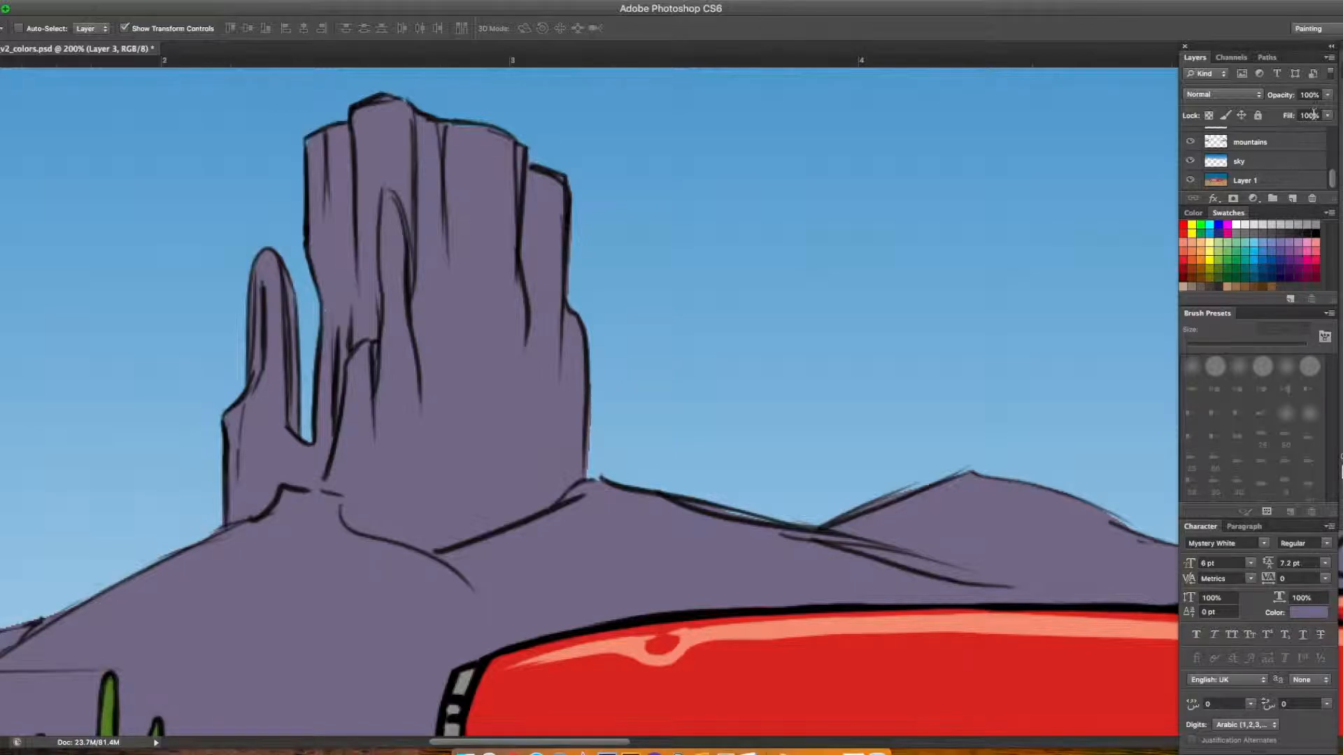
pyautogui.click(1298, 178)
pyautogui.moveTo(1331, 179); pyautogui.dragTo(1331, 133)
pyautogui.click(1328, 57)
pyautogui.click(1265, 66)
pyautogui.press('Return')
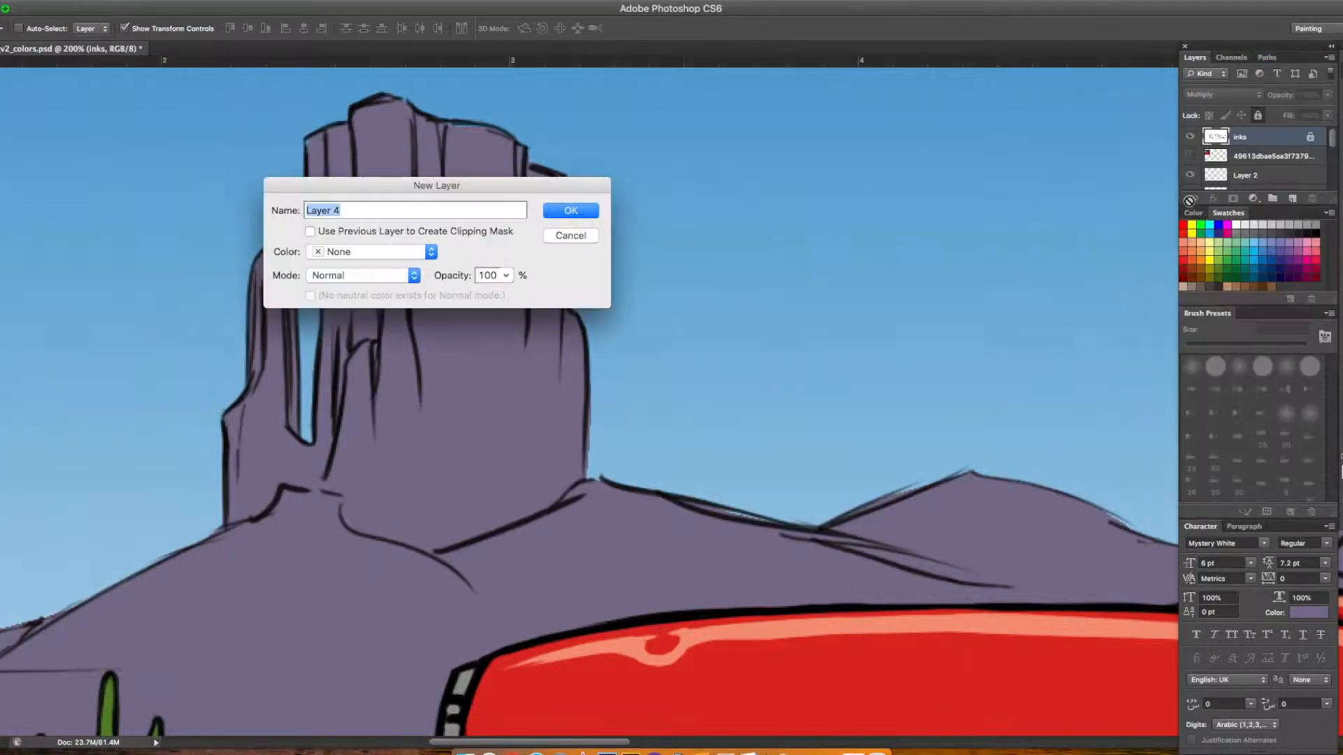
pyautogui.press('Return')
# Set the foreground color to the muted blue-purple 706ba1 for the brush
pyautogui.press('b')
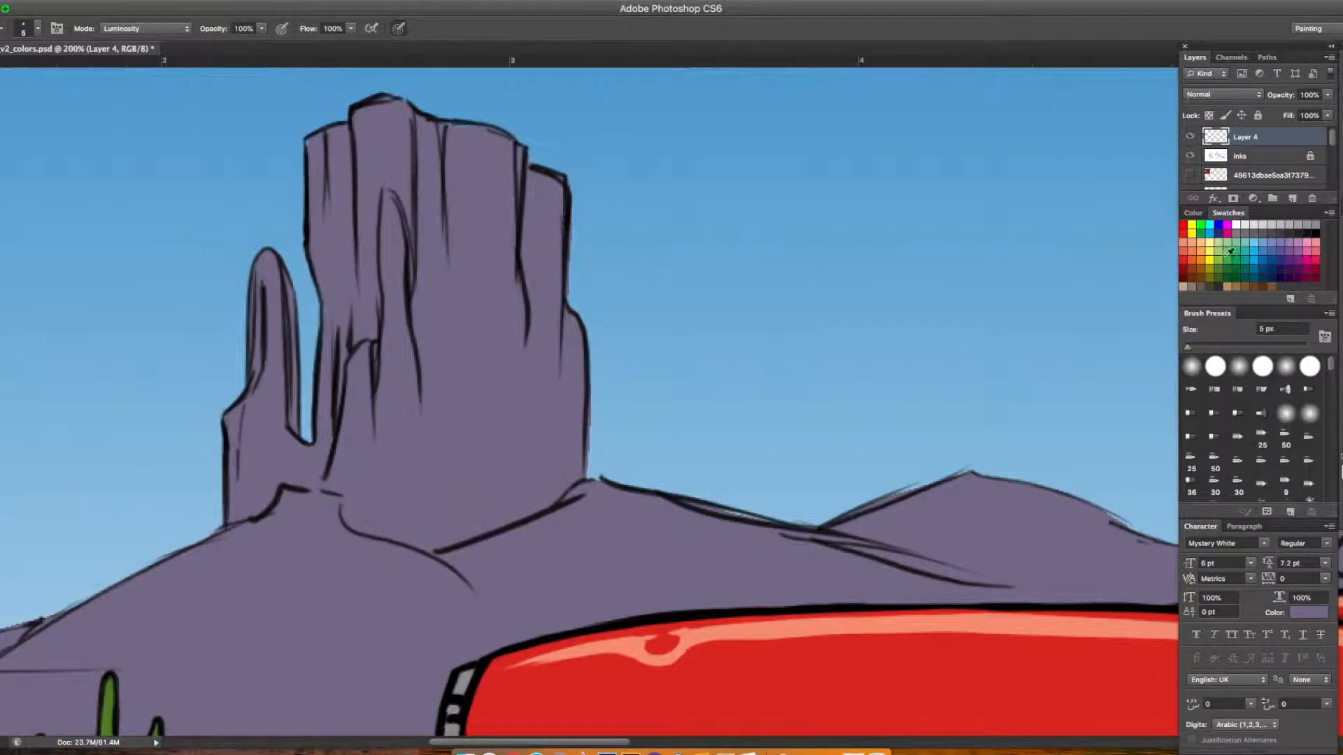
pyautogui.click(1284, 240)
pyautogui.click(1273, 250)
pyautogui.click(1272, 242)
pyautogui.click(1290, 250)
pyautogui.click(1287, 241)
pyautogui.click(1340, 471)
pyautogui.click(314, 365)
pyautogui.click(315, 373)
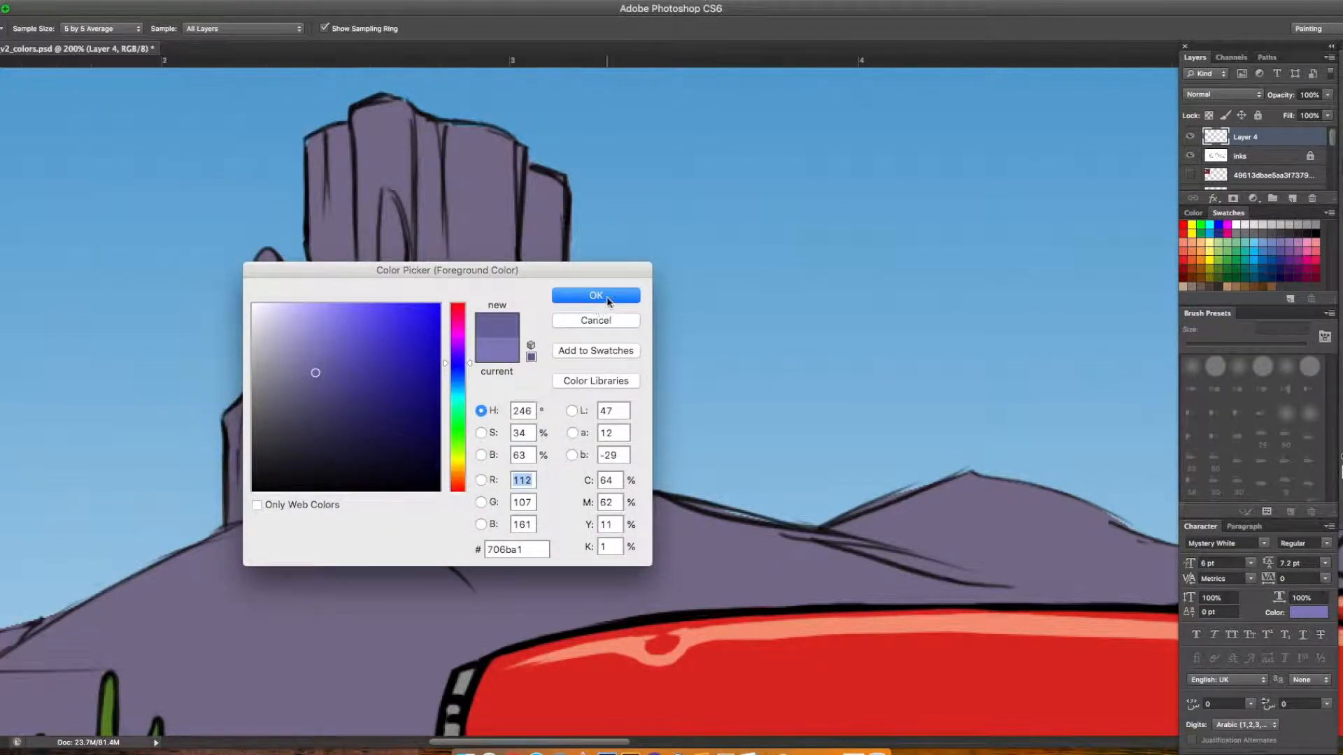
pyautogui.click(596, 296)
pyautogui.press('b')
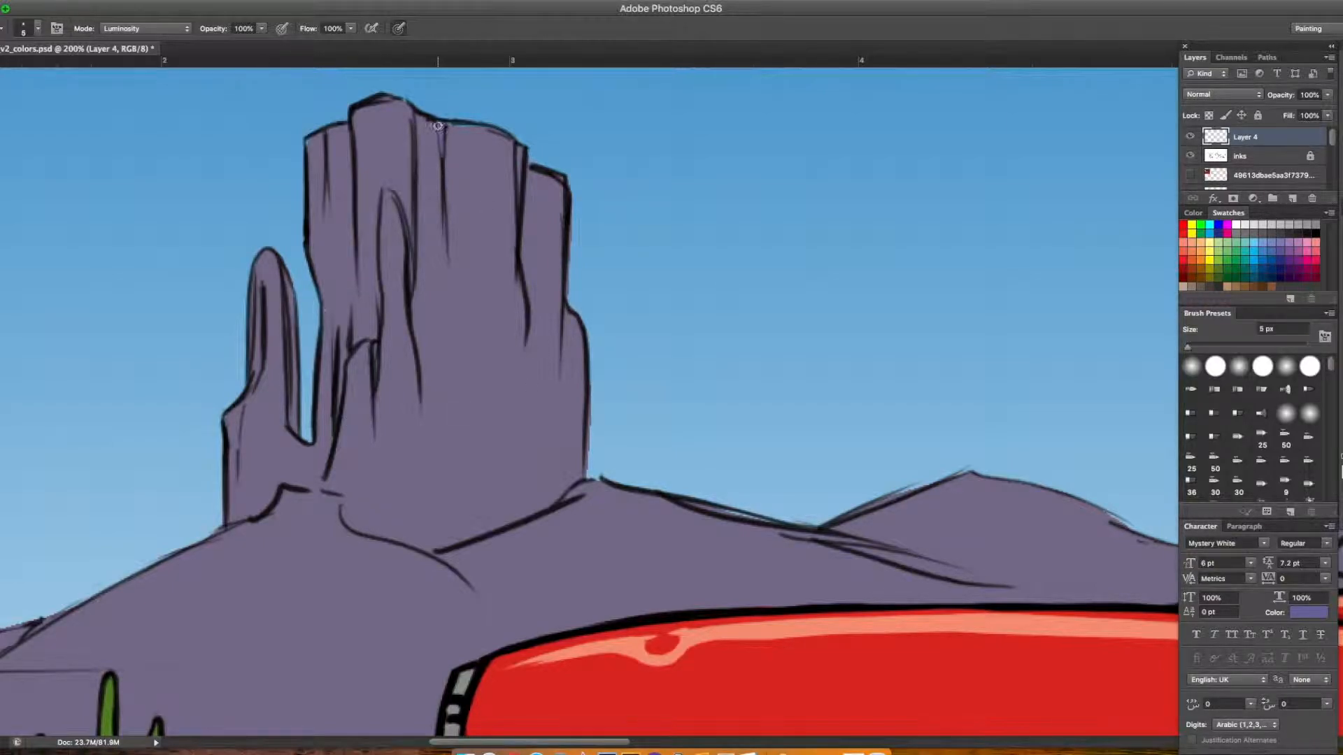
# Try Layer 4 beneath the inks layer with a more saturated purple, then restore the layer above inks
pyautogui.moveTo(1270, 140); pyautogui.dragTo(1252, 168)
pyautogui.click(1291, 245)
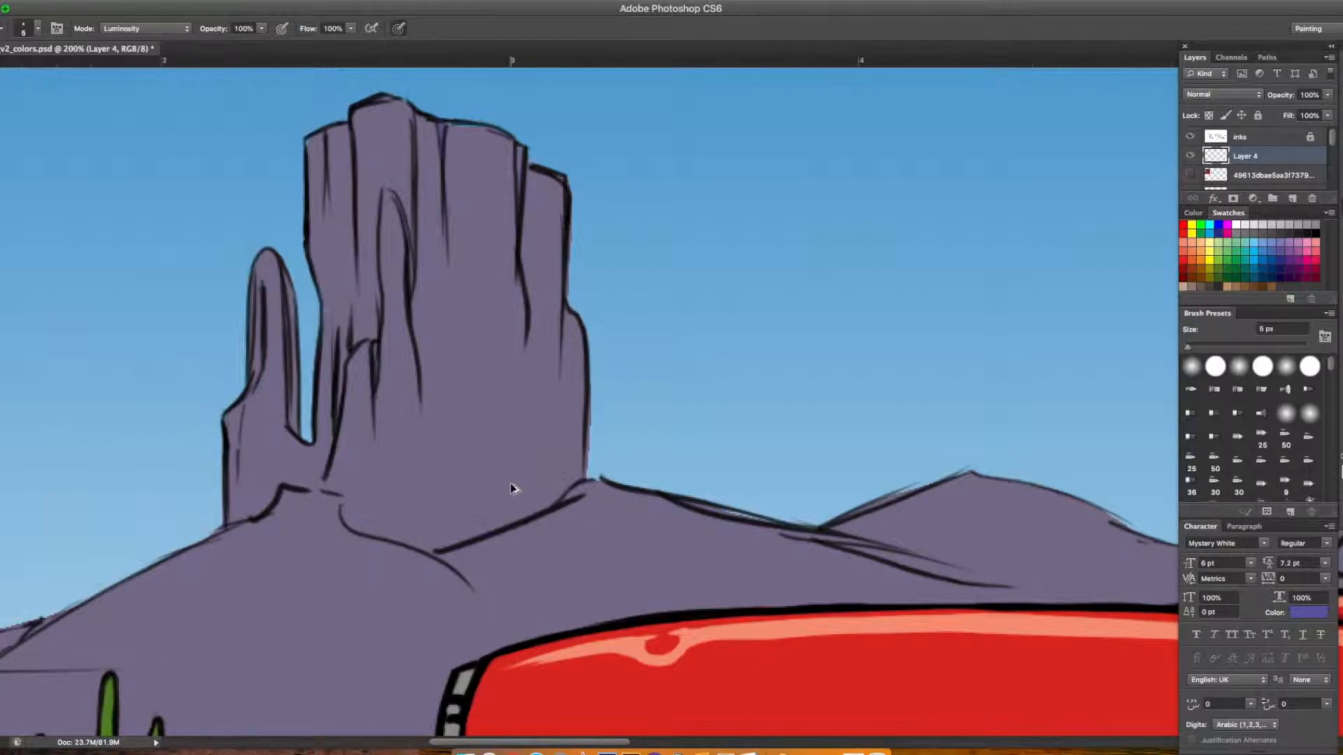
pyautogui.press('super+]')
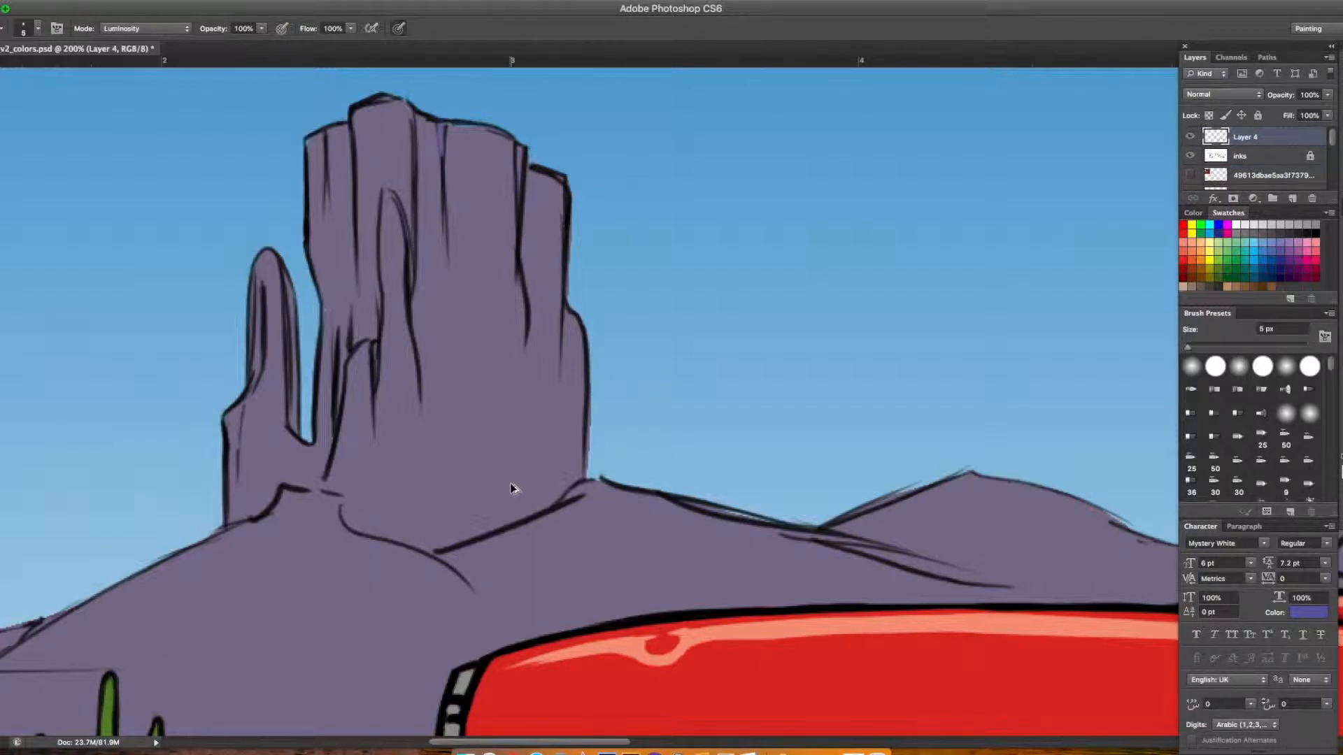
# Sample the large butte's purple, darken it to 5b5269, and move Layer 4 beneath the inks layer
pyautogui.press('i')
pyautogui.click(478, 421)
pyautogui.click(1318, 614)
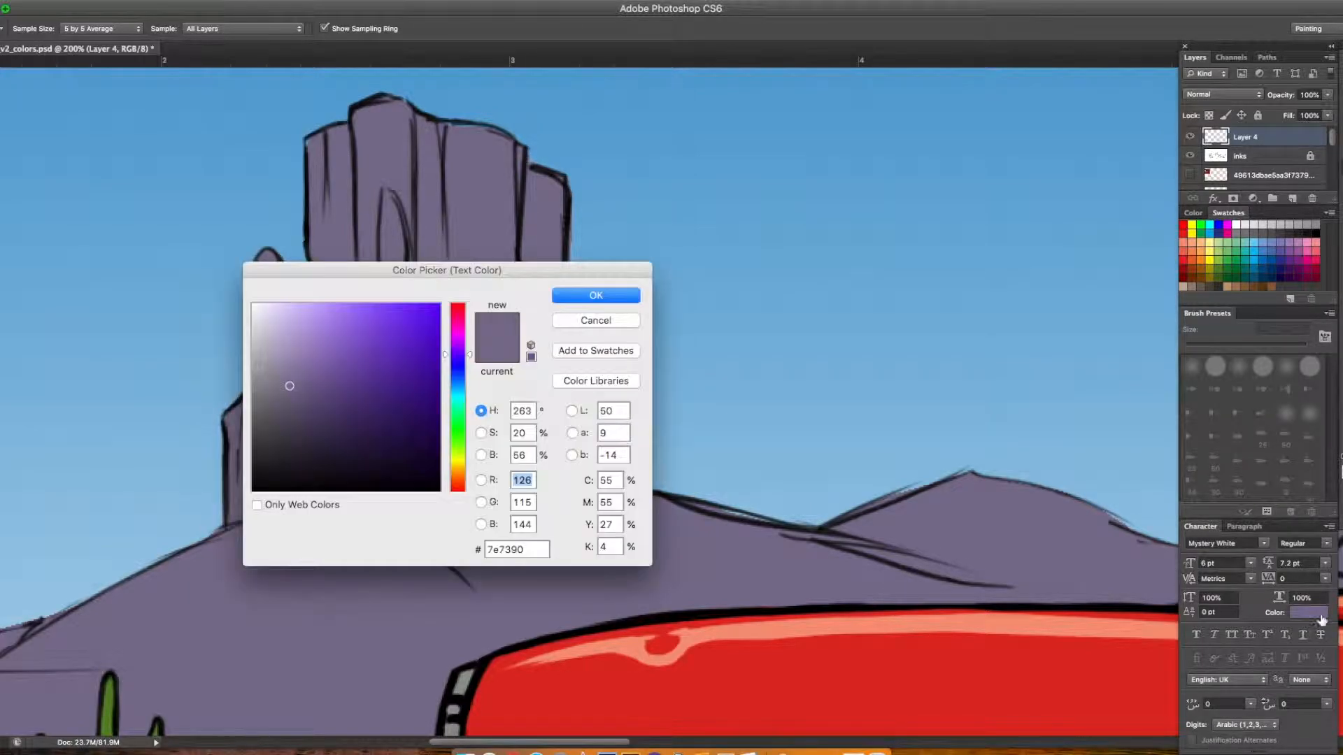
pyautogui.click(292, 411)
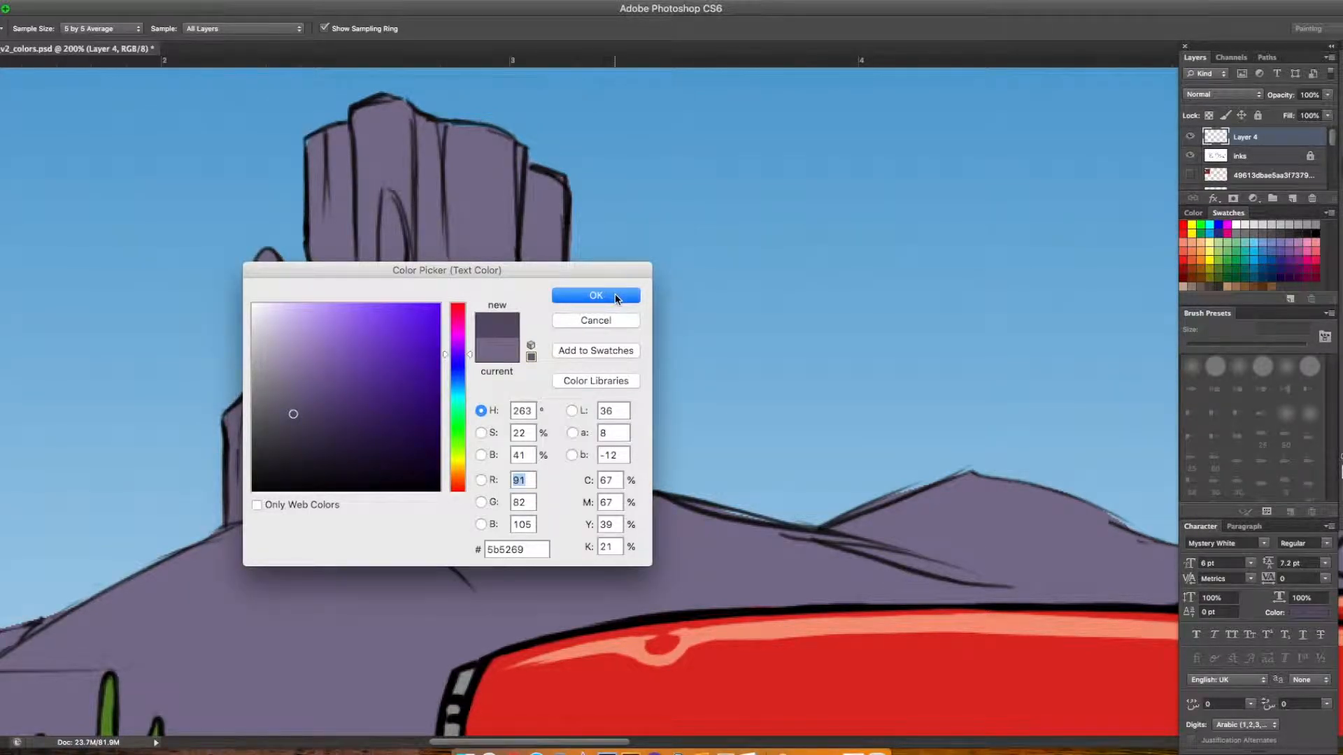
pyautogui.click(615, 294)
pyautogui.press('b')
pyautogui.moveTo(1266, 143); pyautogui.dragTo(1263, 168)
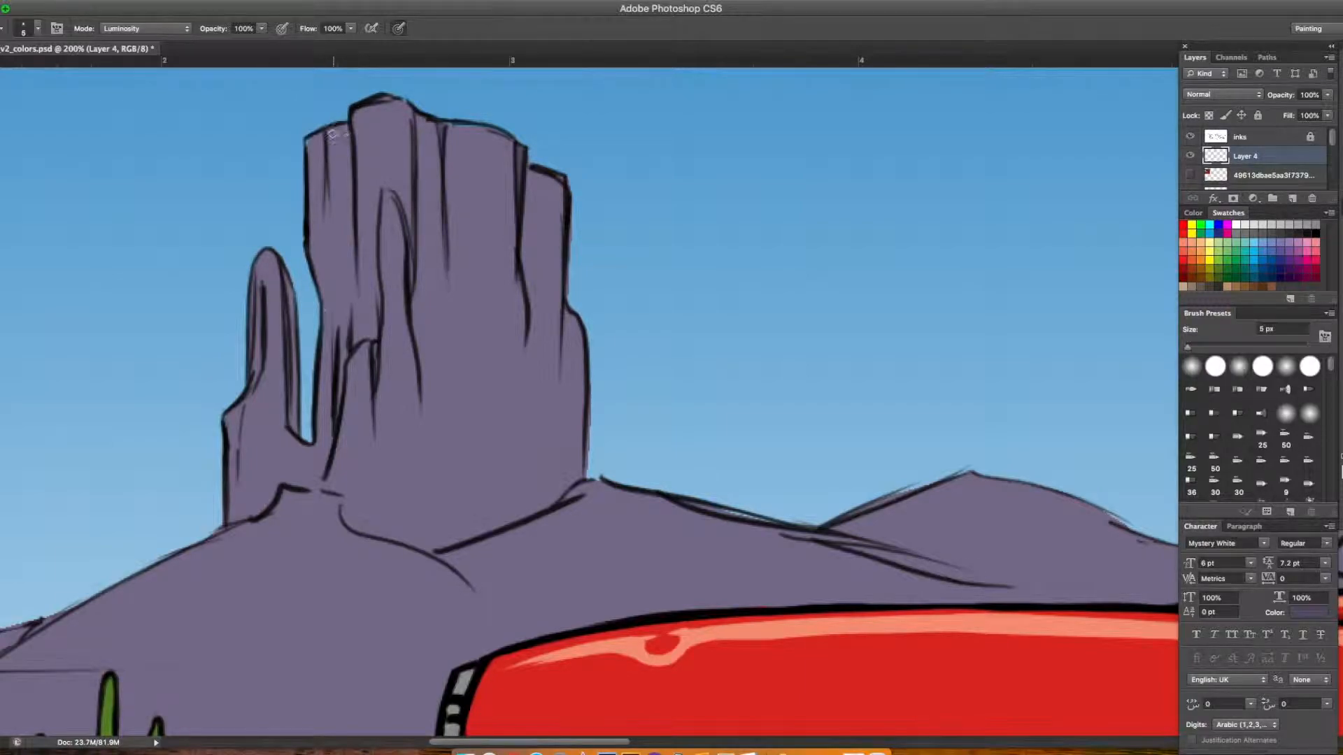
# Paint dark purple shadows on the large butte's left faces, inner crevices and right columns, and on the adjoining thin spire
pyautogui.moveTo(311, 210)
pyautogui.mouseDown()
pyautogui.moveTo(316, 140)
pyautogui.moveTo(328, 451)
pyautogui.moveTo(316, 481)
pyautogui.mouseUp()
pyautogui.moveTo(323, 136); pyautogui.dragTo(328, 269)
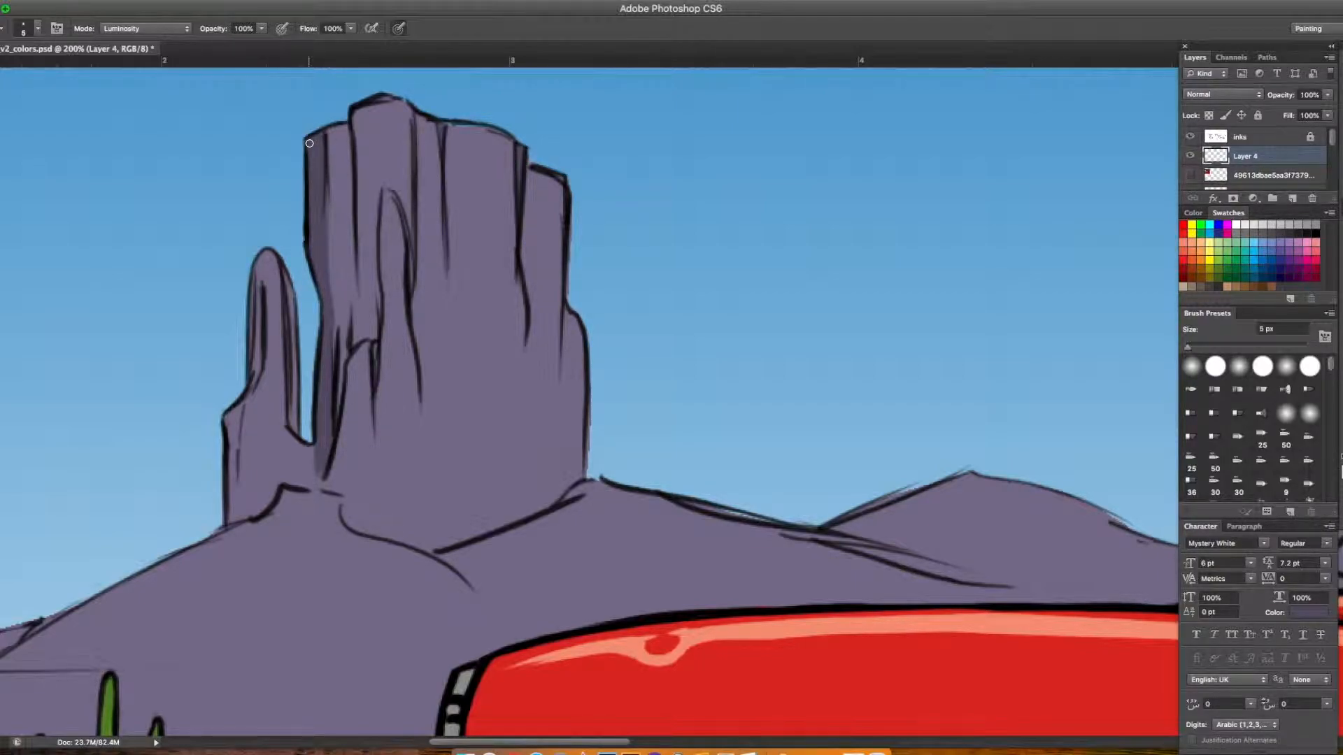
pyautogui.moveTo(328, 417); pyautogui.dragTo(316, 478)
pyautogui.moveTo(289, 286)
pyautogui.mouseDown()
pyautogui.moveTo(296, 433)
pyautogui.moveTo(297, 301)
pyautogui.mouseUp()
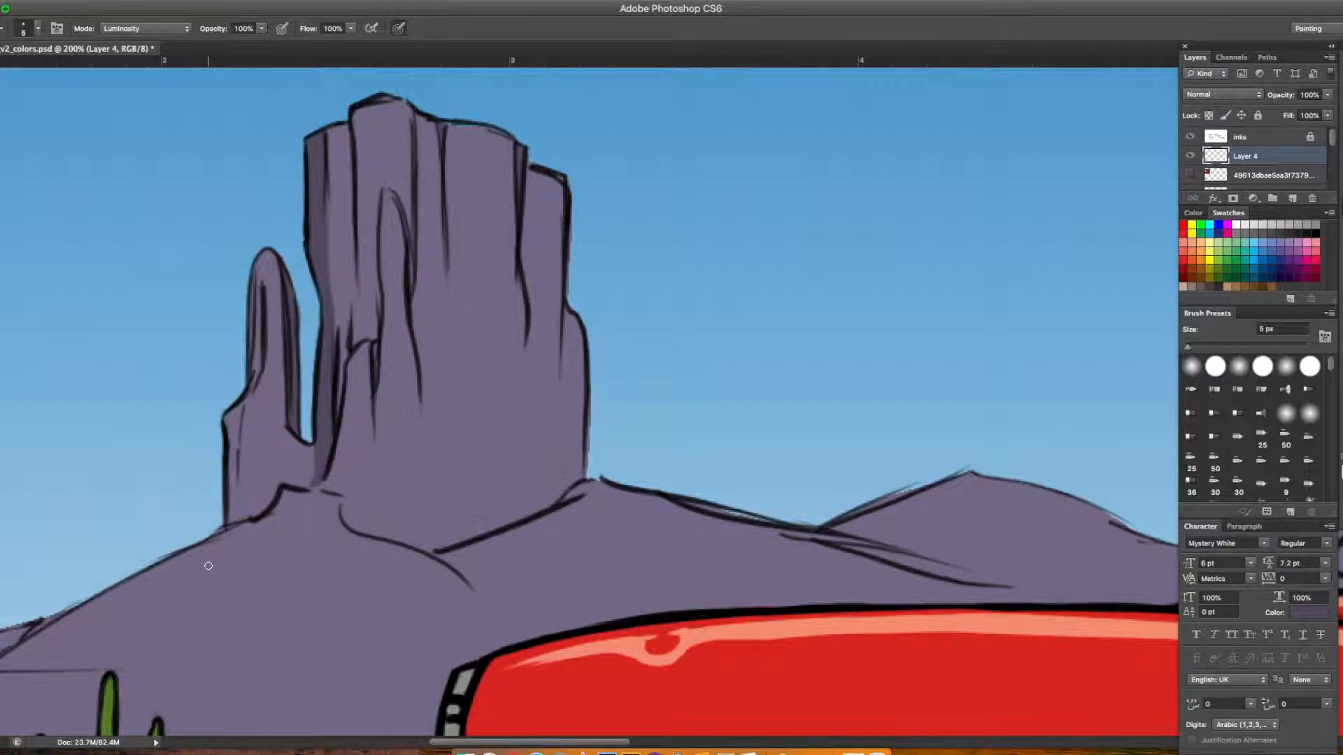
pyautogui.moveTo(387, 192)
pyautogui.mouseDown()
pyautogui.moveTo(423, 343)
pyautogui.moveTo(423, 412)
pyautogui.mouseUp()
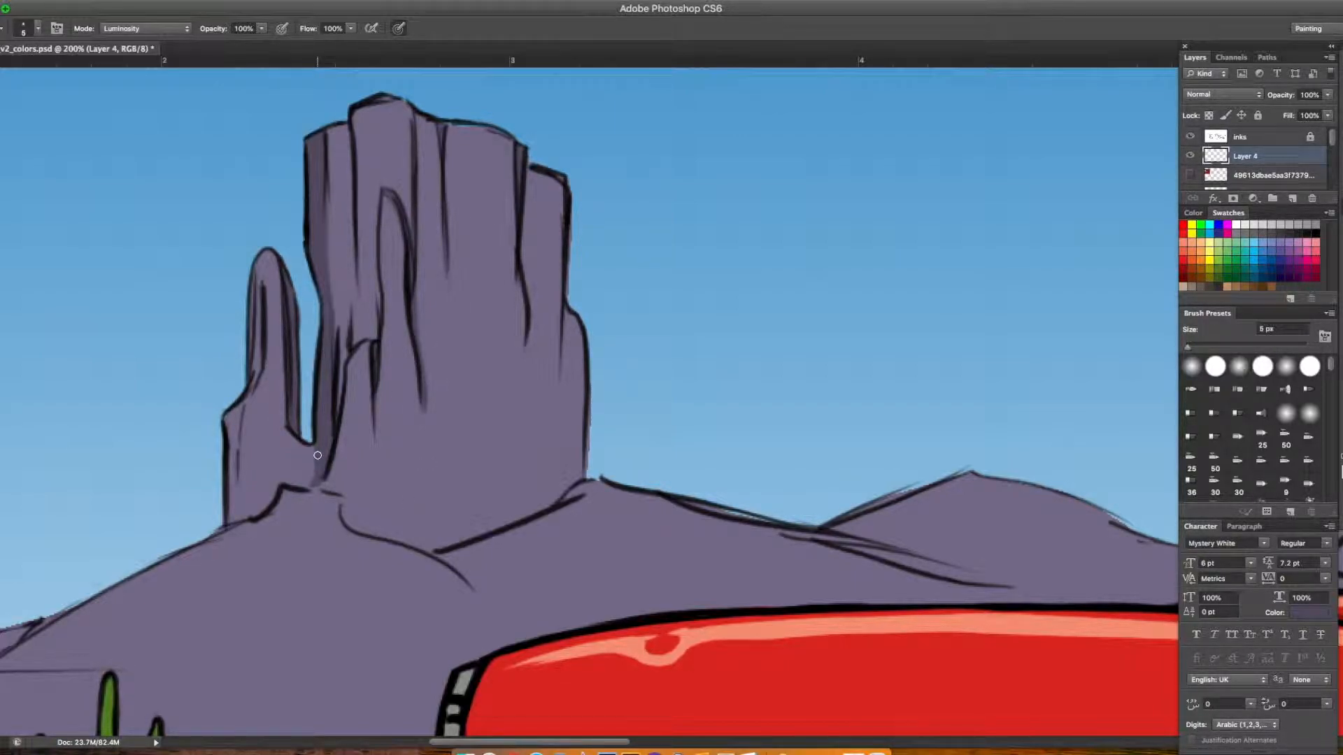
pyautogui.moveTo(266, 283)
pyautogui.mouseDown()
pyautogui.moveTo(305, 217)
pyautogui.moveTo(253, 366)
pyautogui.moveTo(254, 303)
pyautogui.moveTo(258, 372)
pyautogui.moveTo(234, 501)
pyautogui.mouseUp()
pyautogui.moveTo(332, 150)
pyautogui.mouseDown()
pyautogui.moveTo(360, 198)
pyautogui.moveTo(351, 171)
pyautogui.moveTo(326, 219)
pyautogui.moveTo(353, 272)
pyautogui.moveTo(339, 295)
pyautogui.moveTo(347, 384)
pyautogui.moveTo(344, 342)
pyautogui.moveTo(319, 464)
pyautogui.moveTo(319, 444)
pyautogui.moveTo(297, 487)
pyautogui.mouseUp()
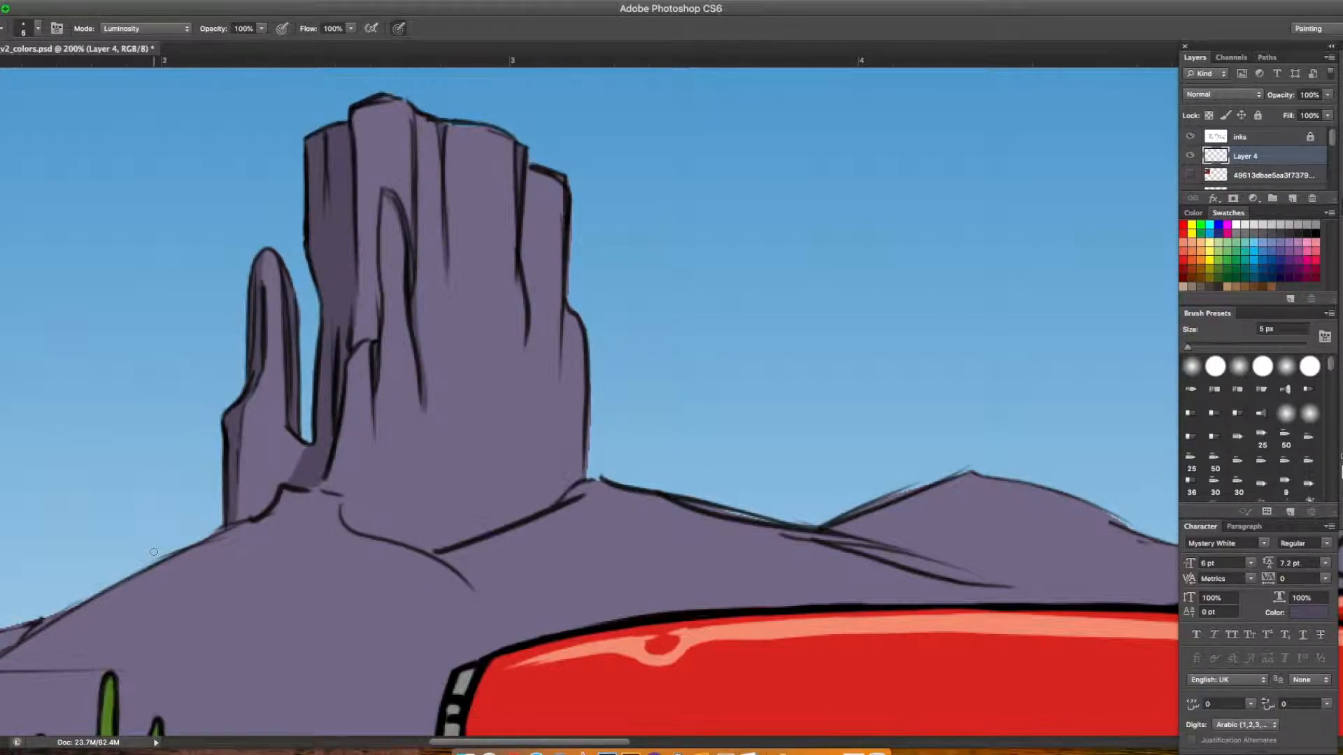
pyautogui.moveTo(529, 209)
pyautogui.mouseDown()
pyautogui.moveTo(530, 251)
pyautogui.moveTo(532, 172)
pyautogui.moveTo(533, 344)
pyautogui.moveTo(558, 231)
pyautogui.moveTo(528, 187)
pyautogui.moveTo(539, 238)
pyautogui.mouseUp()
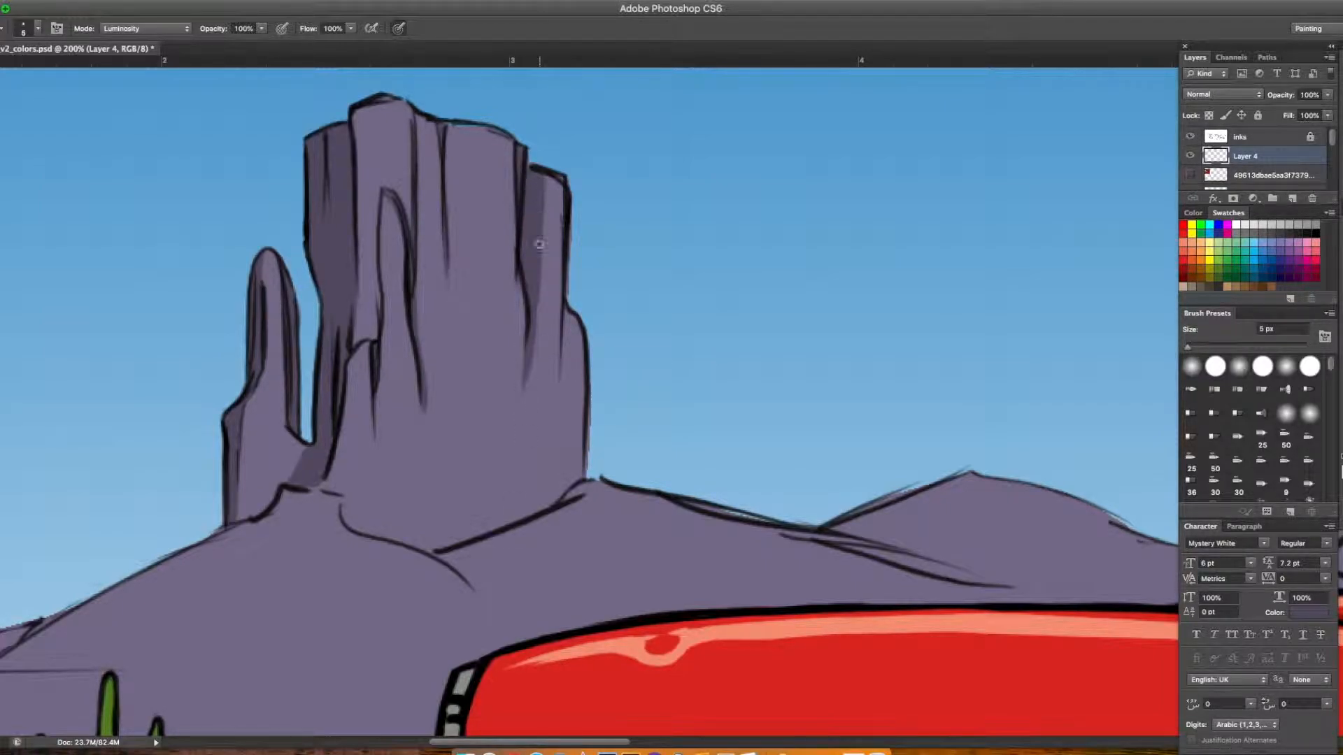
pyautogui.moveTo(565, 315)
pyautogui.mouseDown()
pyautogui.moveTo(561, 420)
pyautogui.moveTo(570, 315)
pyautogui.mouseUp()
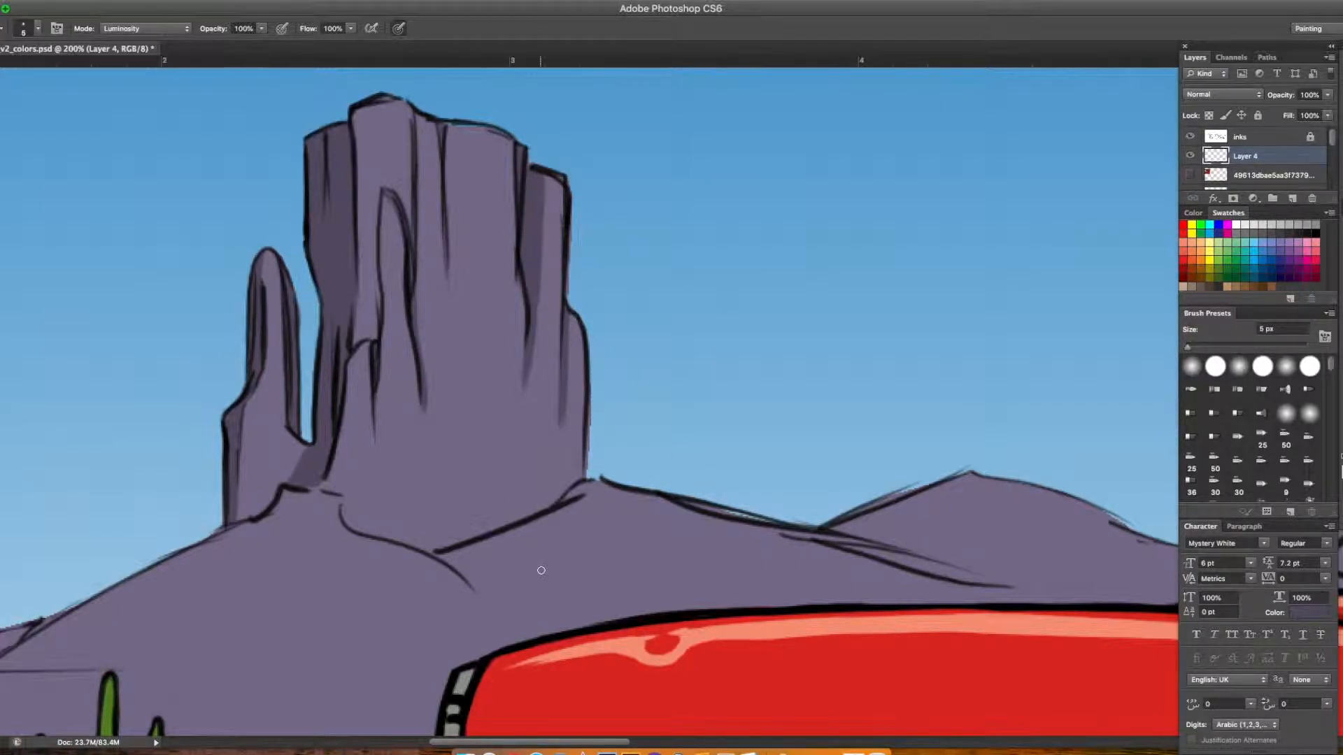
# Shade the small ridge behind the slope above the left cactus with the dark purple brush
pyautogui.press('super+minus')
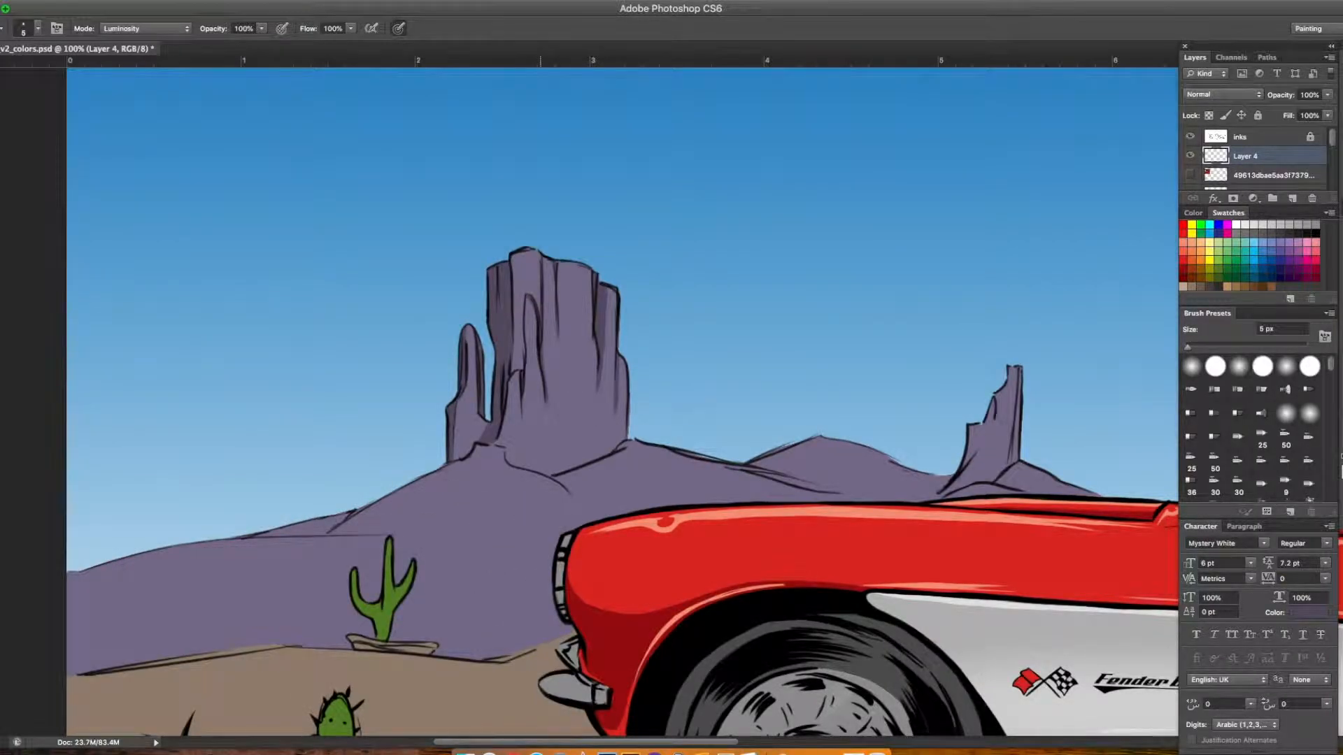
pyautogui.moveTo(330, 519); pyautogui.dragTo(325, 529)
pyautogui.press('super+plus')
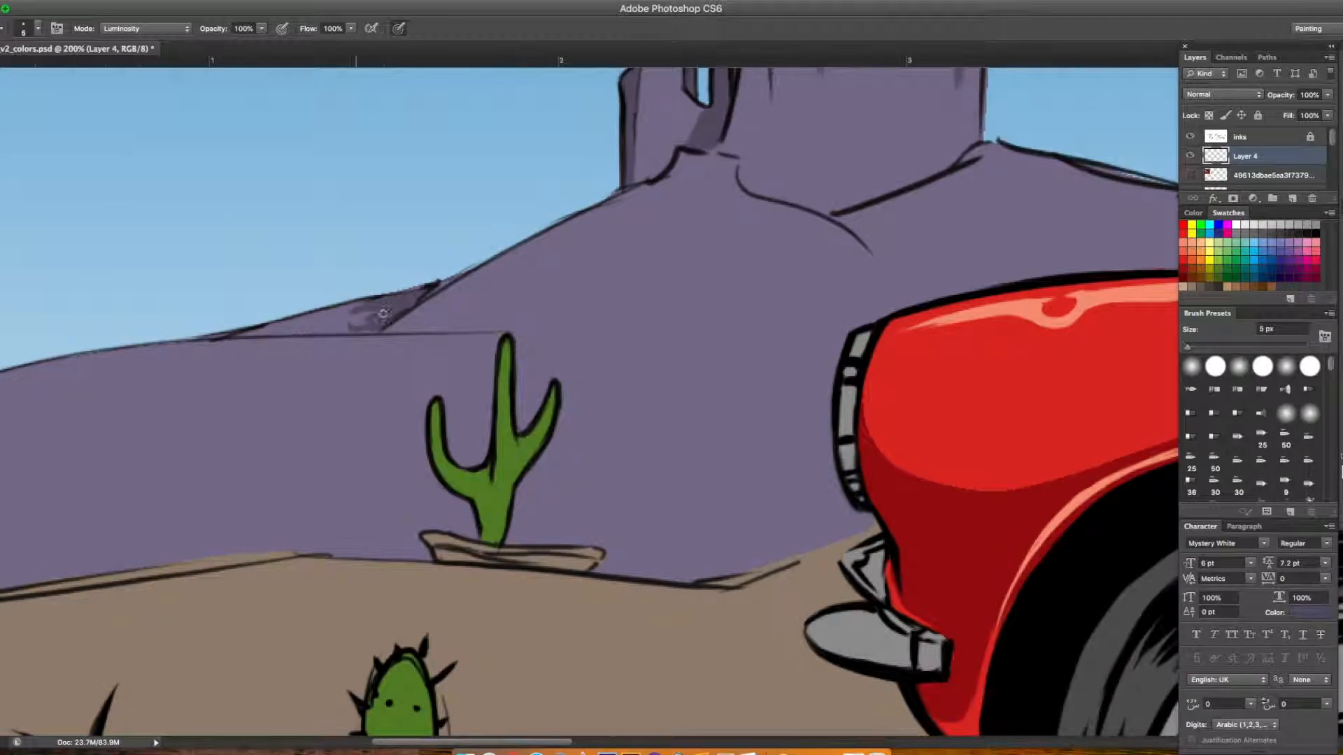
pyautogui.moveTo(383, 313)
pyautogui.mouseDown()
pyautogui.moveTo(447, 279)
pyautogui.moveTo(266, 328)
pyautogui.moveTo(323, 331)
pyautogui.moveTo(439, 285)
pyautogui.moveTo(258, 335)
pyautogui.moveTo(193, 339)
pyautogui.mouseUp()
pyautogui.moveTo(441, 283); pyautogui.dragTo(479, 267)
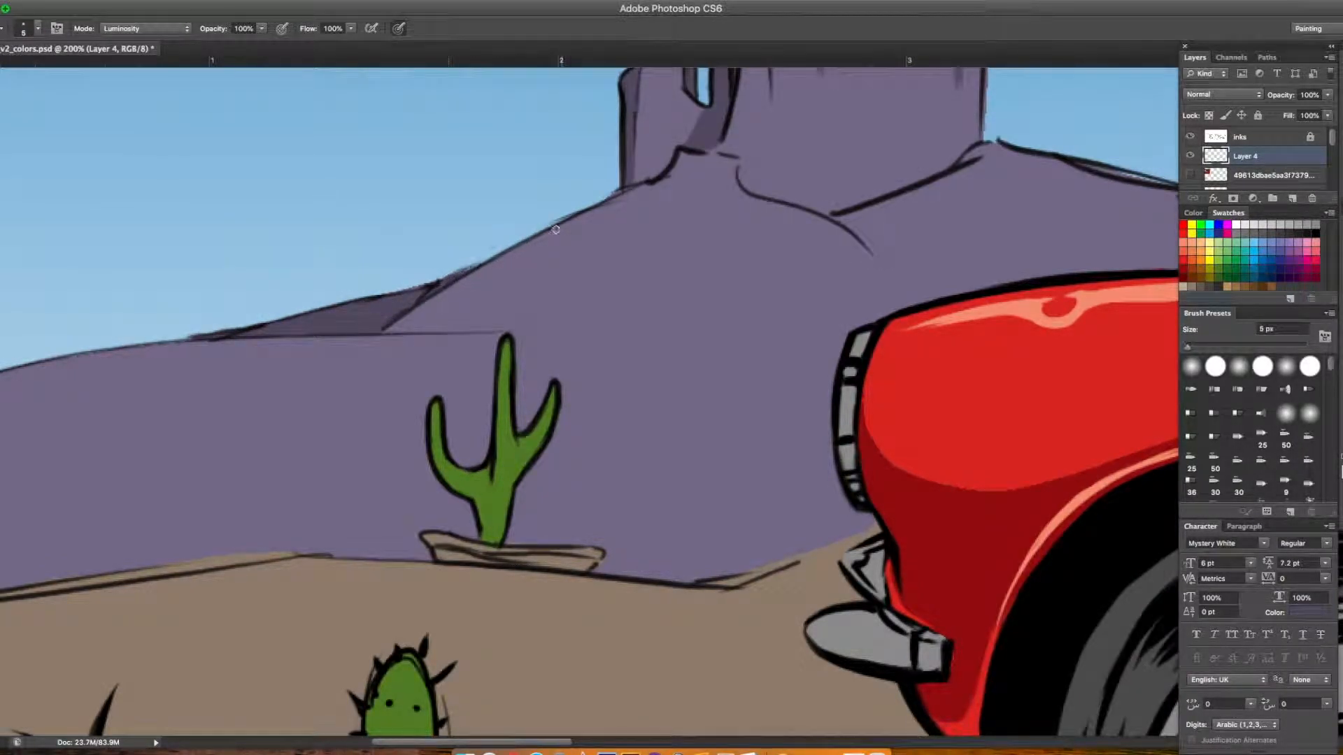
# Paint dark purple shadow strokes down the small rock spire behind the car's hood
pyautogui.moveTo(173, 396); pyautogui.dragTo(143, 392)
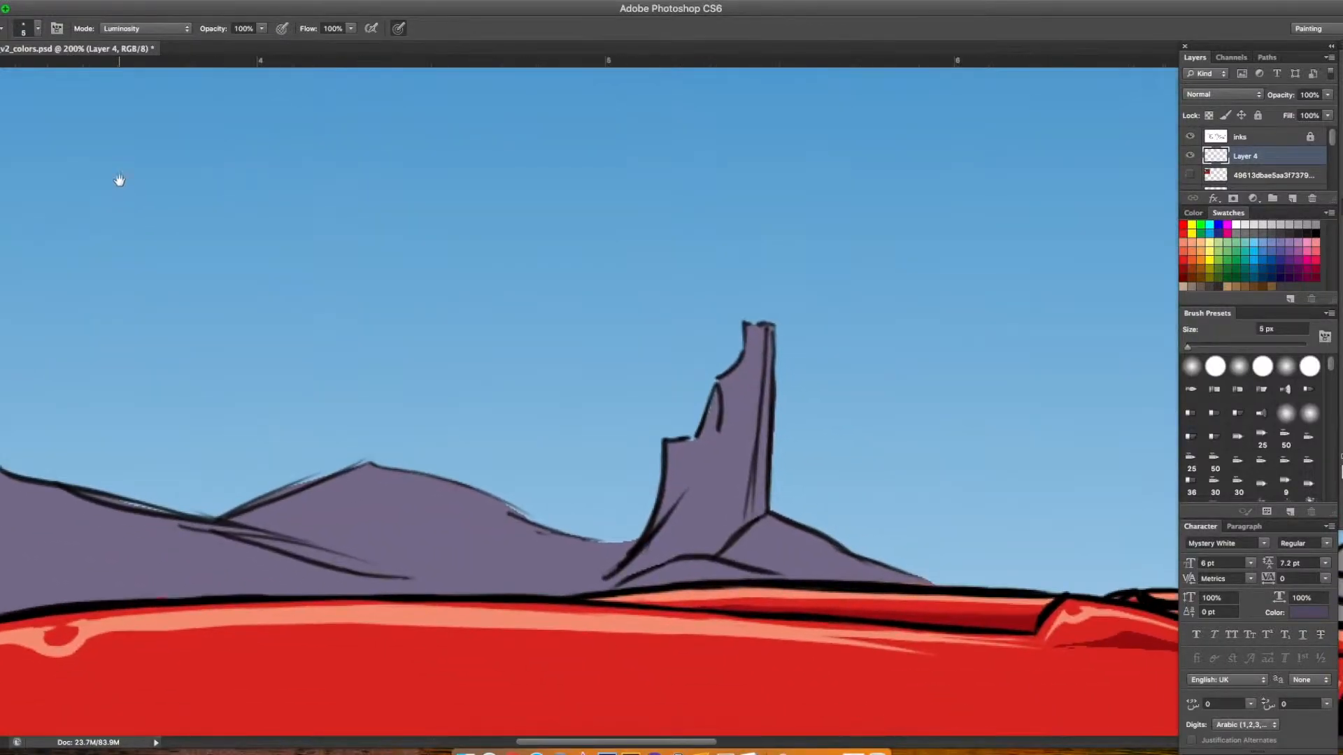
pyautogui.moveTo(746, 336)
pyautogui.mouseDown()
pyautogui.moveTo(743, 398)
pyautogui.moveTo(708, 430)
pyautogui.moveTo(661, 521)
pyautogui.mouseUp()
pyautogui.moveTo(718, 419); pyautogui.dragTo(705, 505)
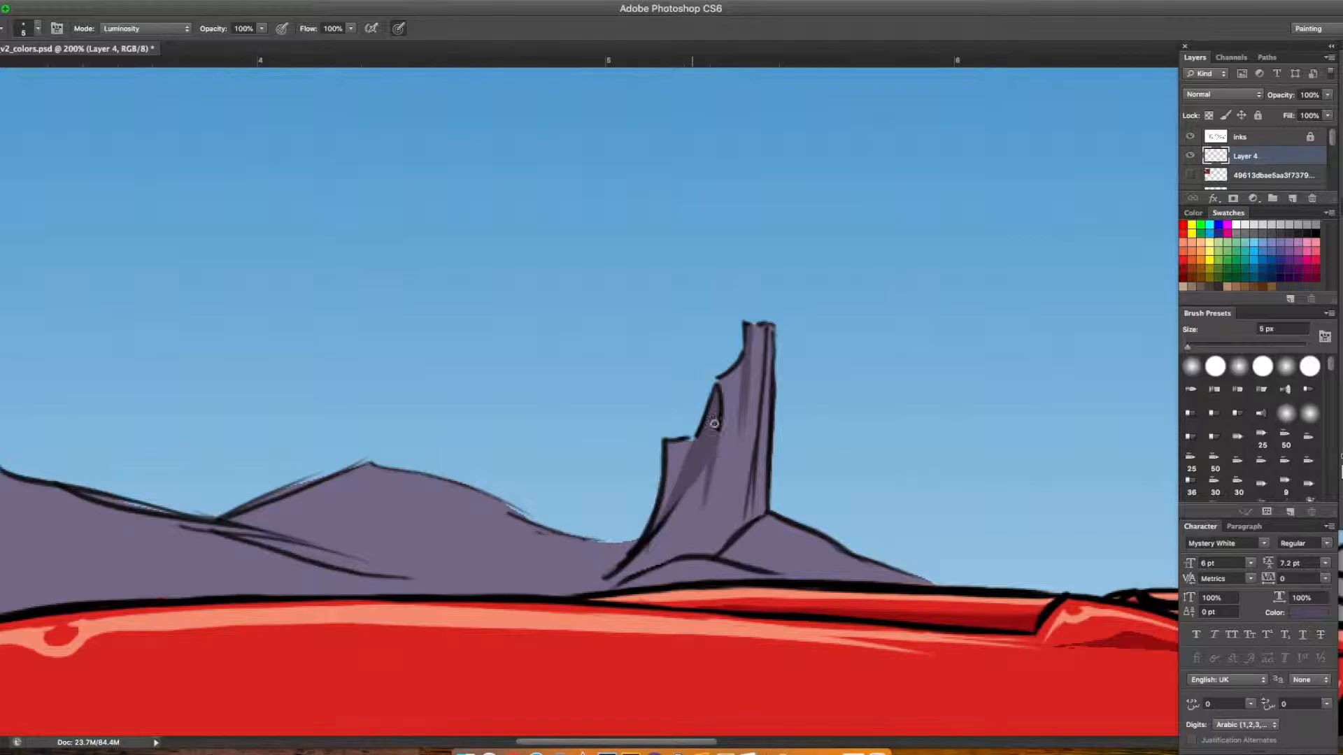
pyautogui.moveTo(498, 478); pyautogui.dragTo(414, 235)
pyautogui.moveTo(663, 136); pyautogui.dragTo(660, 201)
pyautogui.moveTo(684, 84); pyautogui.dragTo(669, 276)
# Lasso the distant hill between the large butte and the small spire, fill it with dark purple, and deselect
pyautogui.moveTo(280, 365); pyautogui.dragTo(508, 408)
pyautogui.press('l')
pyautogui.moveTo(361, 318)
pyautogui.mouseDown()
pyautogui.moveTo(535, 371)
pyautogui.moveTo(755, 372)
pyautogui.moveTo(727, 335)
pyautogui.moveTo(549, 270)
pyautogui.moveTo(362, 319)
pyautogui.mouseUp()
pyautogui.press('j')
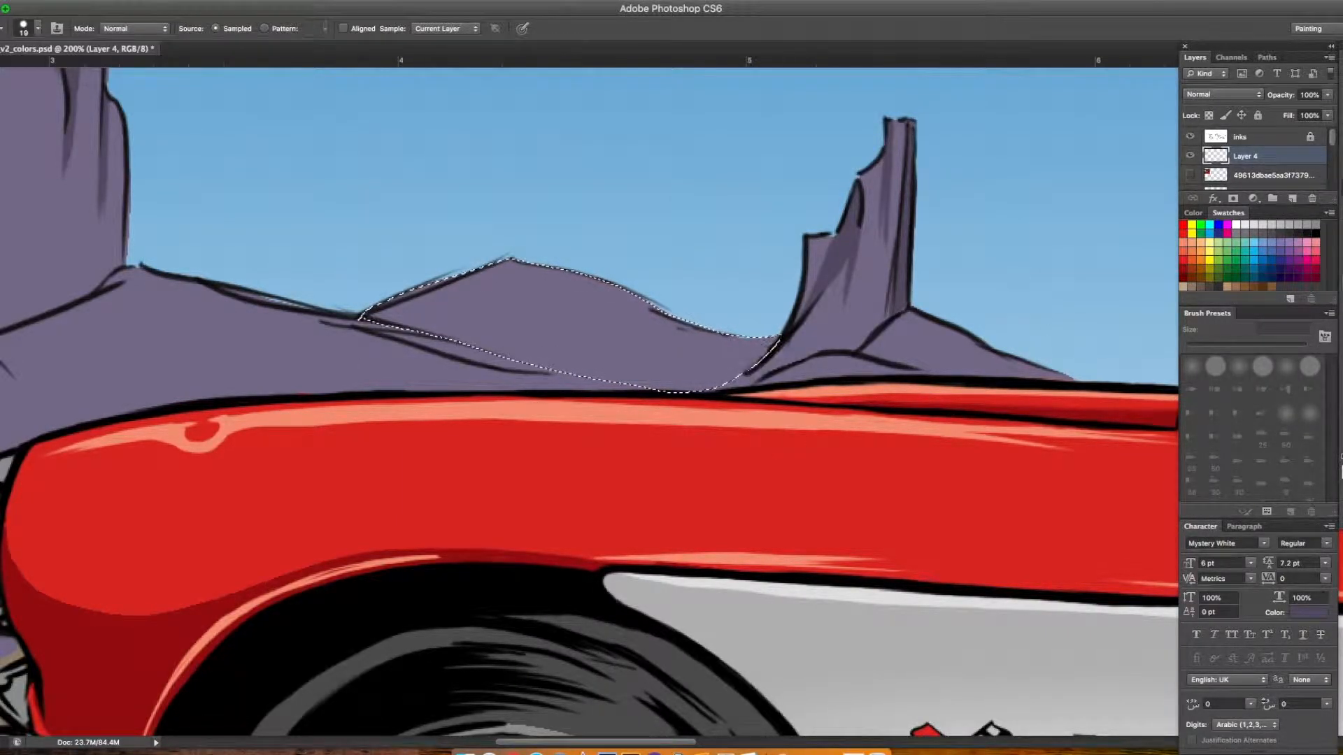
pyautogui.press('g')
pyautogui.click(558, 342)
pyautogui.press('m')
pyautogui.click(832, 341)
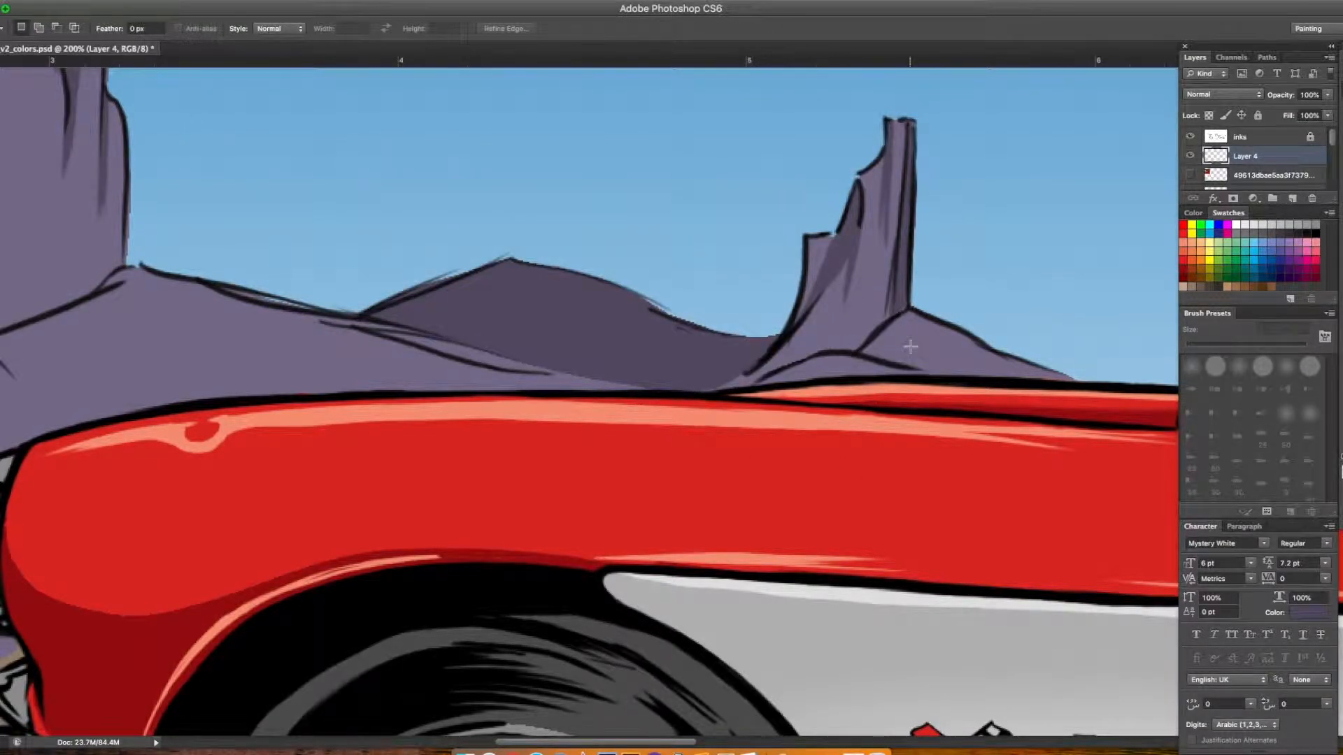
# Lasso the pointed hill behind the car's rear fender, fill it with dark purple, and deselect
pyautogui.press('super+minus')
pyautogui.moveTo(309, 485); pyautogui.dragTo(347, 484)
pyautogui.moveTo(565, 435); pyautogui.dragTo(470, 438)
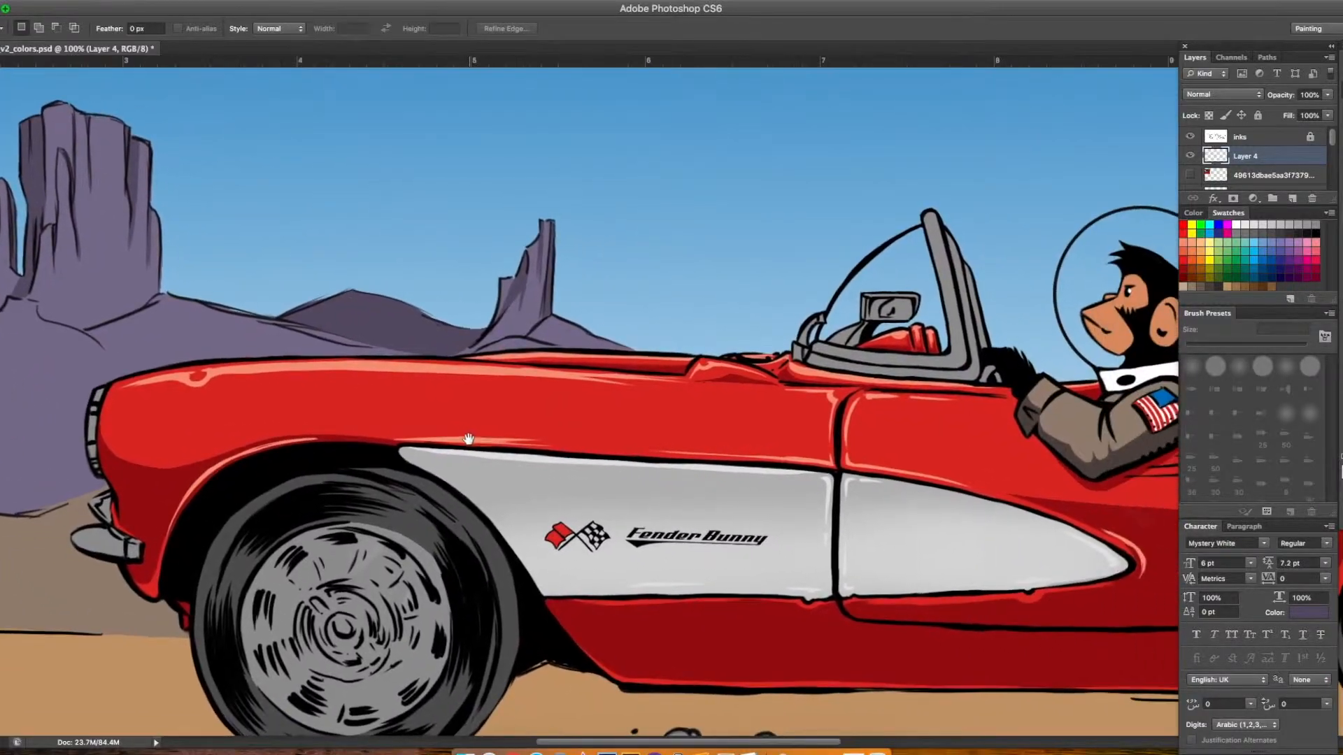
pyautogui.moveTo(630, 357); pyautogui.dragTo(459, 354)
pyautogui.press('l')
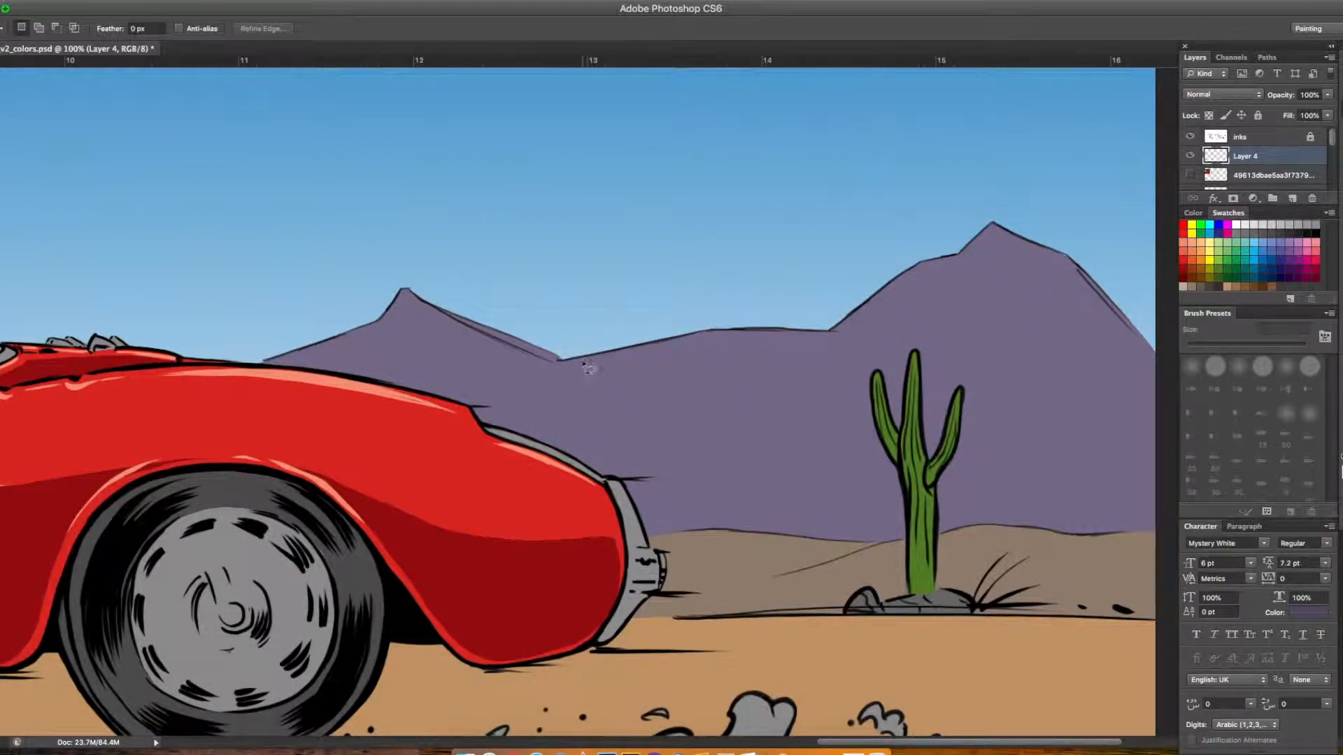
pyautogui.moveTo(509, 405)
pyautogui.mouseDown()
pyautogui.moveTo(261, 364)
pyautogui.moveTo(426, 300)
pyautogui.moveTo(500, 346)
pyautogui.moveTo(533, 436)
pyautogui.mouseUp()
pyautogui.moveTo(398, 339)
pyautogui.mouseDown()
pyautogui.moveTo(384, 315)
pyautogui.moveTo(409, 306)
pyautogui.moveTo(563, 363)
pyautogui.mouseUp()
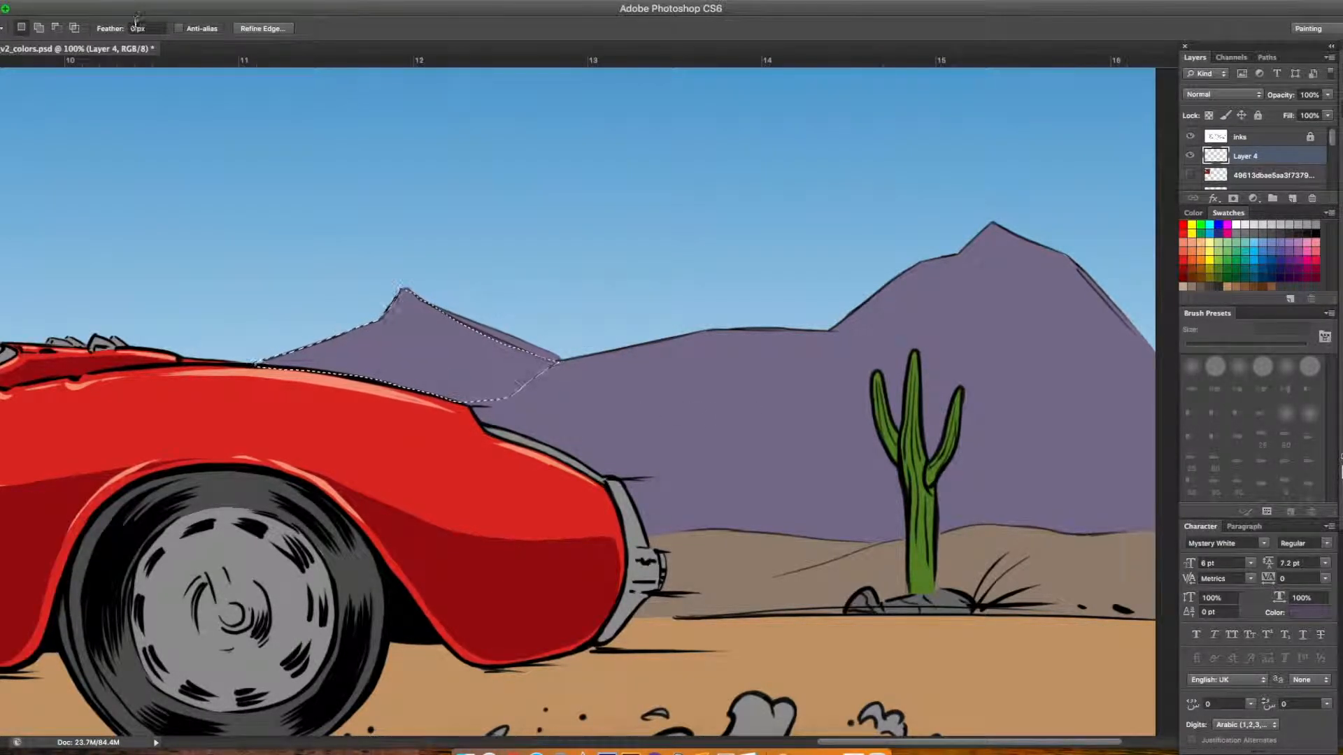
pyautogui.press('g')
pyautogui.click(429, 358)
pyautogui.hotkey('ctrl', 'd')
pyautogui.press('m')
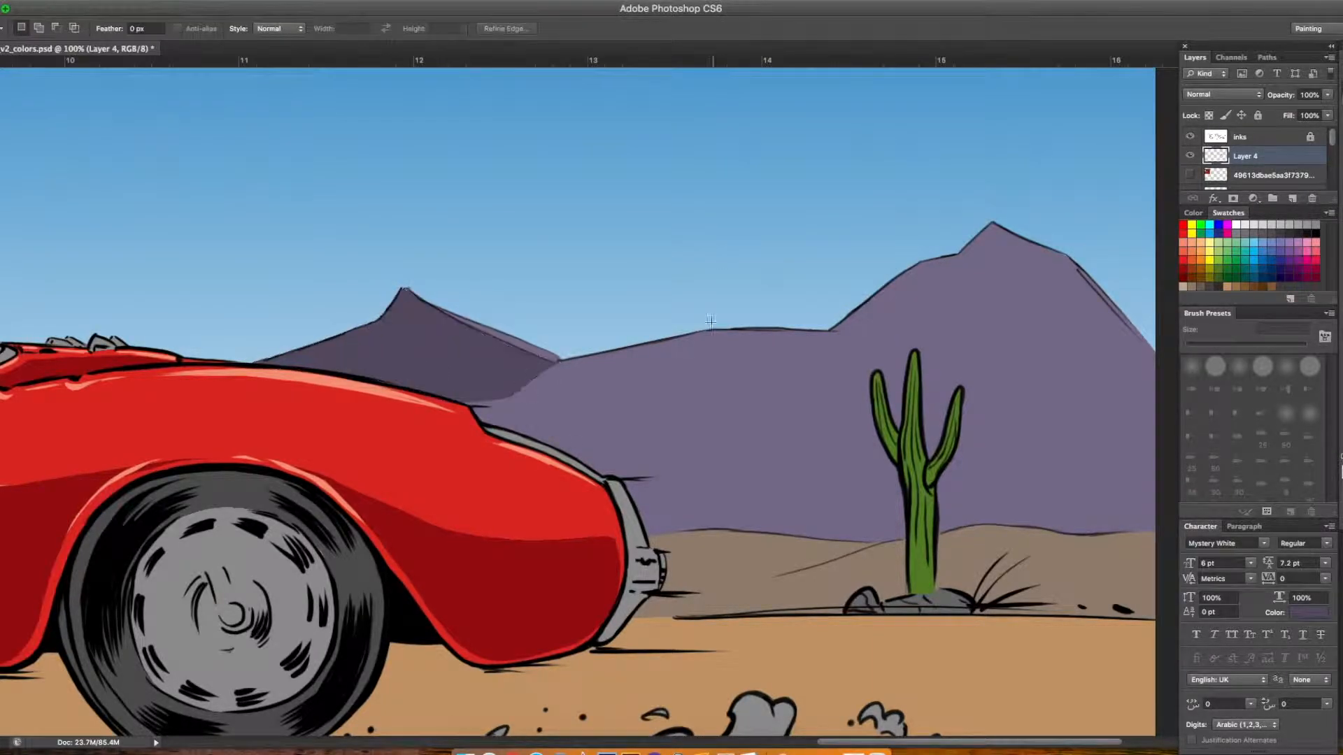
# Brush dark purple over the unfilled sliver along the right slope of the hill behind the car's rear
pyautogui.hotkey('ctrl', '+')
pyautogui.press('b')
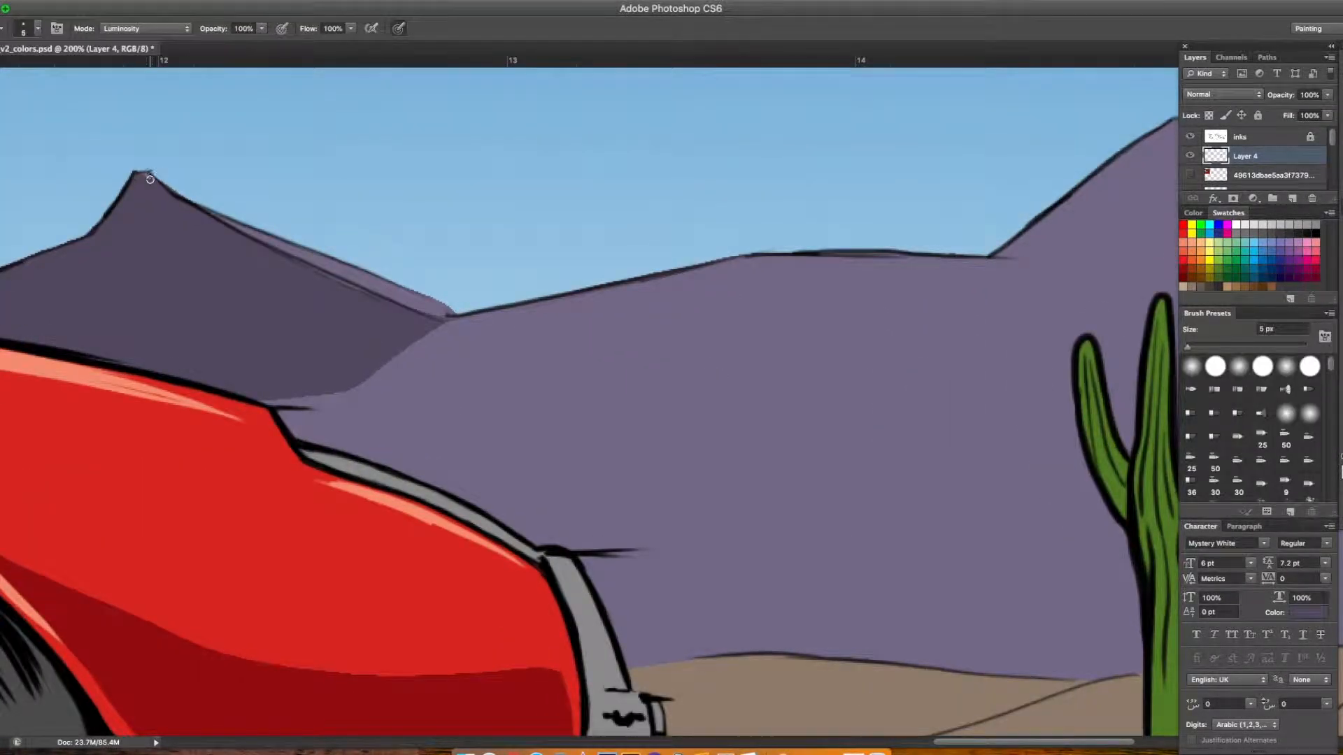
pyautogui.moveTo(283, 261); pyautogui.dragTo(326, 278)
pyautogui.moveTo(197, 312); pyautogui.dragTo(479, 308)
pyautogui.moveTo(914, 335); pyautogui.dragTo(546, 345)
pyautogui.hotkey('ctrl', '-')
pyautogui.hotkey('ctrl', '-')
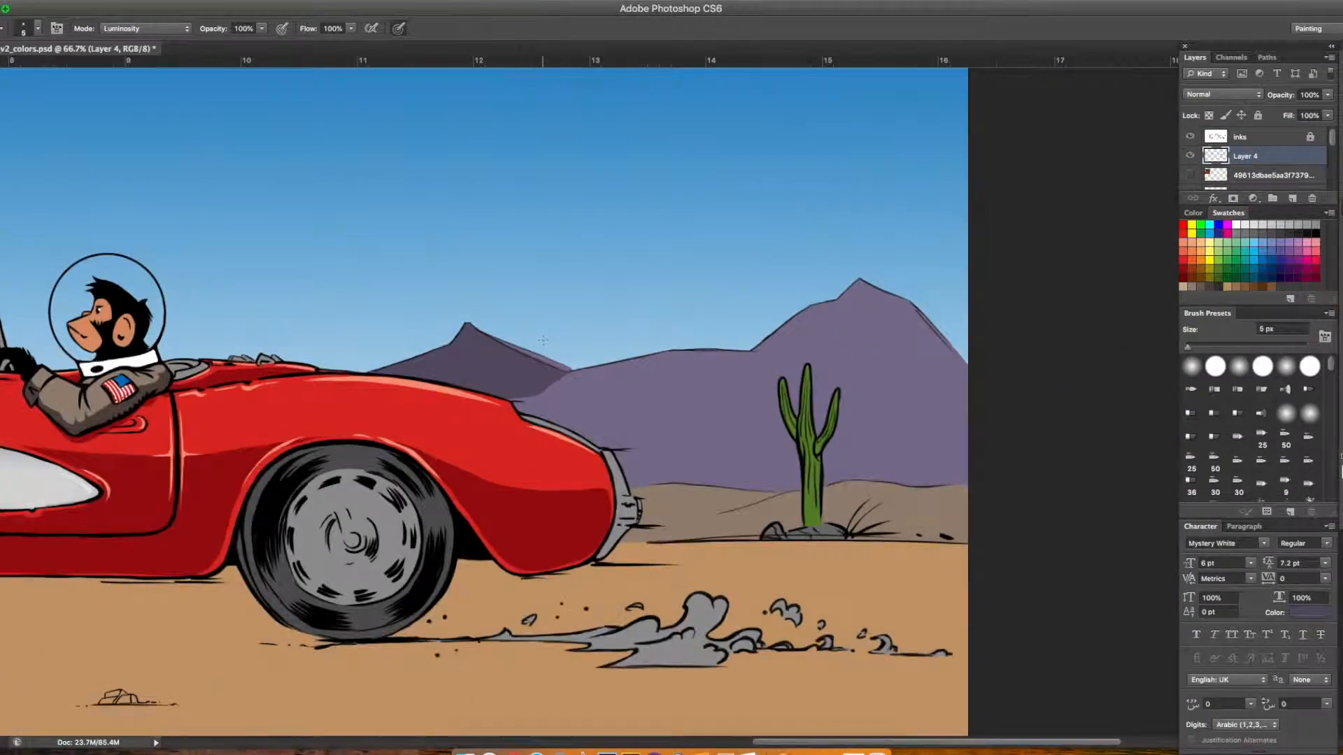
pyautogui.moveTo(336, 311); pyautogui.dragTo(779, 258)
pyautogui.moveTo(449, 342); pyautogui.dragTo(818, 395)
pyautogui.moveTo(1172, 549)
pyautogui.mouseDown()
pyautogui.moveTo(1169, 527)
pyautogui.moveTo(633, 504)
pyautogui.mouseUp()
pyautogui.moveTo(856, 360)
pyautogui.mouseDown()
pyautogui.moveTo(360, 424)
pyautogui.moveTo(326, 406)
pyautogui.mouseUp()
pyautogui.press('l')
pyautogui.moveTo(633, 276)
pyautogui.mouseDown()
pyautogui.moveTo(655, 320)
pyautogui.moveTo(634, 384)
pyautogui.moveTo(530, 436)
pyautogui.moveTo(349, 424)
pyautogui.moveTo(286, 403)
pyautogui.moveTo(396, 349)
pyautogui.moveTo(545, 317)
pyautogui.moveTo(628, 269)
pyautogui.mouseUp()
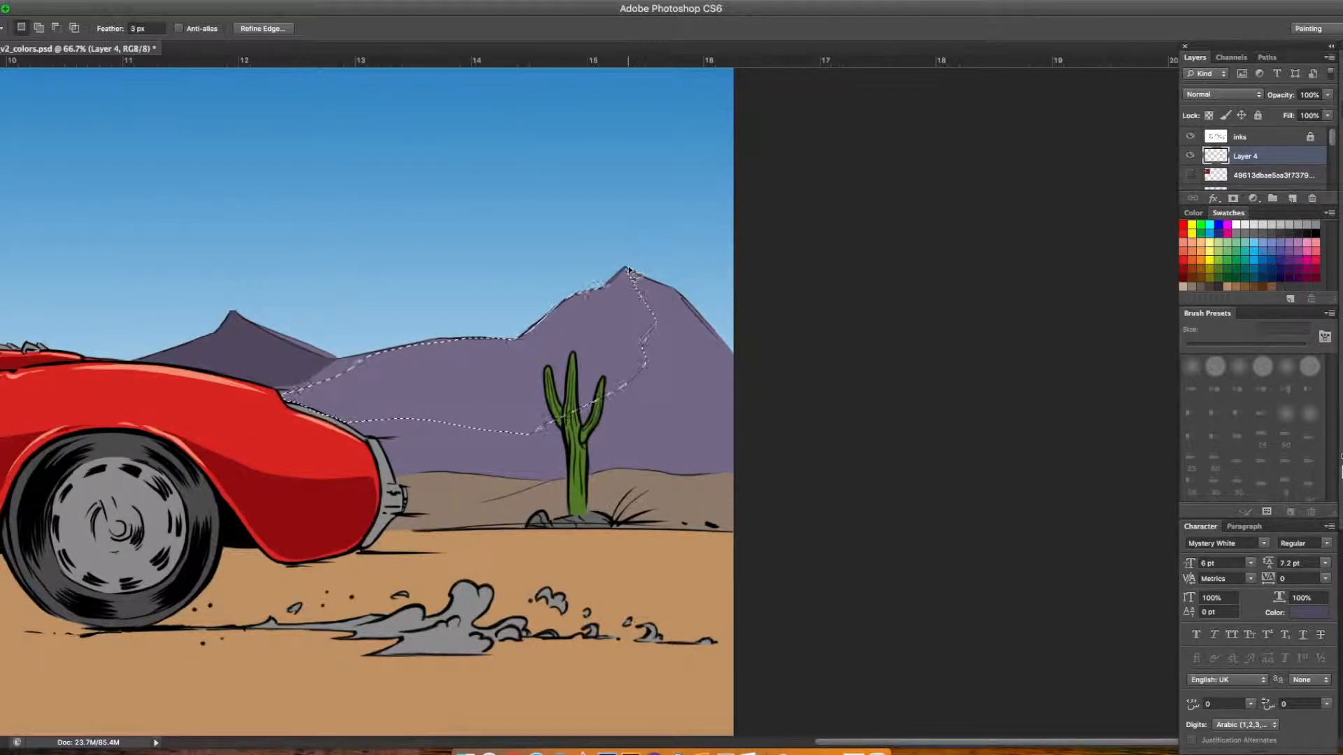
pyautogui.click(628, 269)
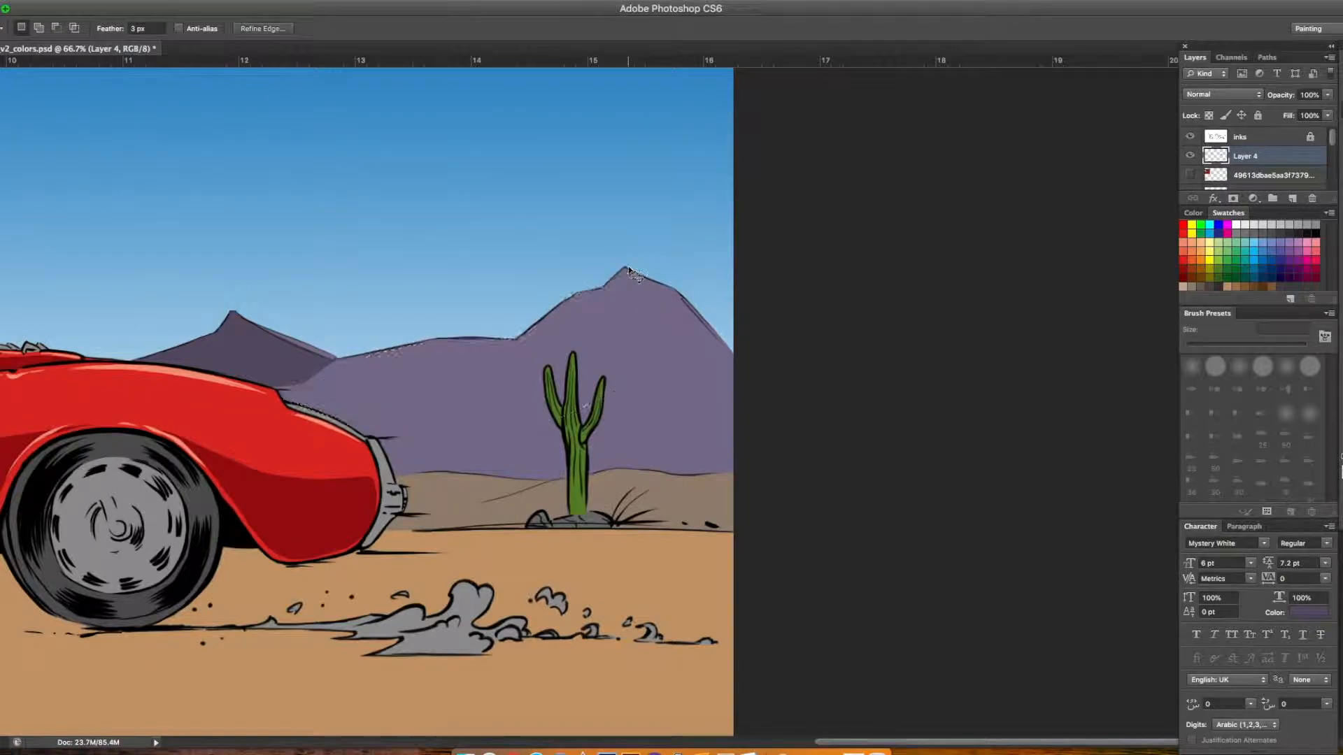
# Lasso a shadow area on the peaked mountain behind the tall cactus, fill it with dark purple, and deselect
pyautogui.moveTo(610, 381)
pyautogui.mouseDown()
pyautogui.moveTo(528, 342)
pyautogui.moveTo(624, 270)
pyautogui.moveTo(665, 327)
pyautogui.mouseUp()
pyautogui.press('g')
pyautogui.click(640, 339)
pyautogui.press('m')
pyautogui.click(787, 363)
# Reselect the shadow area on the peaked mountain, clear its dark purple fill, and deselect
pyautogui.hotkey('ctrl', '+')
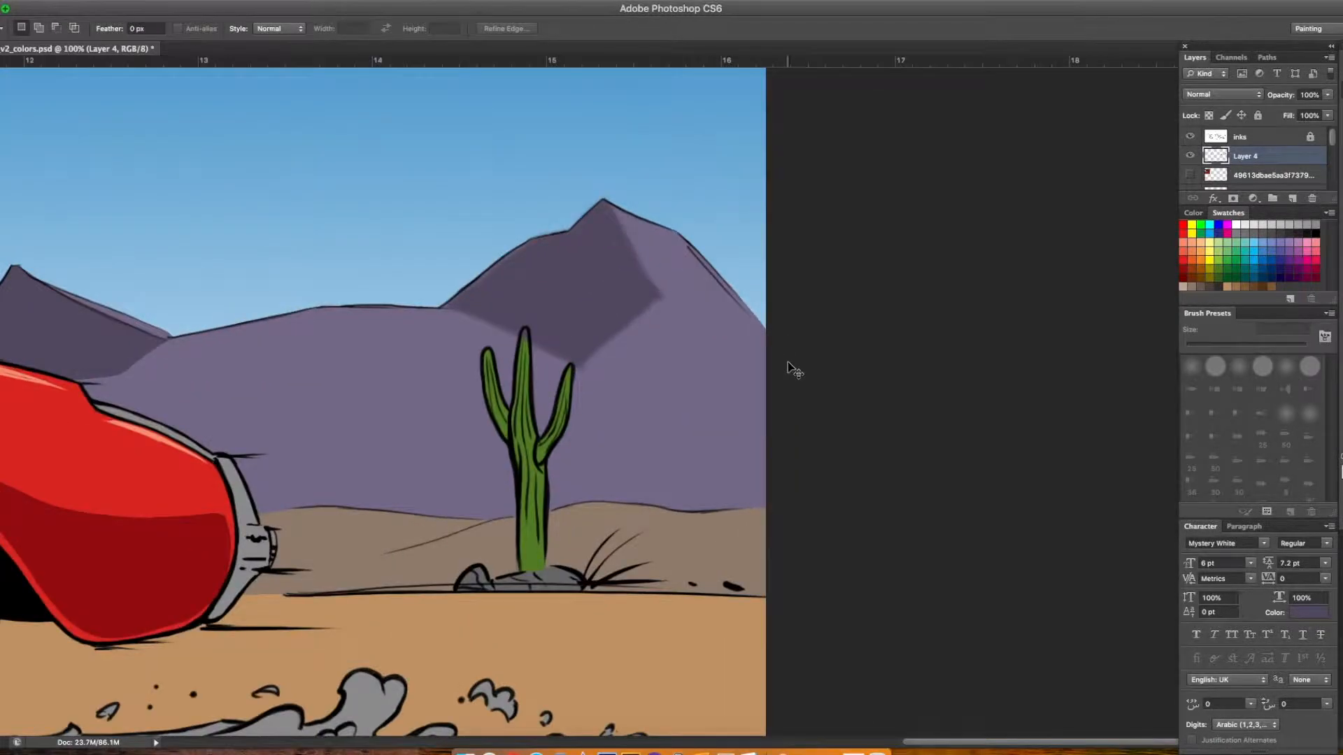
pyautogui.hotkey('ctrl', '+')
pyautogui.hotkey('ctrl', 'shift', 'd')
pyautogui.press('Delete')
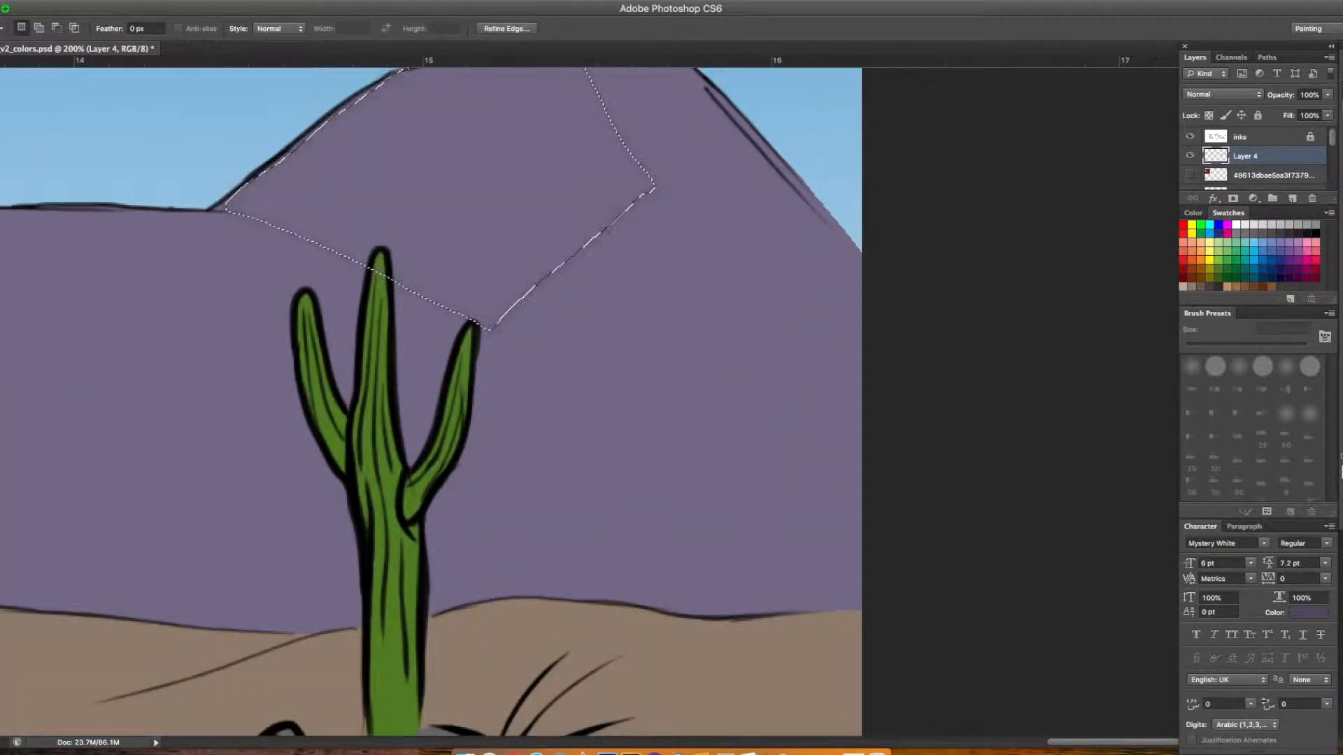
pyautogui.press('l')
pyautogui.hotkey('ctrl', 'd')
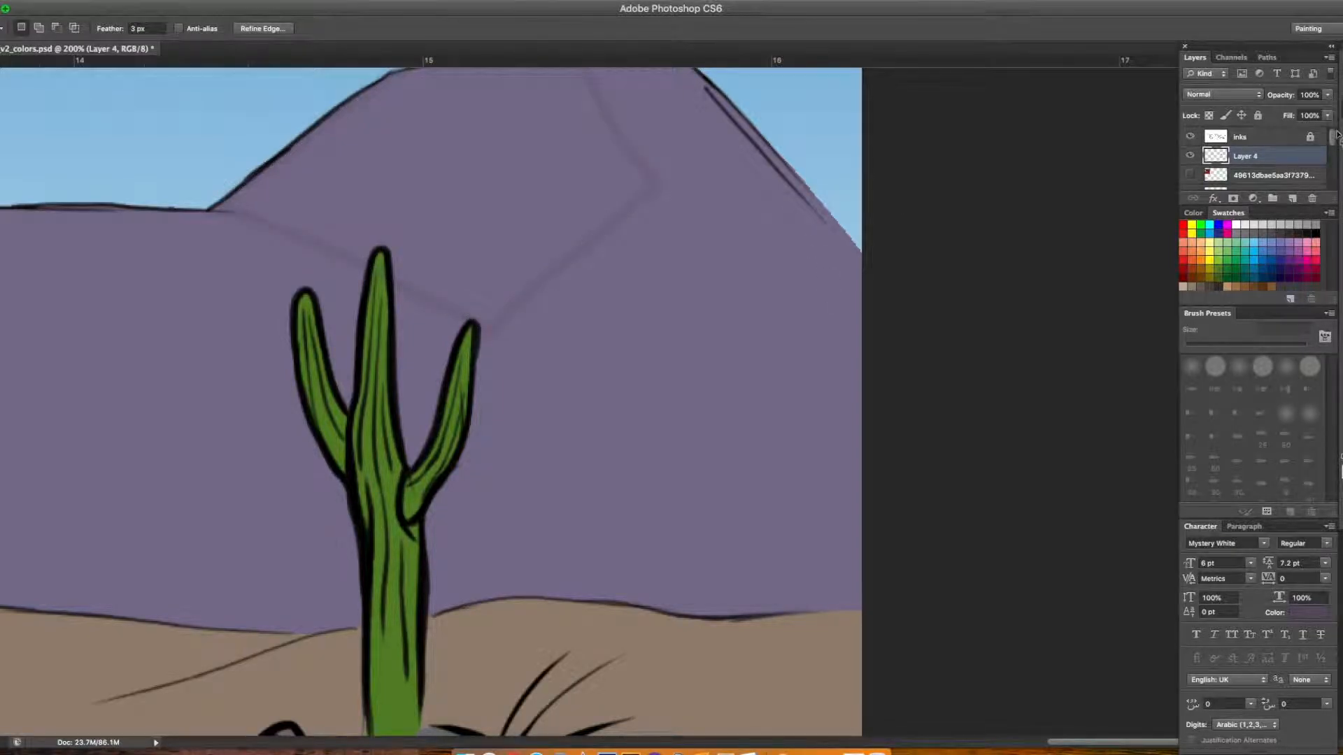
# Step back through the recent fill and clearing edits on the peaked mountain, and drop the selection
pyautogui.press('super+alt+z')
pyautogui.press('super+alt+z')
pyautogui.press('super+alt+z')
pyautogui.press('m')
pyautogui.press('super+d')
# Set the Lasso tool's feather to 0 px
pyautogui.press('l')
pyautogui.click(134, 28)
pyautogui.press('Return')
pyautogui.press('m')
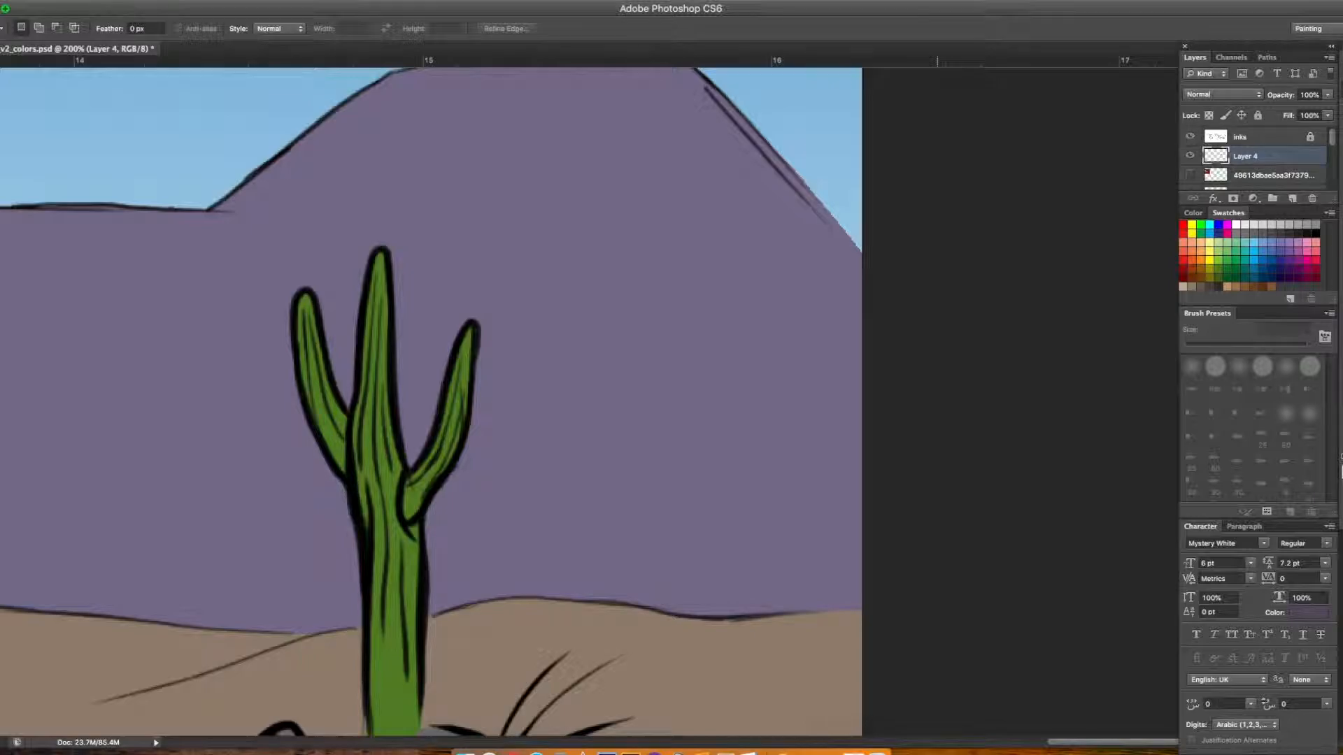
# Examine the shadowed buttes and hills, close up and across the whole illustration
pyautogui.scroll(3, 589, 402)
pyautogui.hscroll(-10, 589, 401)
pyautogui.press('super+minus')
pyautogui.press('super+minus')
pyautogui.hscroll(-8, 589, 401)
pyautogui.hscroll(-8, 589, 401)
pyautogui.scroll(-2, 588, 402)
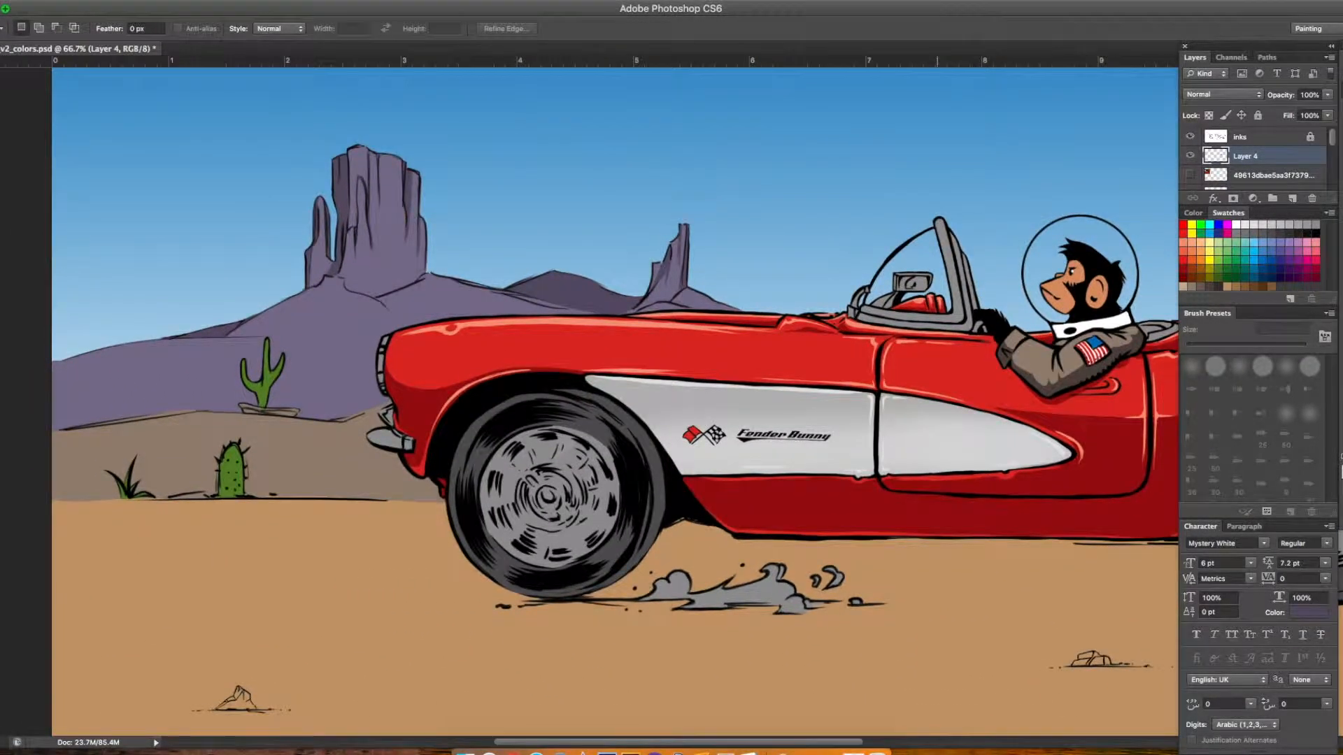
pyautogui.hscroll(3, 589, 402)
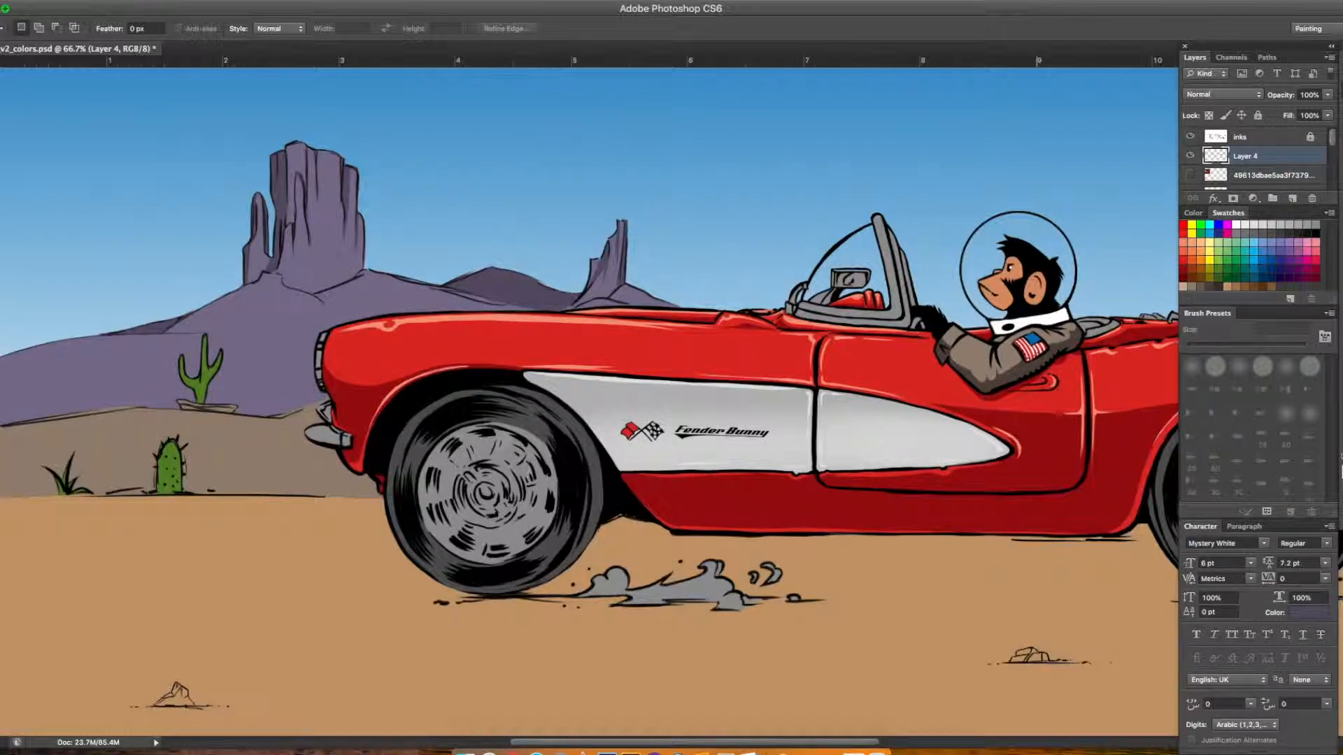
pyautogui.press('super+minus')
pyautogui.press('super+minus')
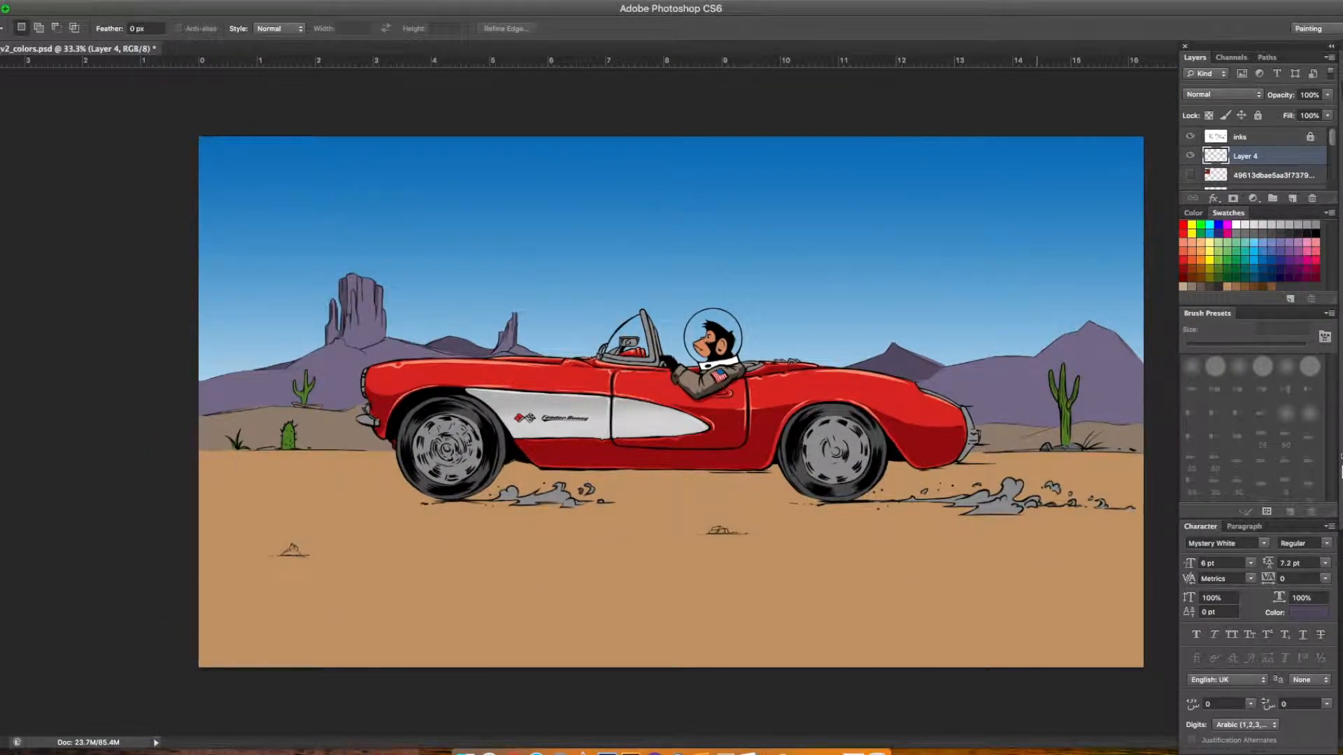
pyautogui.press('super+minus')
# Select all the dark purple shadow areas by colour with the Magic Wand at tolerance 20
pyautogui.press('super+plus')
pyautogui.press('super+plus')
pyautogui.press('super+plus')
pyautogui.press('super+plus')
pyautogui.moveTo(184, 280); pyautogui.dragTo(672, 418)
pyautogui.press('w')
pyautogui.click(677, 329)
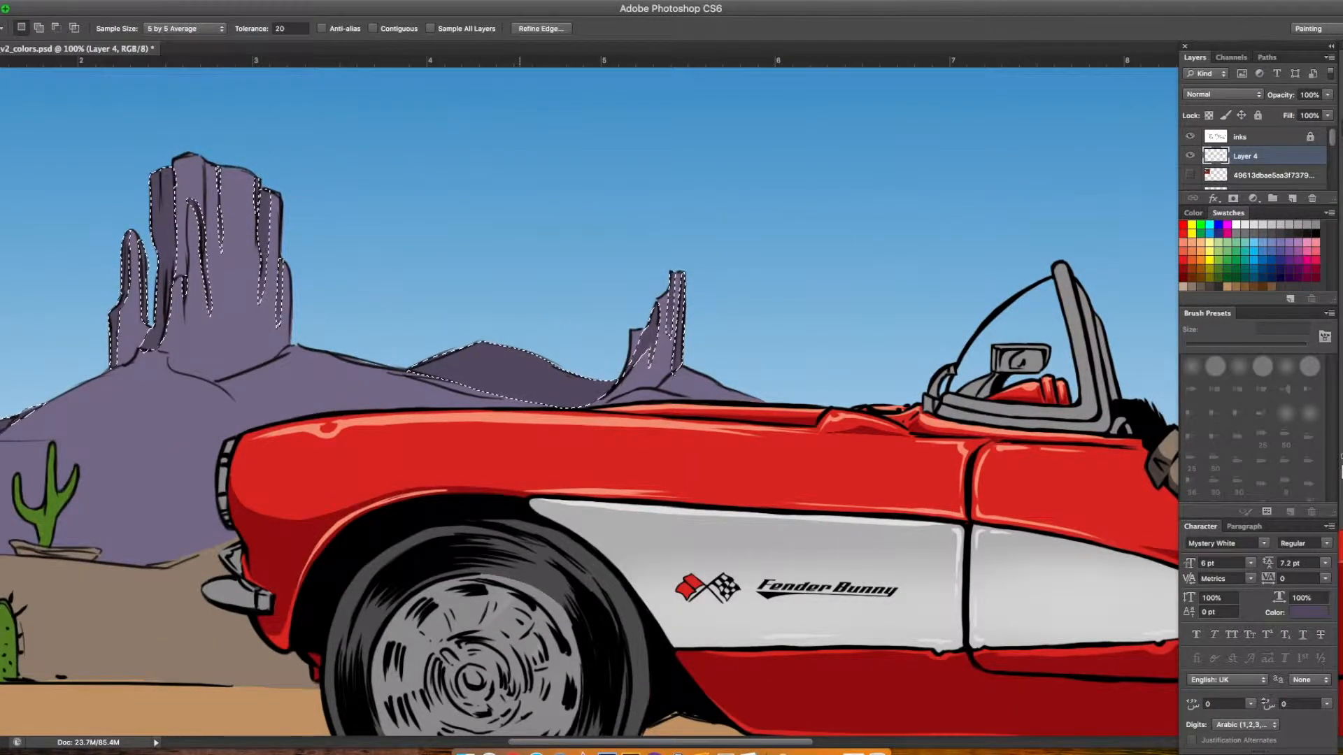
# Subtract the large butte and small spire from the selection, and clear the dark purple fill from the distant hills
pyautogui.press('l')
pyautogui.moveTo(720, 256)
pyautogui.keyDown('alt'); pyautogui.mouseDown()
pyautogui.moveTo(627, 313)
pyautogui.moveTo(702, 388)
pyautogui.mouseUp(); pyautogui.keyUp('alt')
pyautogui.moveTo(85, 245)
pyautogui.keyDown('alt'); pyautogui.mouseDown()
pyautogui.moveTo(133, 378)
pyautogui.moveTo(91, 308)
pyautogui.mouseUp(); pyautogui.keyUp('alt')
pyautogui.moveTo(133, 378)
pyautogui.mouseDown()
pyautogui.moveTo(346, 299)
pyautogui.moveTo(309, 312)
pyautogui.mouseUp()
pyautogui.hscroll(15, 589, 402)
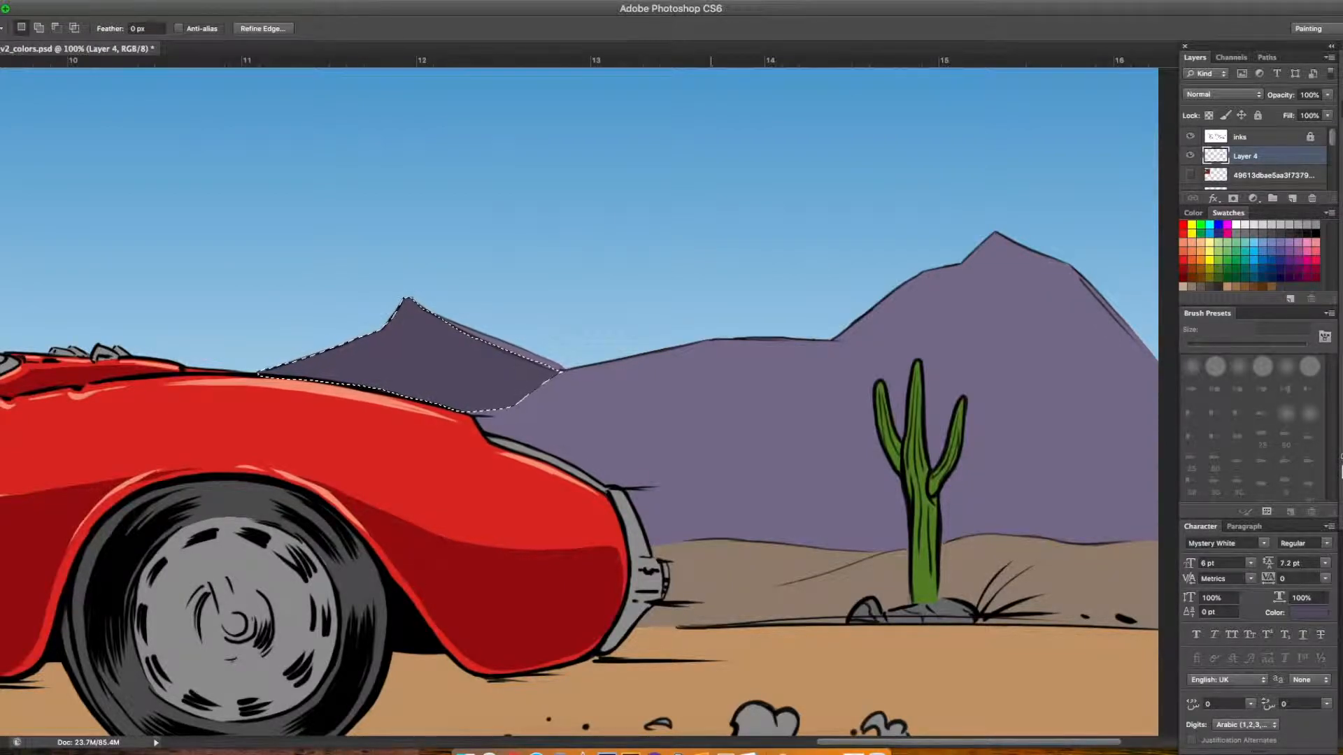
pyautogui.press('super+z')
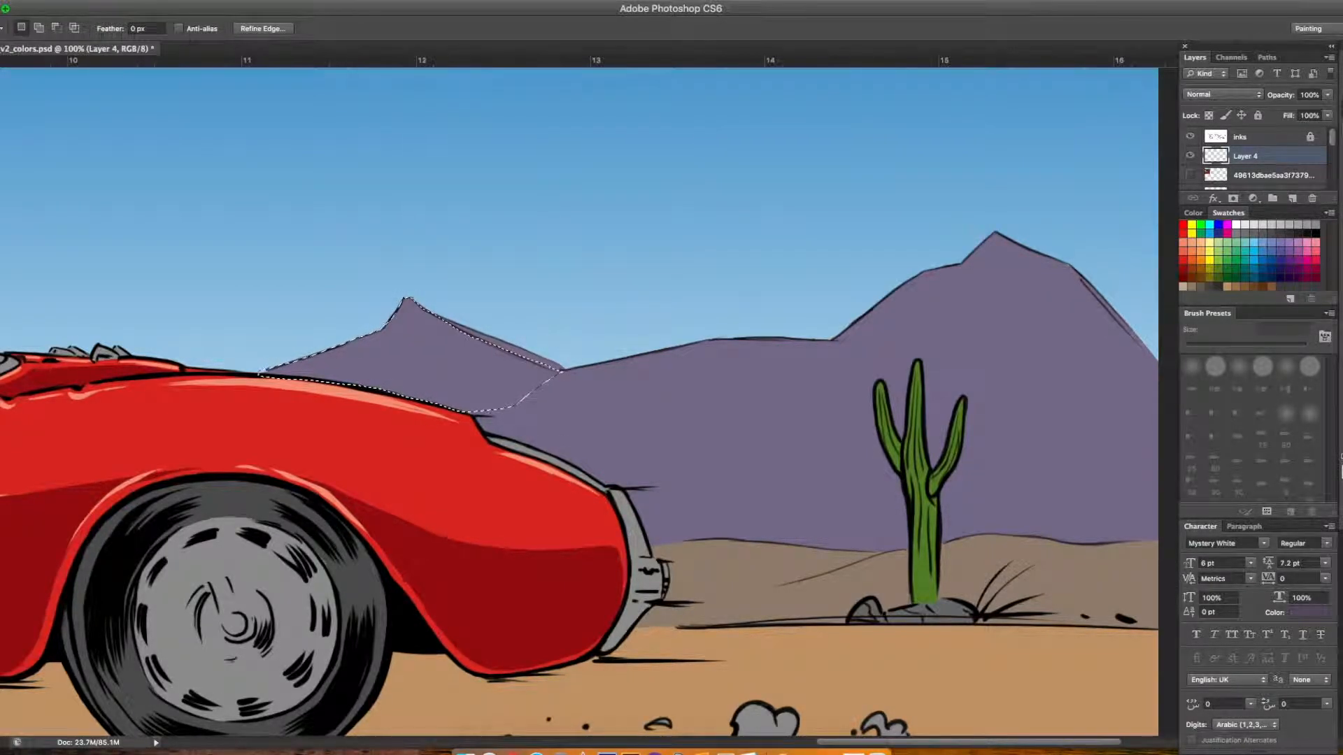
# Sample the mountain purple, lighten it to a pale lavender foreground colour, and fill the selected distant hills with it
pyautogui.press('i')
pyautogui.click(1271, 243)
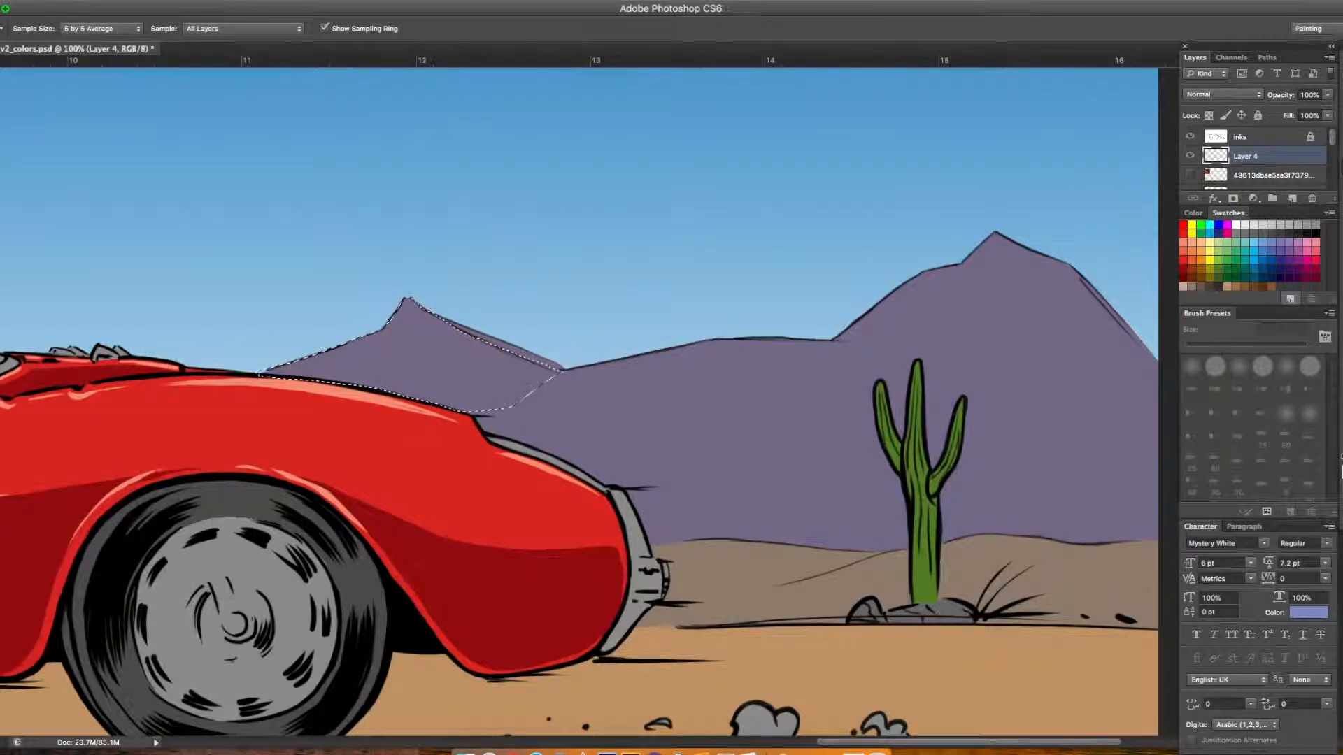
pyautogui.click(544, 386)
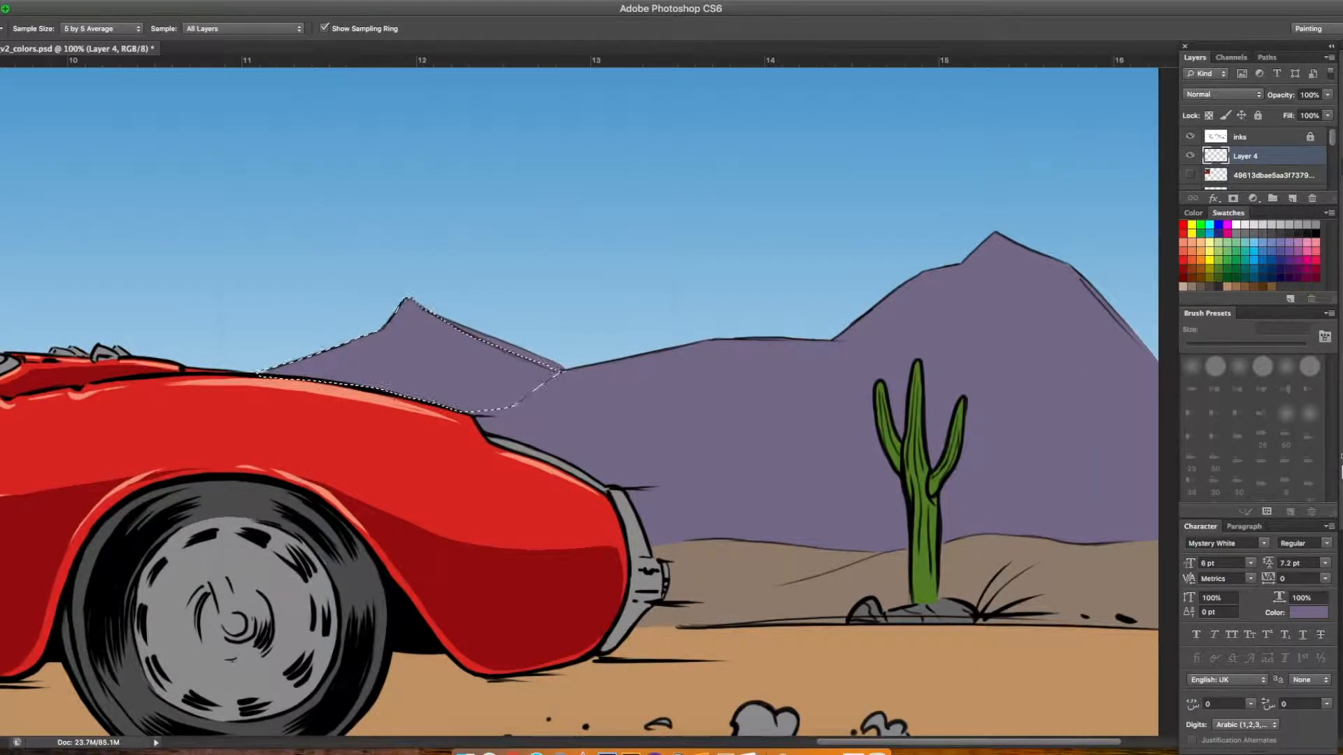
pyautogui.press('n')
pyautogui.click(285, 351)
pyautogui.click(281, 331)
pyautogui.click(470, 362)
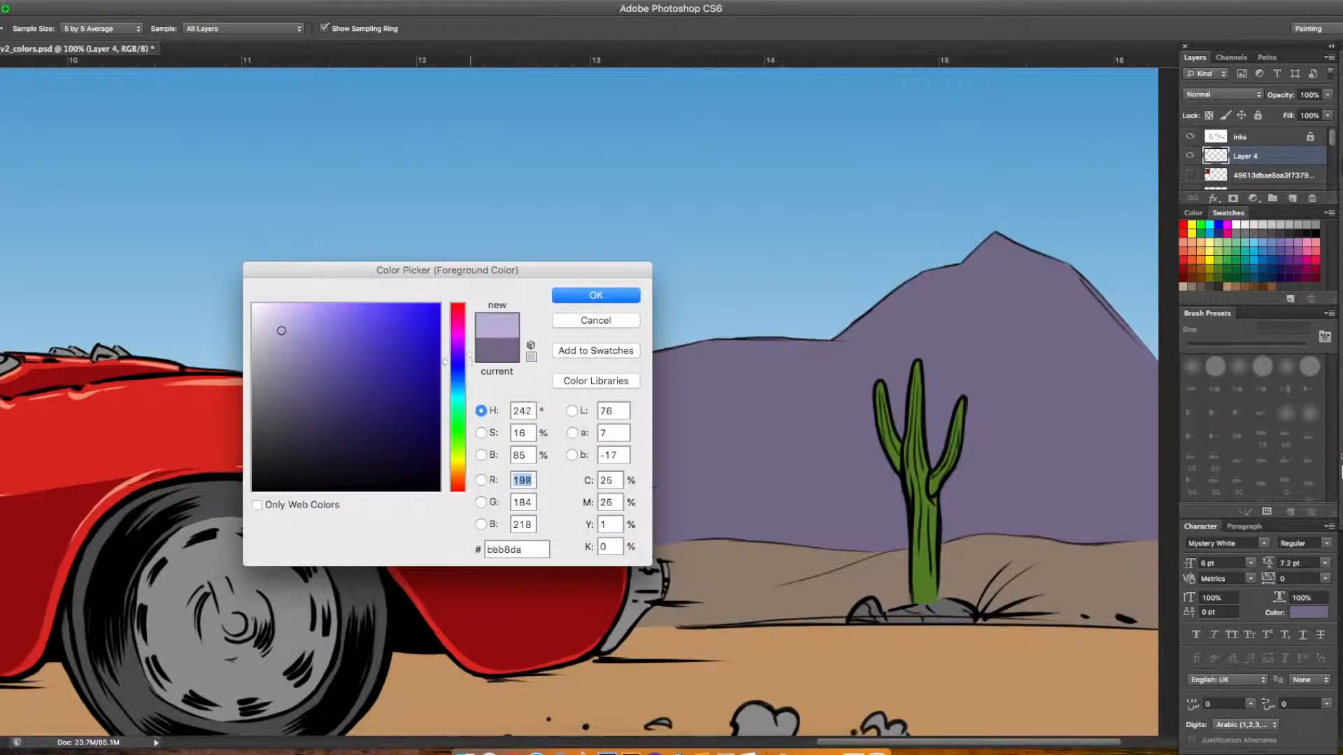
pyautogui.press('Return')
pyautogui.press('g')
pyautogui.click(484, 377)
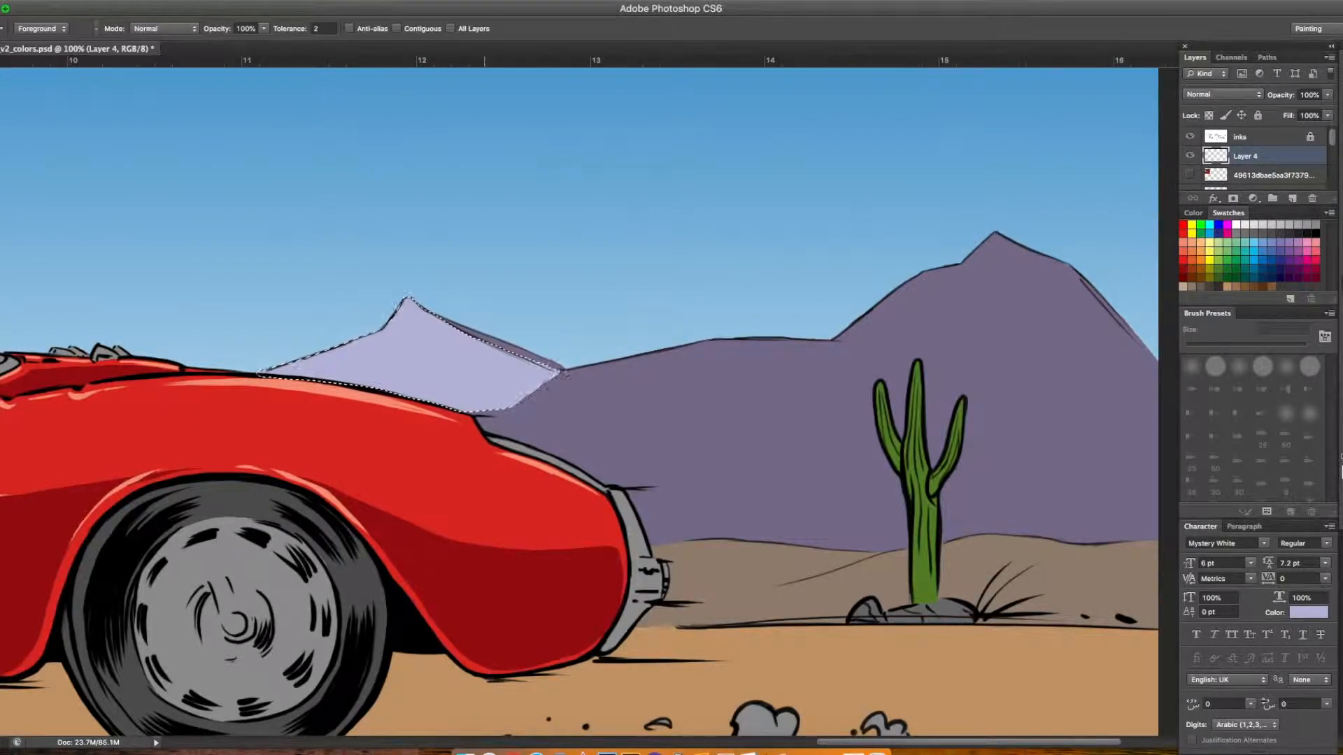
# Shift the foreground colour to a pale greyish blue and fill the selected distant hills with it
pyautogui.moveTo(484, 377); pyautogui.dragTo(1091, 293)
pyautogui.moveTo(140, 231); pyautogui.dragTo(633, 384)
pyautogui.moveTo(1091, 384); pyautogui.dragTo(208, 341)
pyautogui.press('n')
pyautogui.moveTo(469, 367); pyautogui.dragTo(468, 382)
pyautogui.press('Return')
pyautogui.click(968, 381)
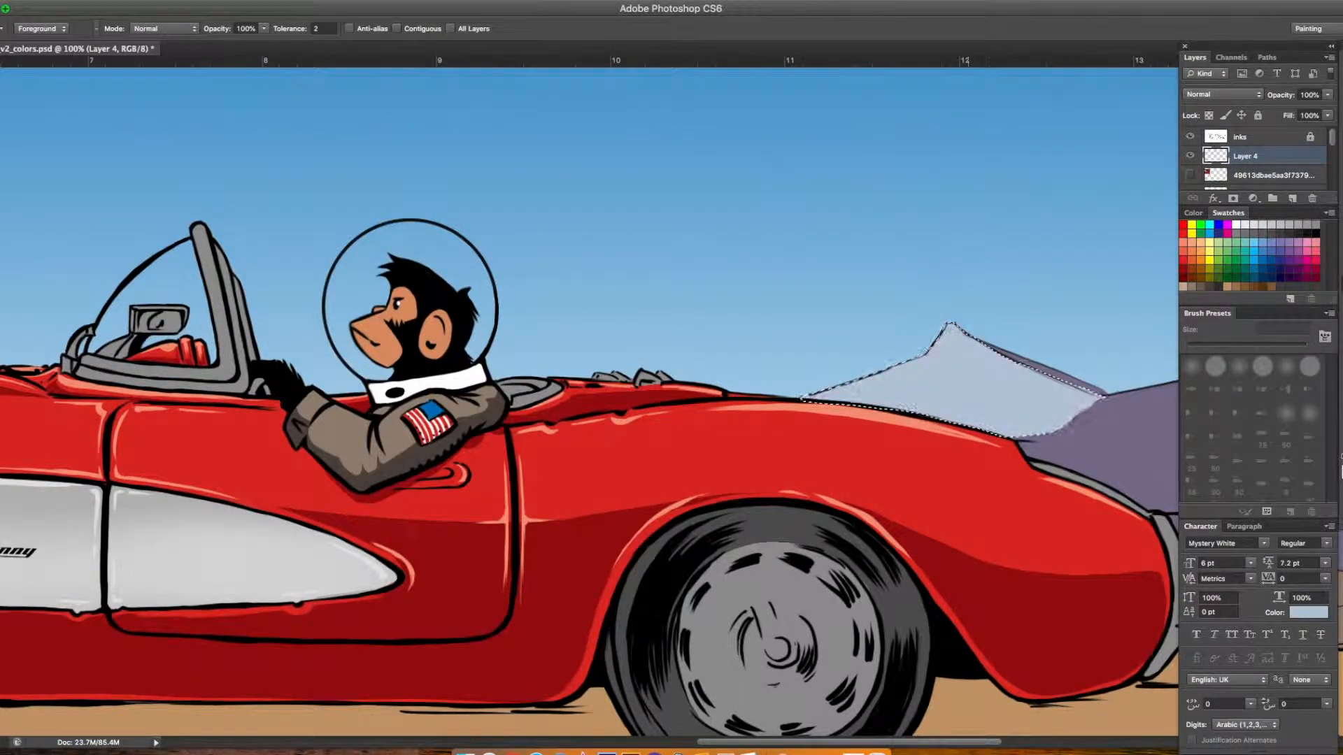
# Lower Layer 4's opacity to 58% and deselect the distant hills
pyautogui.click(1327, 94)
pyautogui.moveTo(1329, 110); pyautogui.dragTo(1313, 110)
pyautogui.press('super+minus')
pyautogui.press('super+minus')
pyautogui.hscroll(-5, 589, 402)
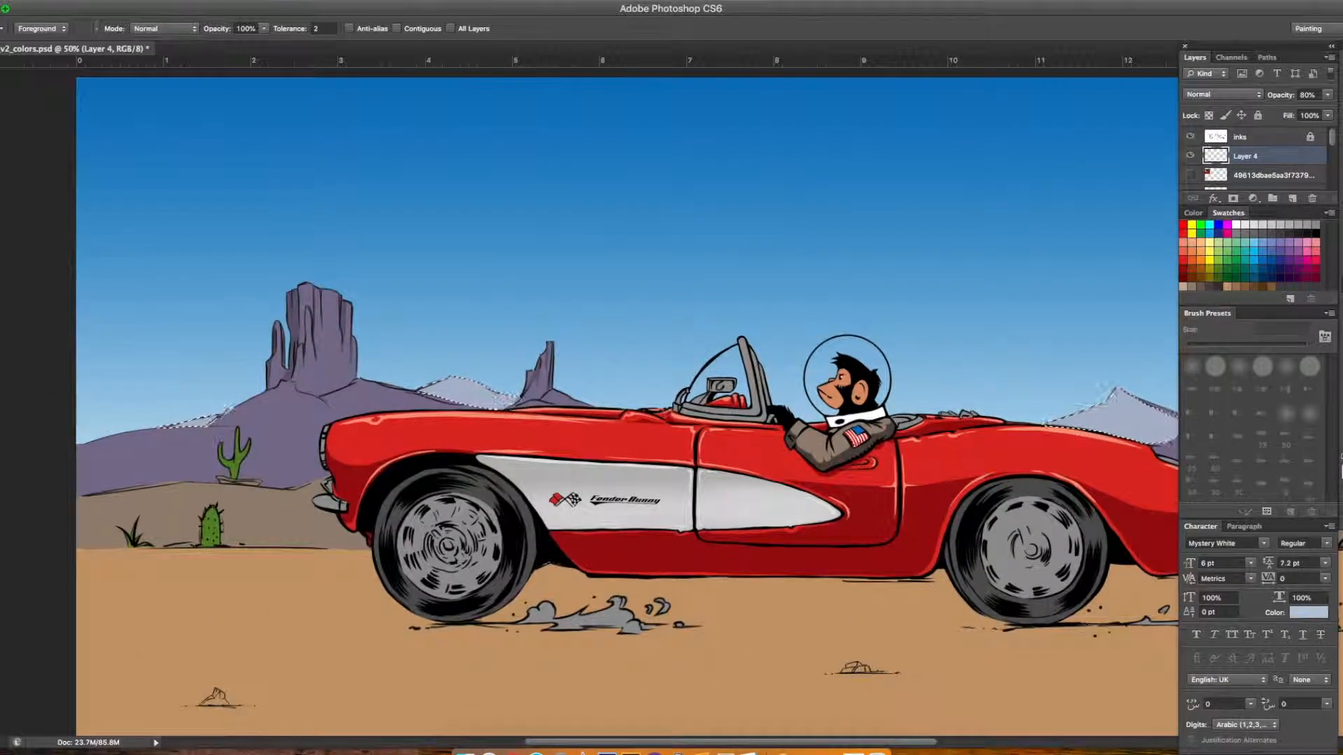
pyautogui.click(1327, 94)
pyautogui.moveTo(1313, 110); pyautogui.dragTo(1293, 110)
pyautogui.press('m')
pyautogui.press('super+d')
# Sample the butte's purple, lighten it to lavender, and brush a first highlight onto the large butte's rightmost upper column
pyautogui.hscroll(5, 588, 402)
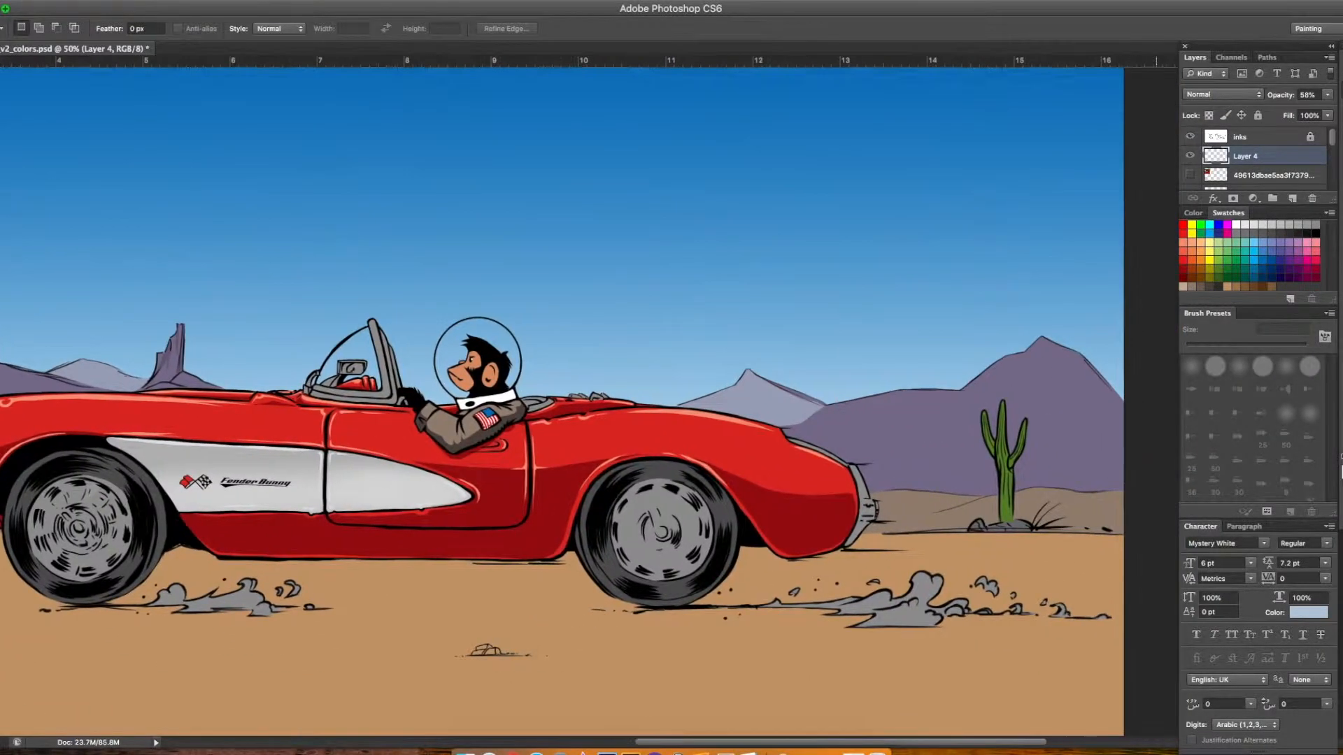
pyautogui.hscroll(-10, 589, 401)
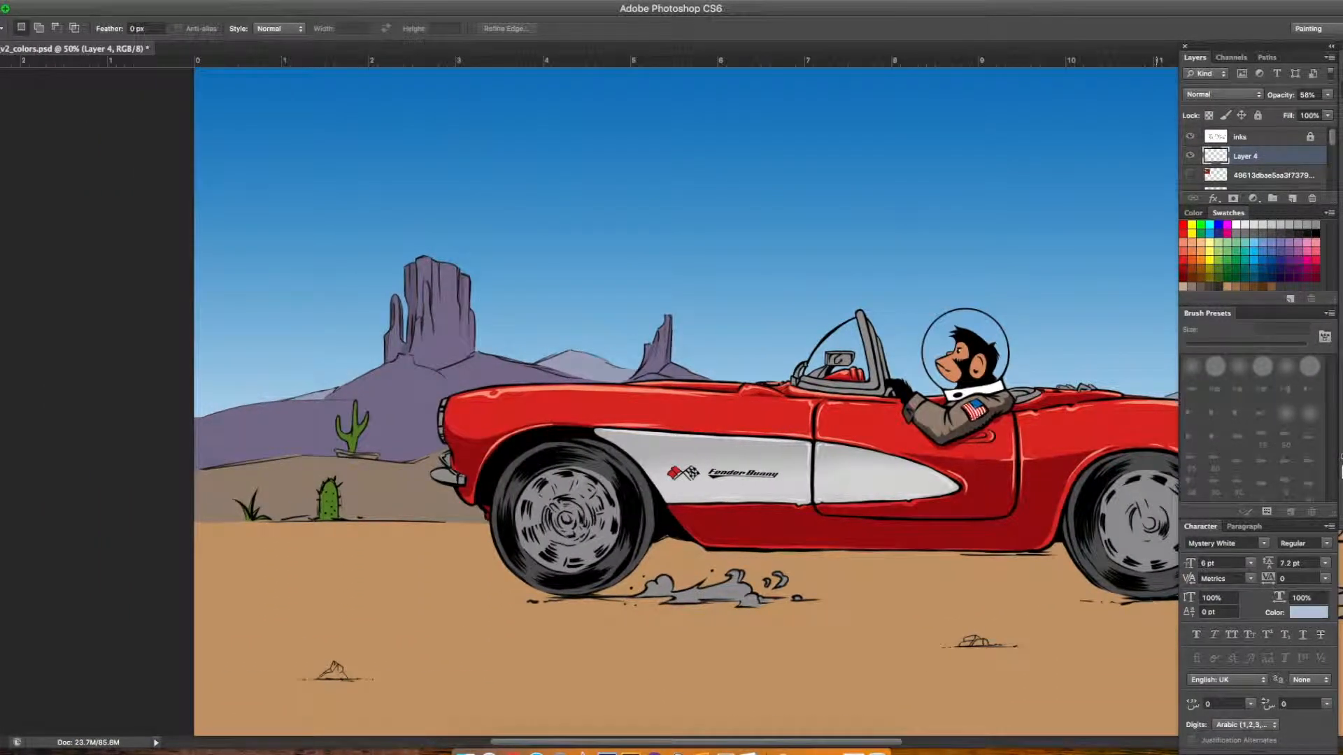
pyautogui.scroll(2, 686, 400)
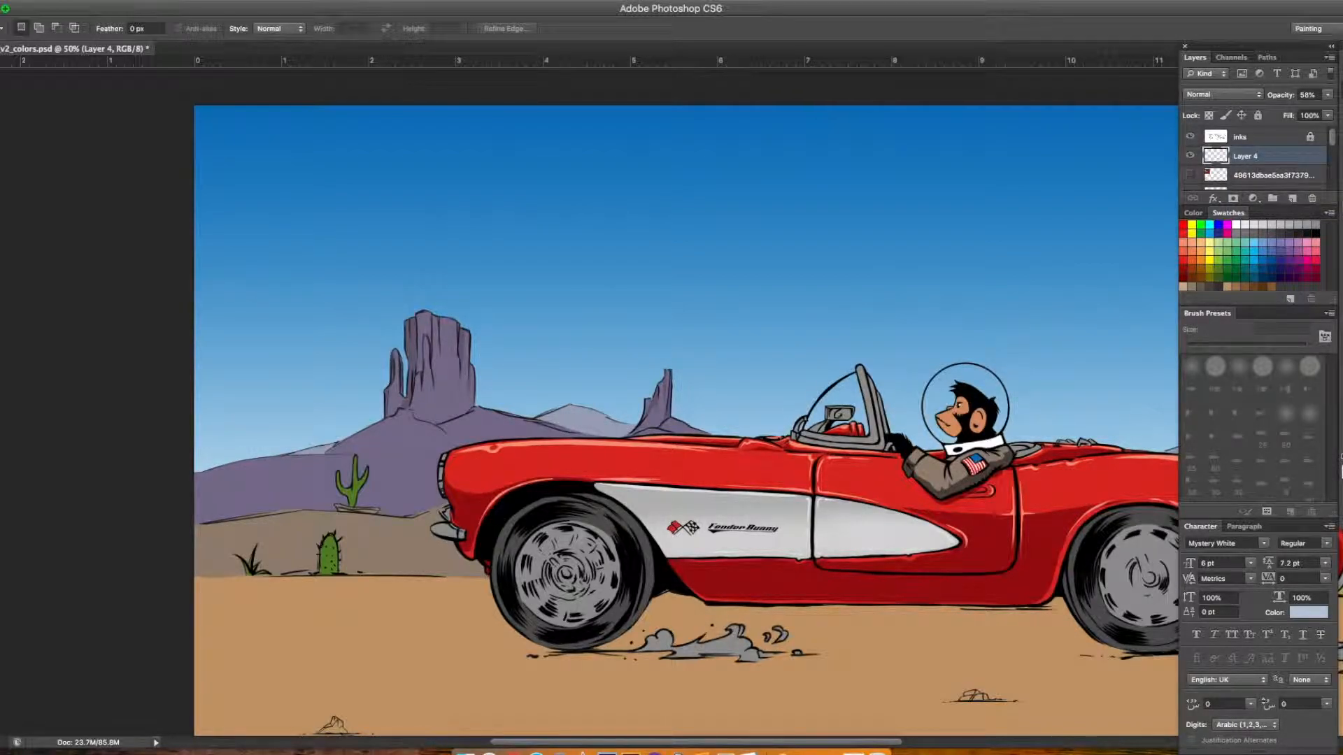
pyautogui.press('i')
pyautogui.click(437, 378)
pyautogui.click(1307, 612)
pyautogui.click(291, 335)
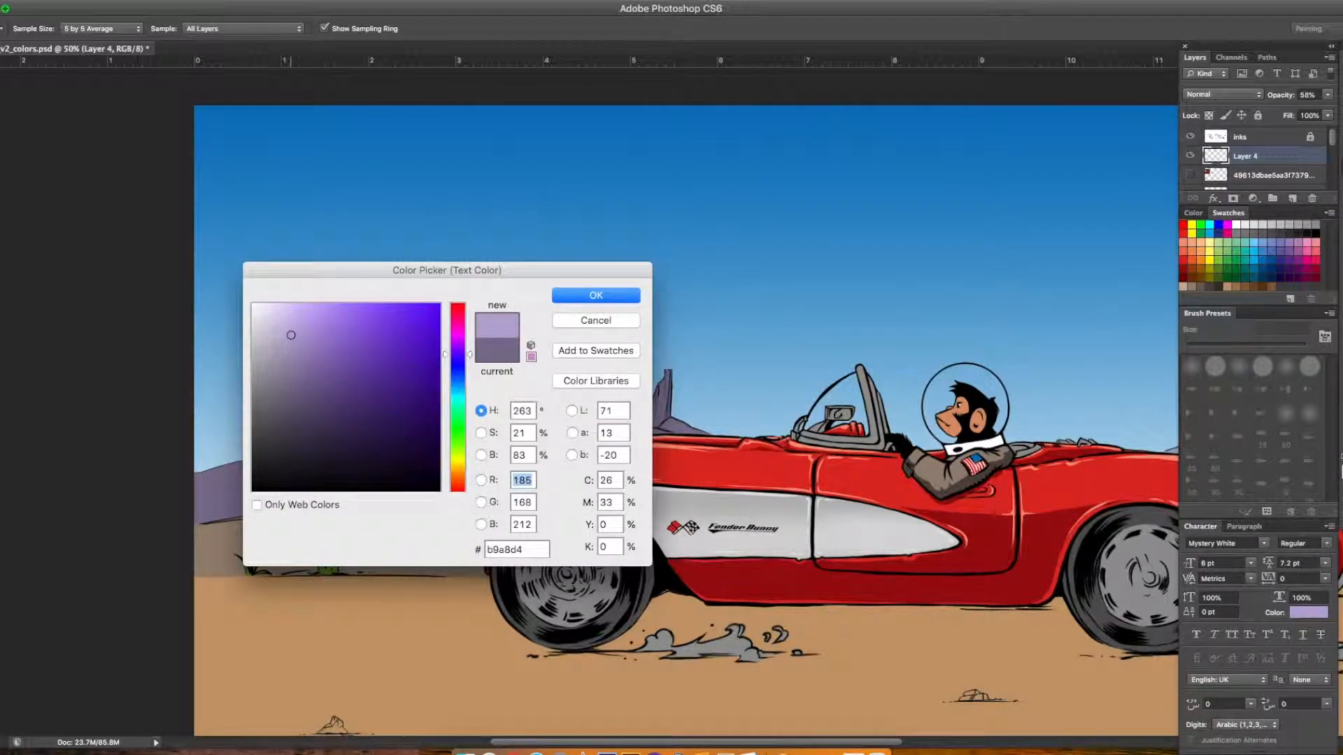
pyautogui.press('Return')
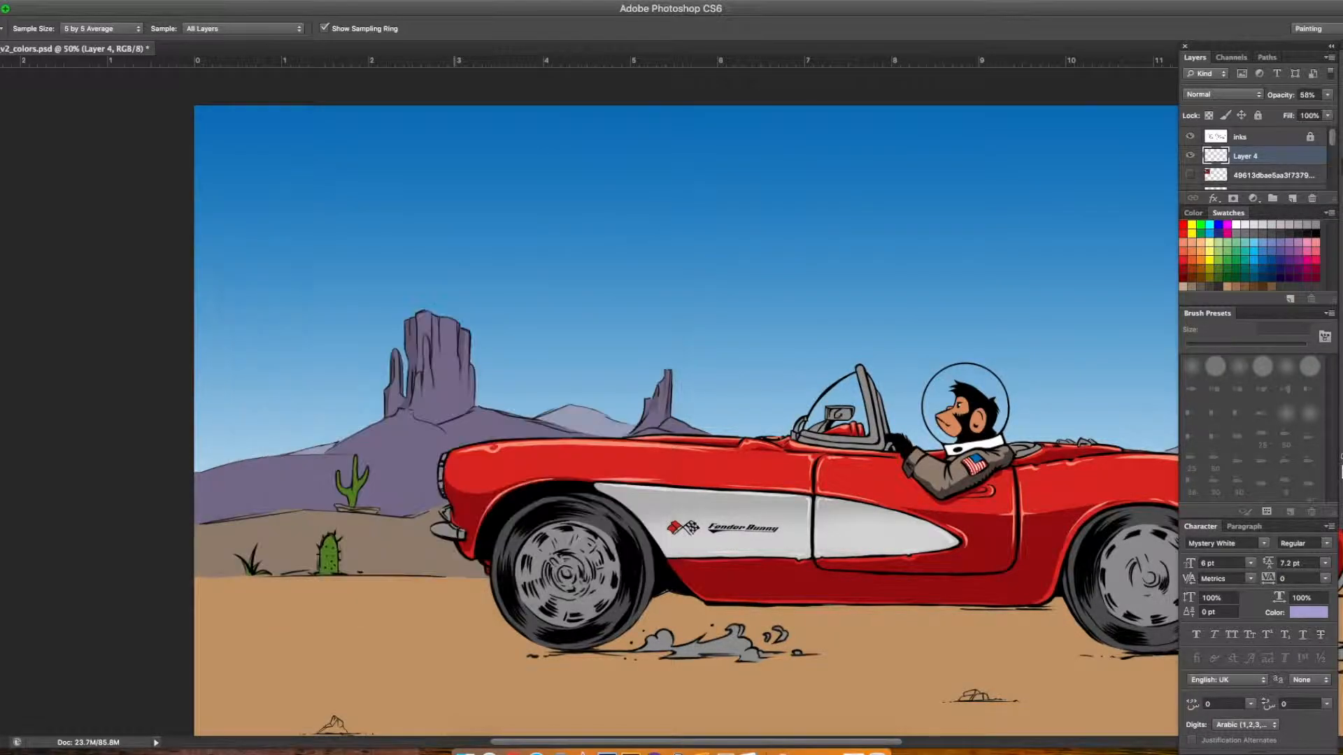
pyautogui.press('b')
pyautogui.press('super+equal')
pyautogui.press('super+equal')
pyautogui.moveTo(294, 392)
pyautogui.mouseDown()
pyautogui.moveTo(917, 346)
pyautogui.moveTo(931, 411)
pyautogui.mouseUp()
pyautogui.moveTo(489, 139); pyautogui.dragTo(484, 152)
# Change the foreground colour to a paler lavender and brush a highlight down the large butte's rightmost upper column
pyautogui.press('n')
pyautogui.click(293, 309)
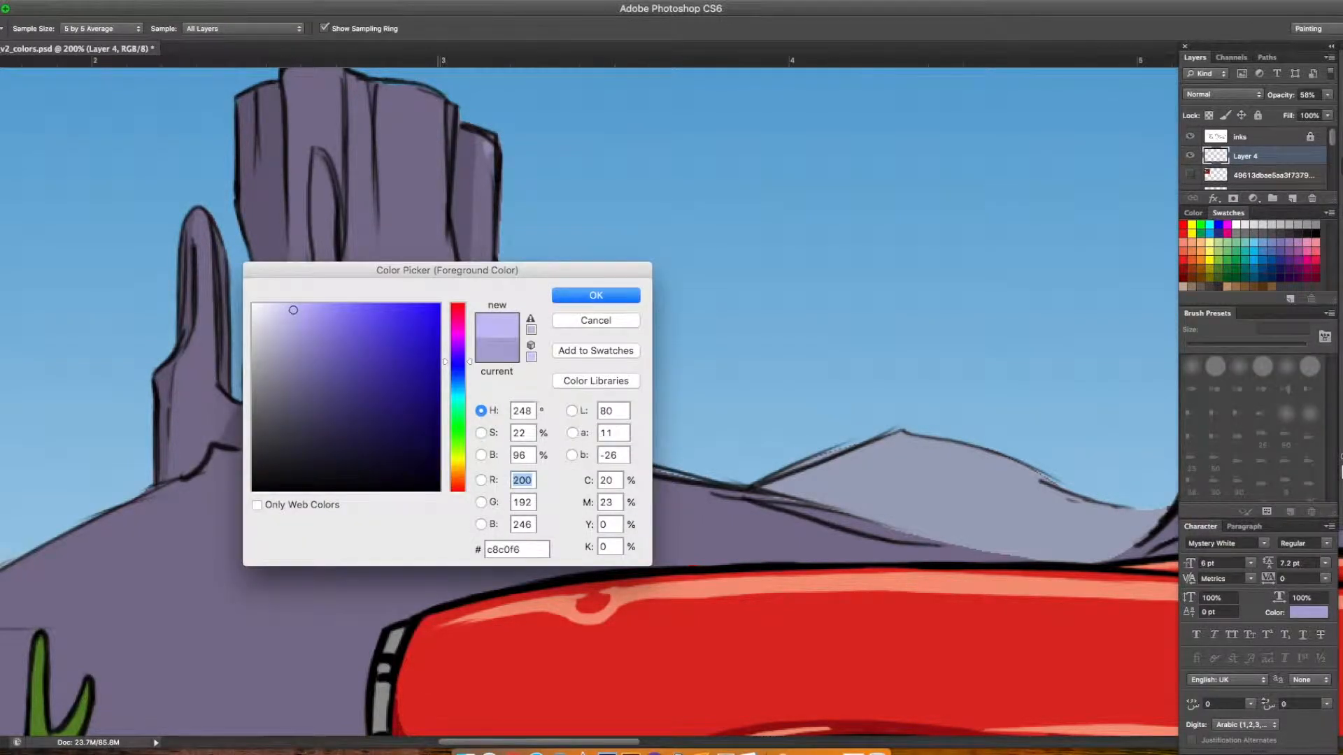
pyautogui.click(279, 310)
pyautogui.press('Return')
pyautogui.moveTo(486, 146); pyautogui.dragTo(479, 235)
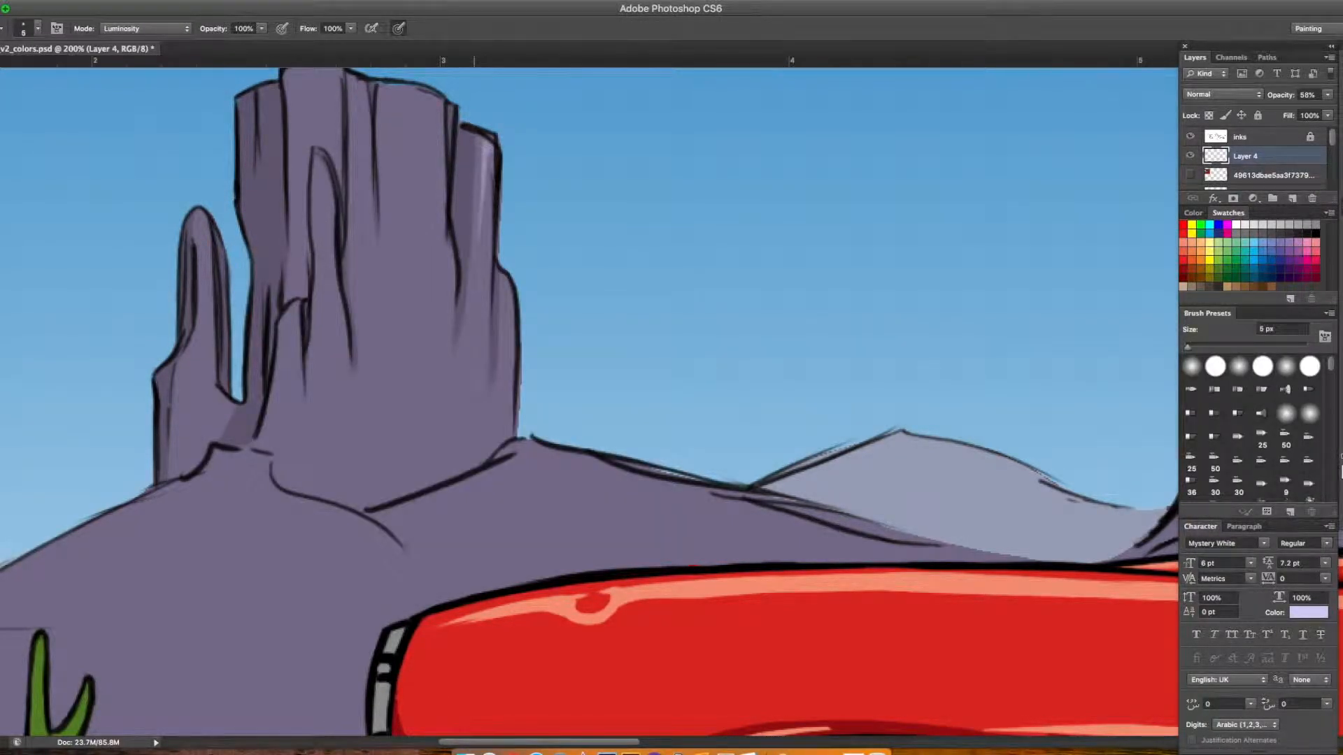
pyautogui.moveTo(491, 139); pyautogui.dragTo(484, 147)
# Enlarge the brush to 9 px and paint pale lavender highlights down the large butte's wide central face
pyautogui.moveTo(383, 86); pyautogui.dragTo(433, 95)
pyautogui.press(']')
pyautogui.press(']')
pyautogui.press(']')
pyautogui.press(']')
pyautogui.moveTo(389, 91)
pyautogui.mouseDown()
pyautogui.moveTo(390, 153)
pyautogui.moveTo(395, 105)
pyautogui.moveTo(426, 105)
pyautogui.moveTo(426, 187)
pyautogui.mouseUp()
pyautogui.moveTo(427, 115); pyautogui.dragTo(427, 213)
pyautogui.moveTo(394, 151)
pyautogui.mouseDown()
pyautogui.moveTo(424, 231)
pyautogui.moveTo(422, 346)
pyautogui.mouseUp()
pyautogui.moveTo(413, 118)
pyautogui.mouseDown()
pyautogui.moveTo(415, 164)
pyautogui.moveTo(397, 149)
pyautogui.mouseUp()
pyautogui.moveTo(435, 117); pyautogui.dragTo(433, 184)
pyautogui.moveTo(422, 349); pyautogui.dragTo(424, 388)
pyautogui.moveTo(417, 195); pyautogui.dragTo(408, 318)
pyautogui.moveTo(412, 245); pyautogui.dragTo(413, 346)
pyautogui.moveTo(432, 181); pyautogui.dragTo(431, 224)
# Paint pale lavender highlights down the large butte's tall left-centre column and its right-hand column
pyautogui.press('super+minus')
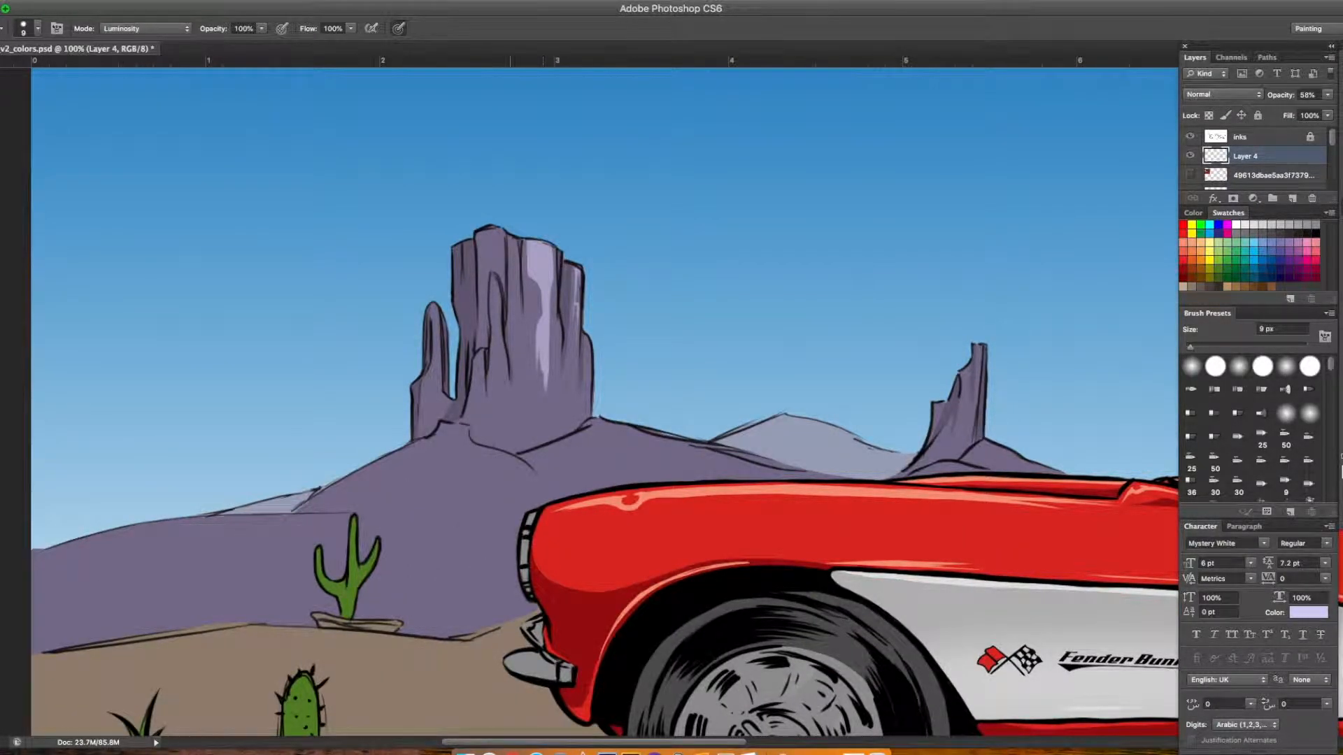
pyautogui.moveTo(499, 226); pyautogui.dragTo(509, 403)
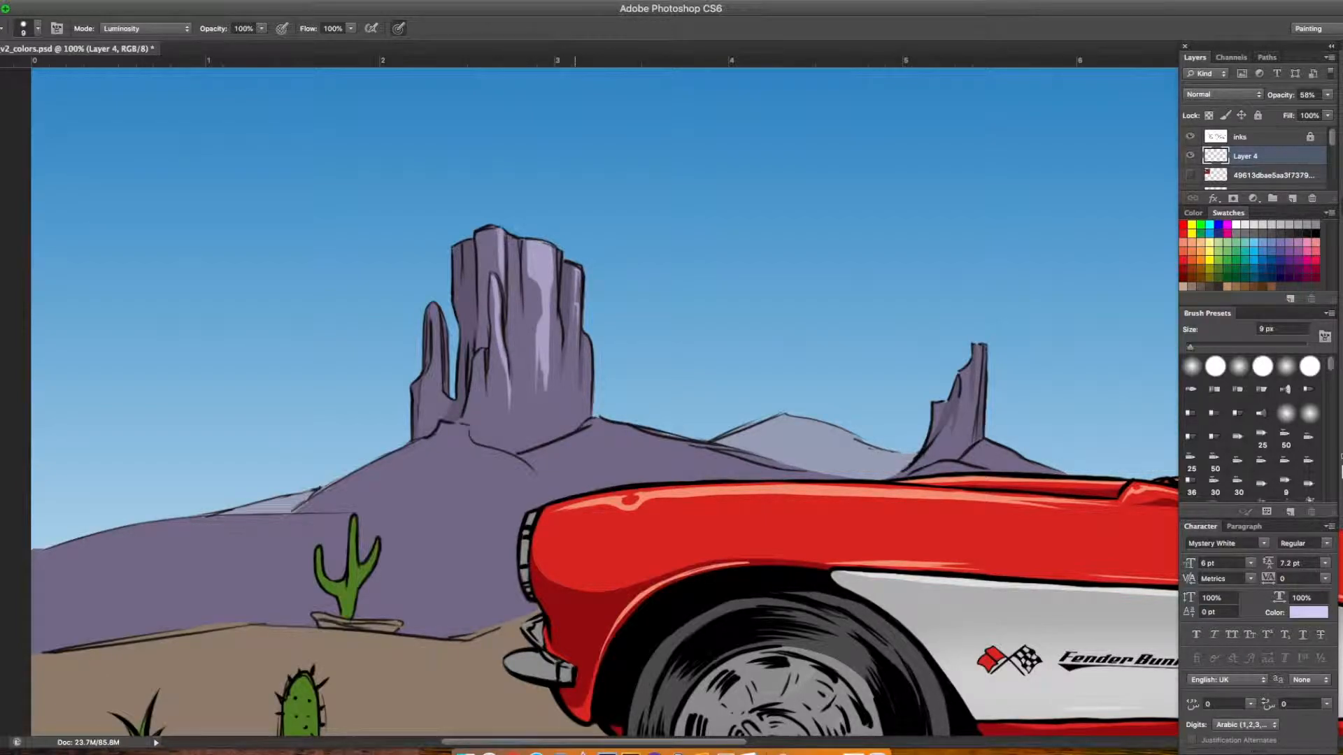
pyautogui.moveTo(575, 285); pyautogui.dragTo(571, 313)
# Brush pale lavender highlights along the ridges sloping away from both sides of the large butte's base
pyautogui.moveTo(586, 419); pyautogui.dragTo(711, 446)
pyautogui.moveTo(592, 428); pyautogui.dragTo(530, 455)
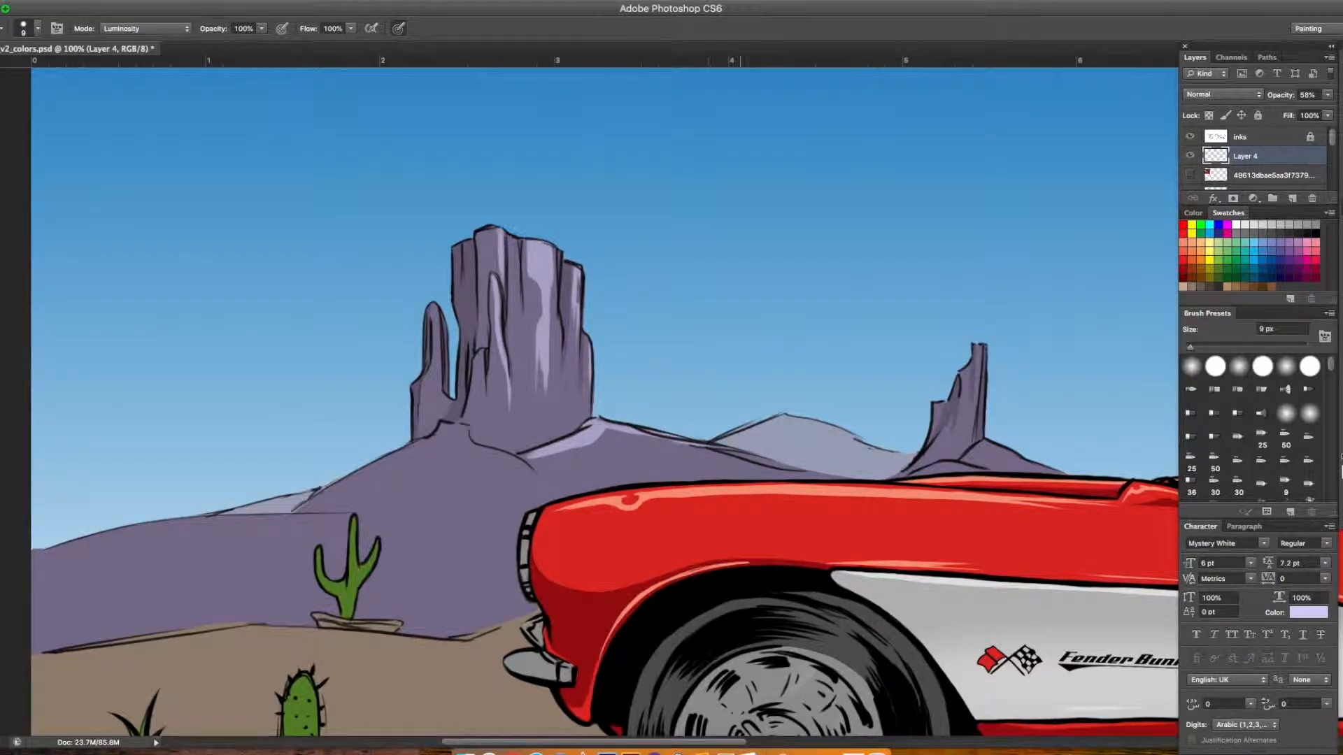
pyautogui.moveTo(464, 423); pyautogui.dragTo(326, 487)
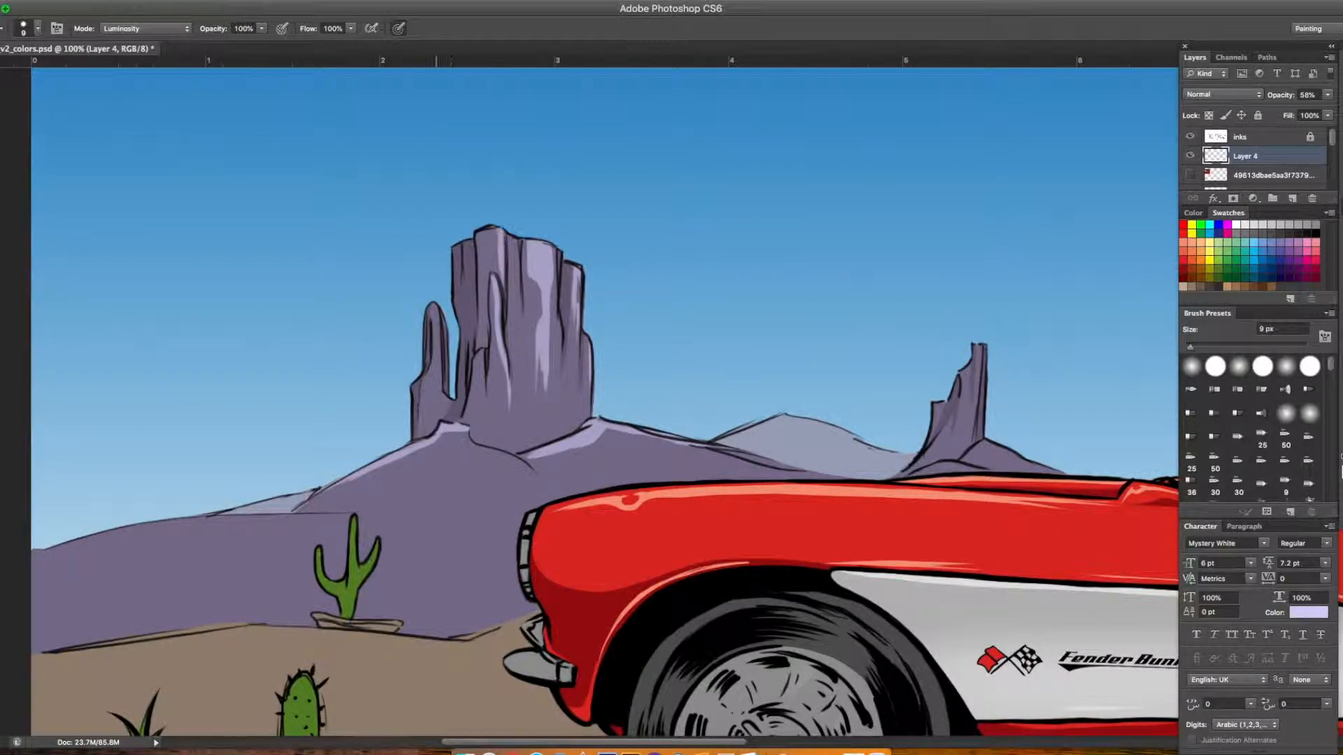
# Brush a pale lavender highlight on the slope at the base of the small spire, and switch to the Eraser
pyautogui.press('super+minus')
pyautogui.hscroll(-2, 604, 402)
pyautogui.hscroll(4, 605, 402)
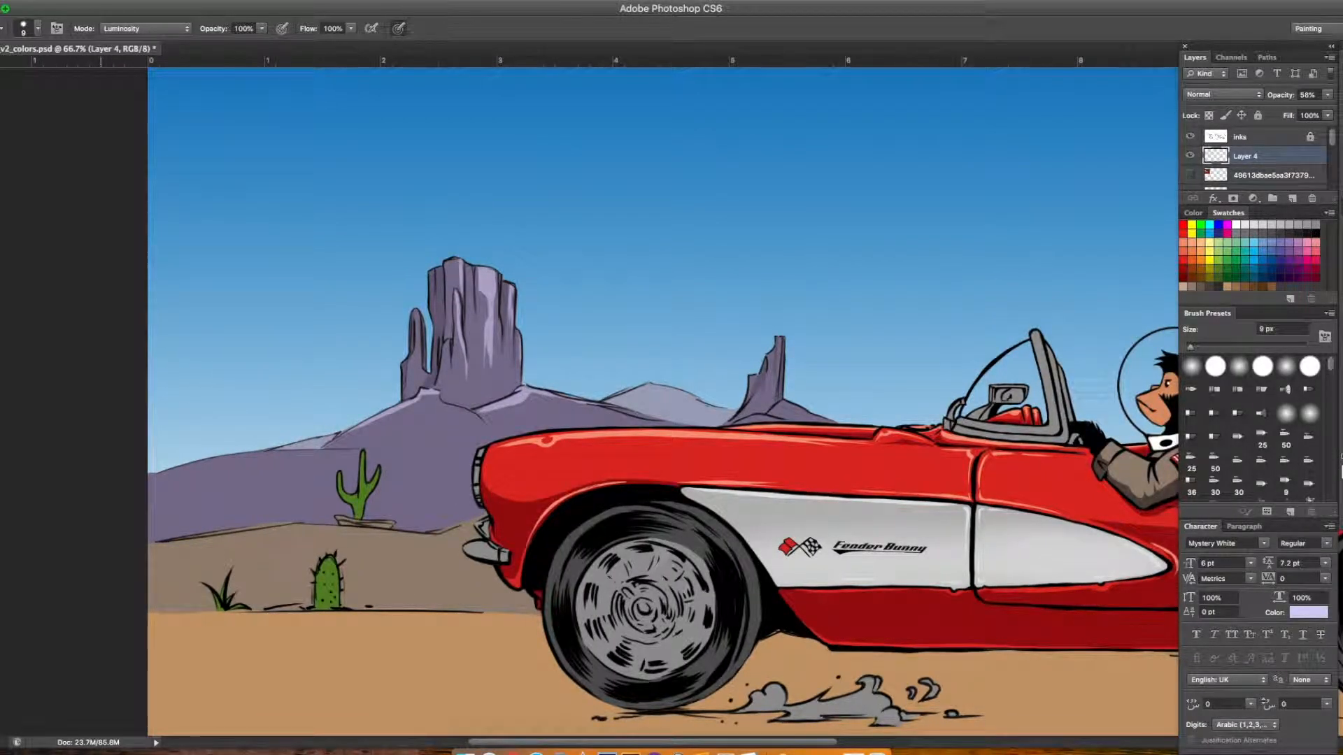
pyautogui.hscroll(2, 629, 399)
pyautogui.press('super+plus')
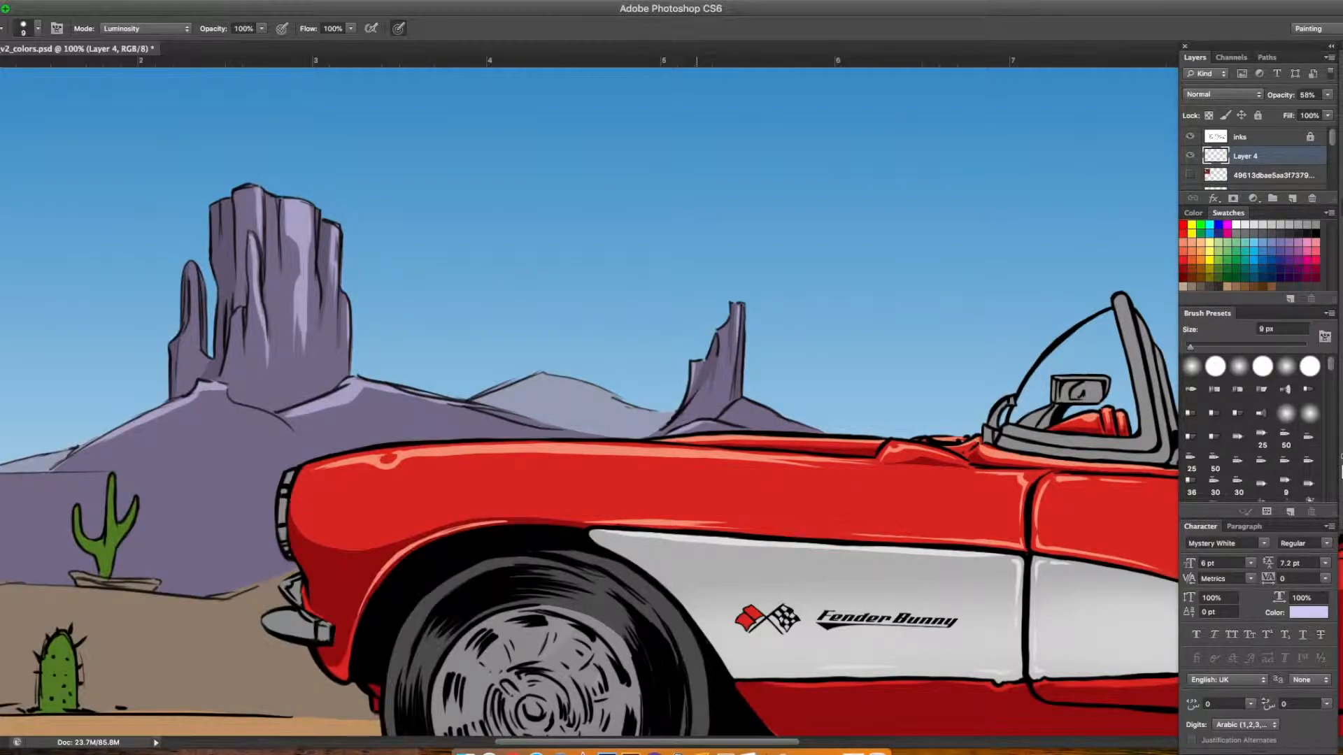
pyautogui.moveTo(770, 413)
pyautogui.mouseDown()
pyautogui.moveTo(724, 411)
pyautogui.moveTo(746, 413)
pyautogui.mouseUp()
pyautogui.press('e')
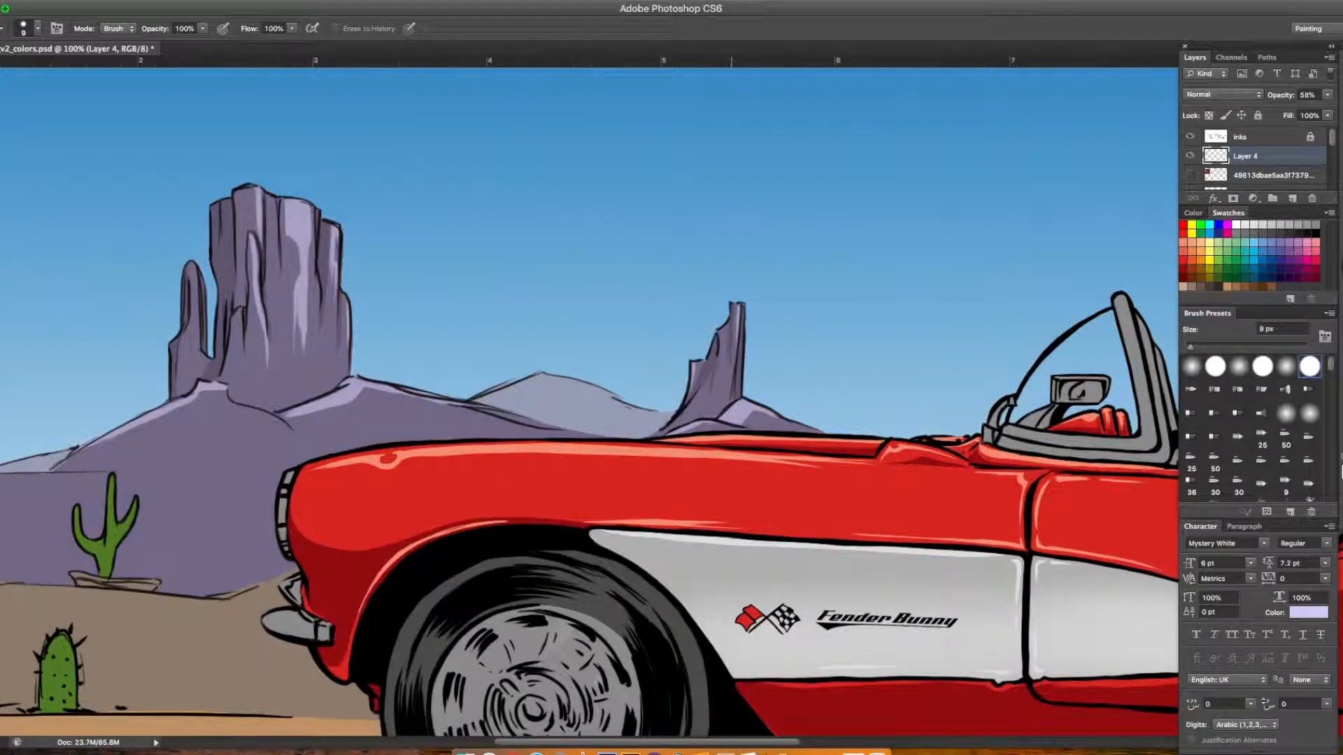
# Paint pale lavender highlights down the sunlit slopes of the distant peak and the tall mountain behind the car's rear
pyautogui.press('super+minus')
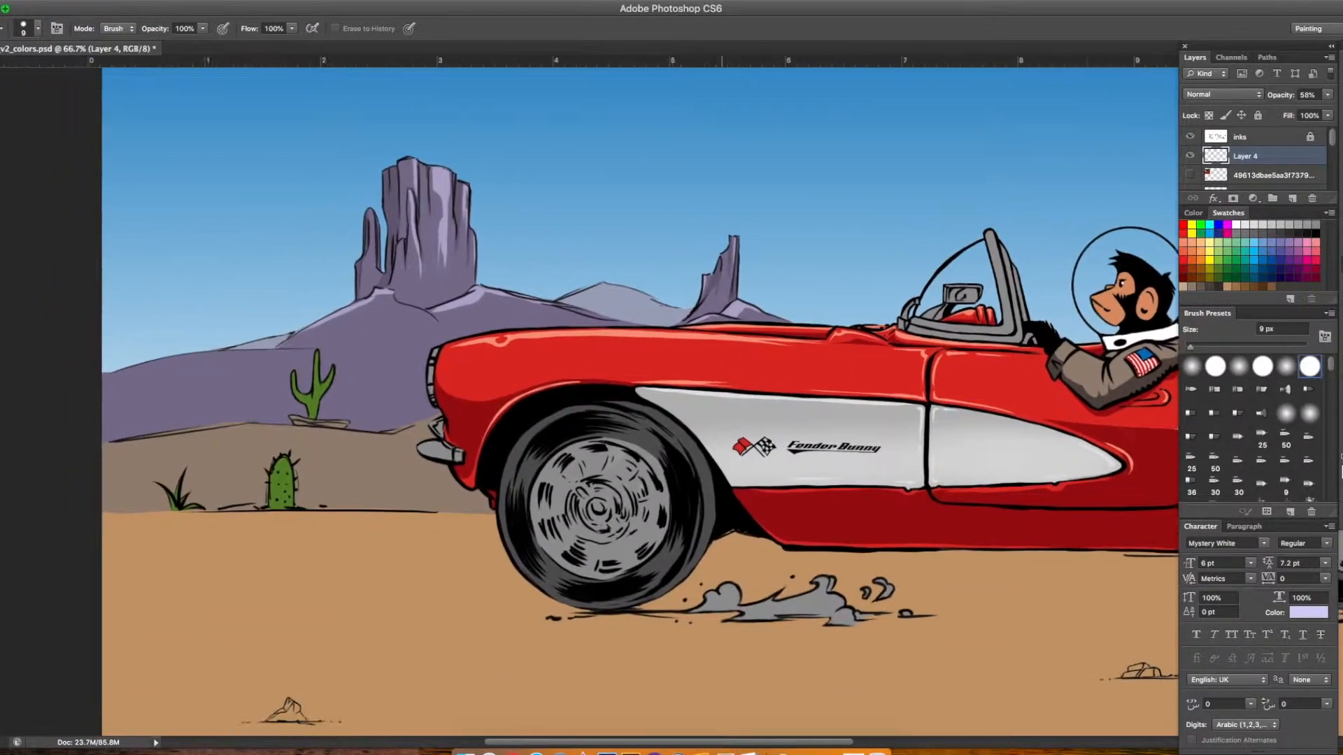
pyautogui.hscroll(6, 665, 402)
pyautogui.hscroll(6, 665, 402)
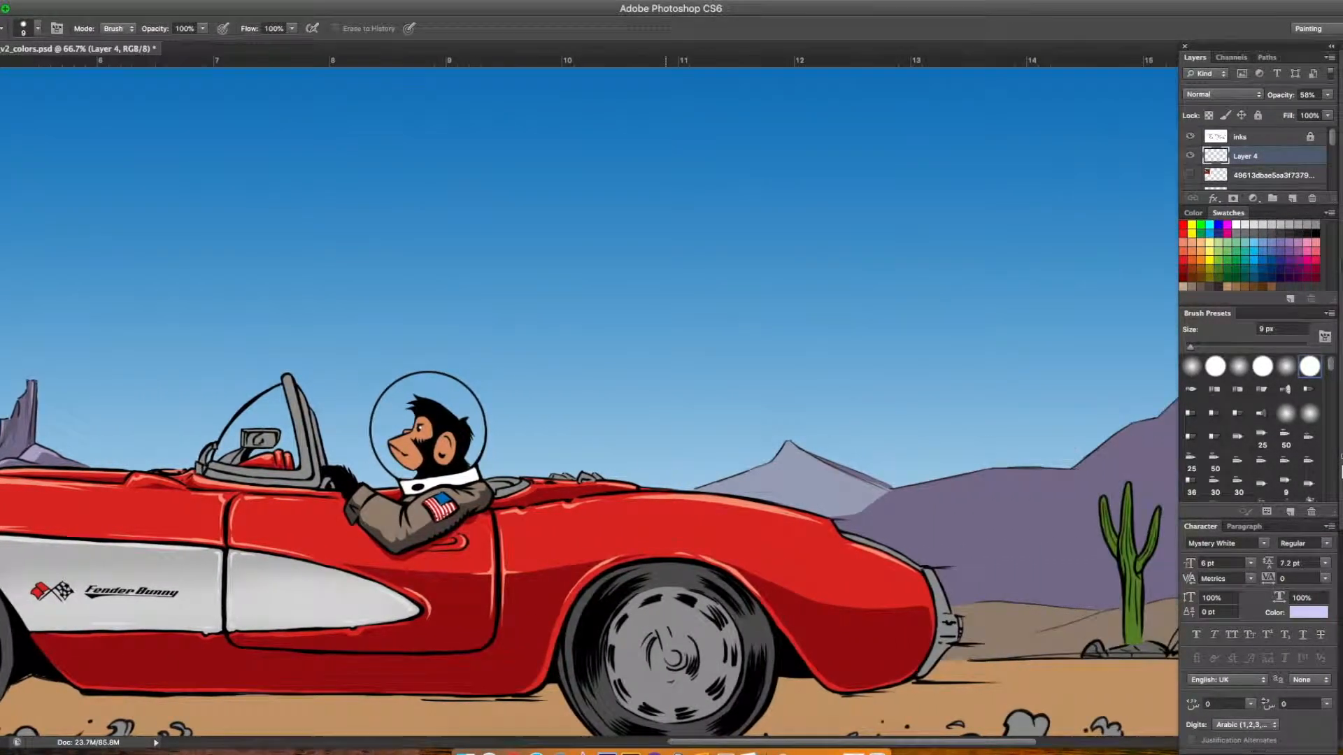
pyautogui.press('b')
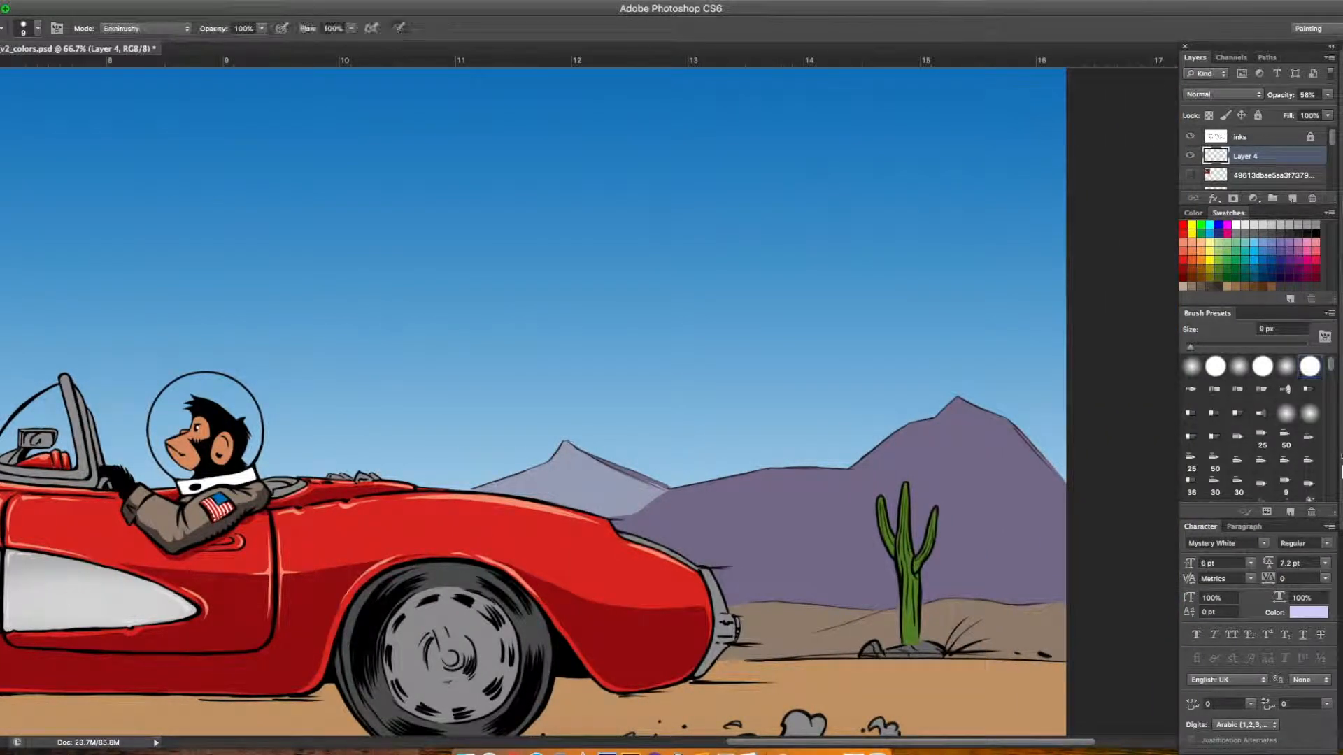
pyautogui.press('super+minus')
pyautogui.hscroll(-5, 590, 396)
pyautogui.scroll(-3, 589, 396)
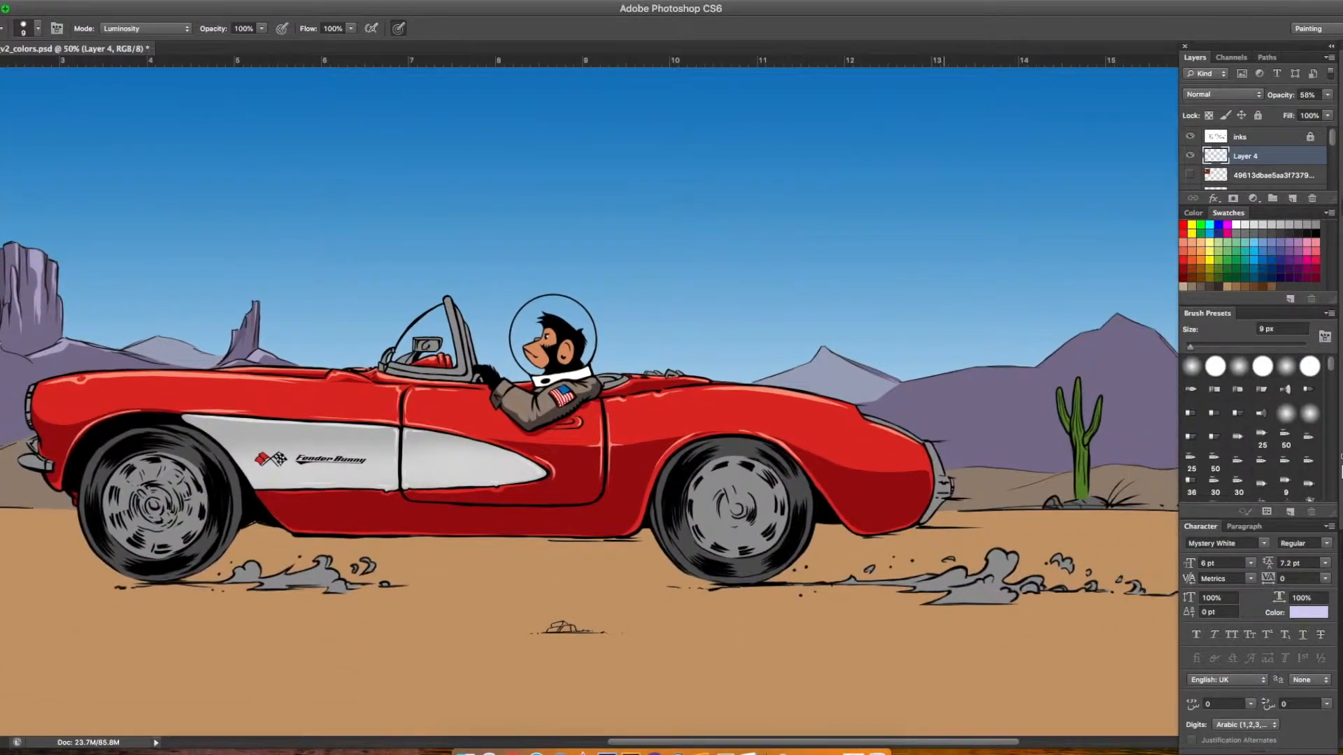
pyautogui.hscroll(4, 590, 395)
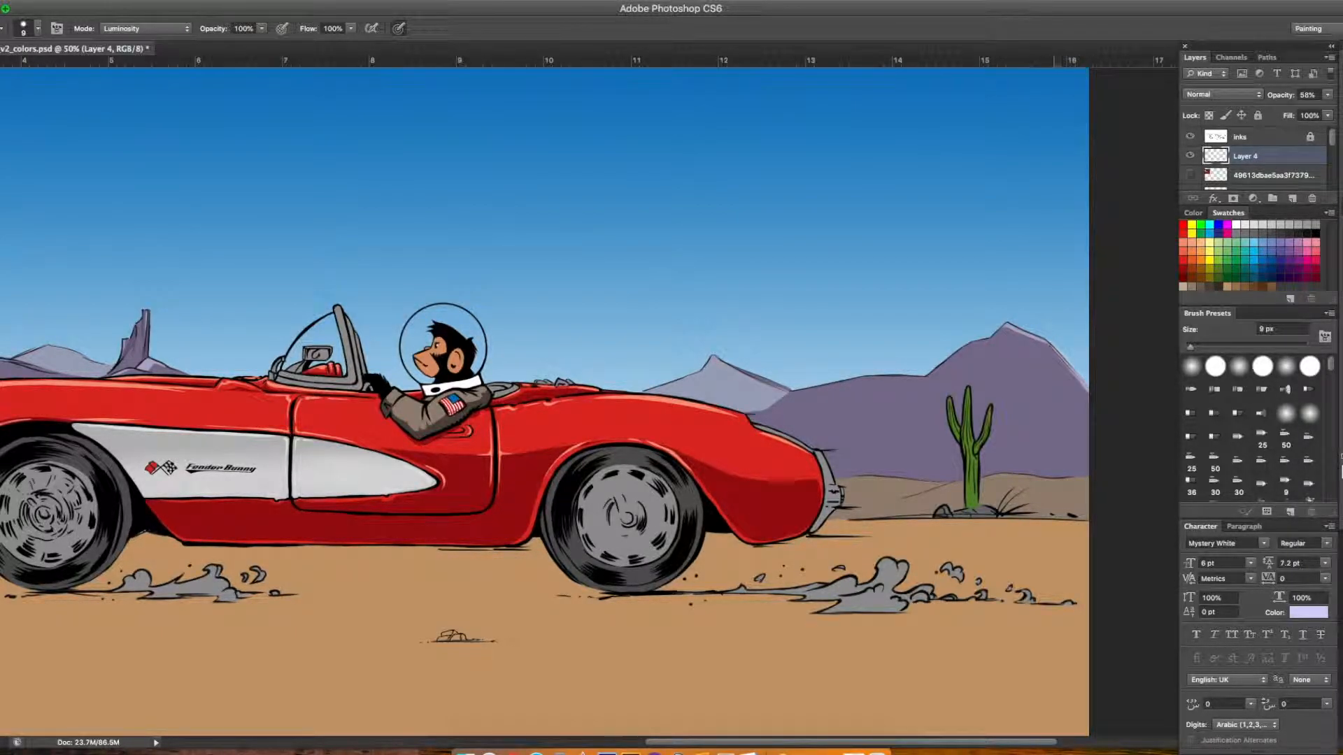
pyautogui.press('super+plus')
pyautogui.moveTo(814, 391); pyautogui.dragTo(324, 308)
pyautogui.moveTo(307, 238); pyautogui.dragTo(423, 289)
pyautogui.moveTo(944, 201); pyautogui.dragTo(1017, 294)
pyautogui.moveTo(849, 159); pyautogui.dragTo(824, 178)
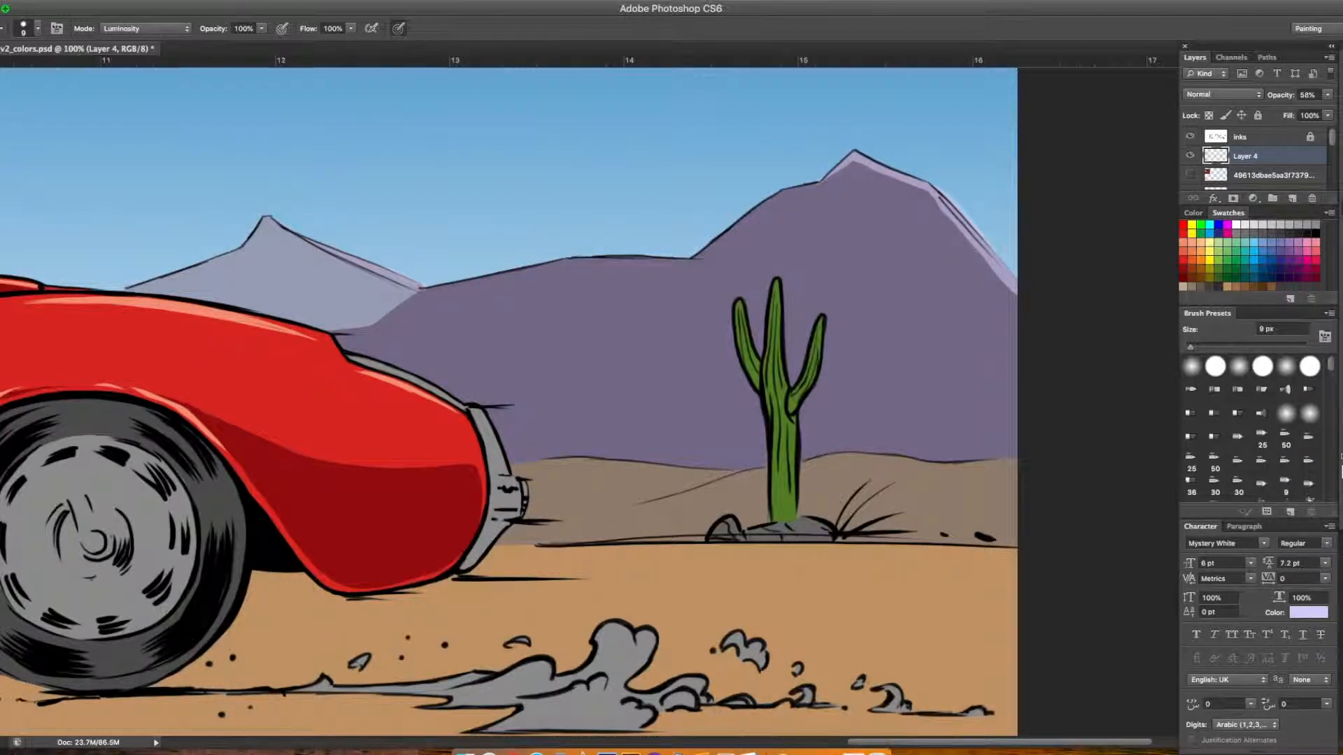
pyautogui.press('e')
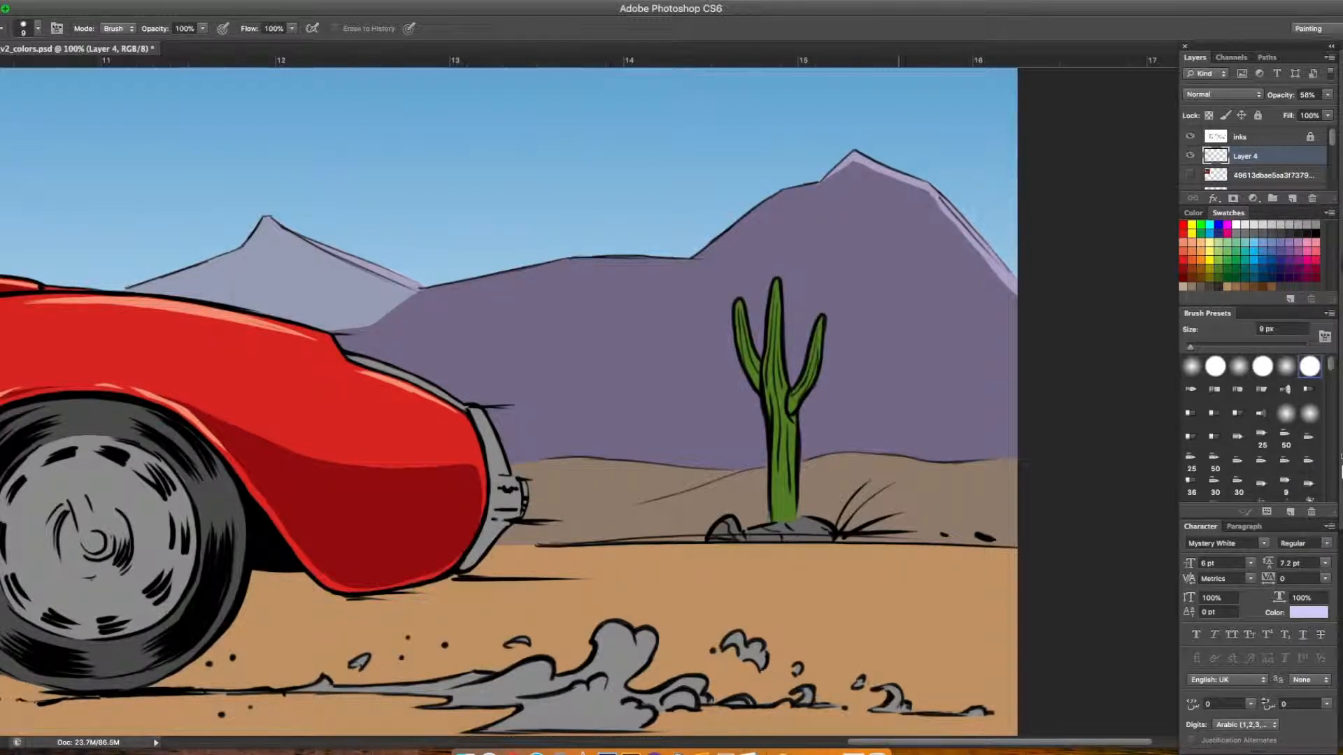
# Brush lavender highlights along the low ridge behind the car's rear and the tall mountain's left shoulder
pyautogui.press('b')
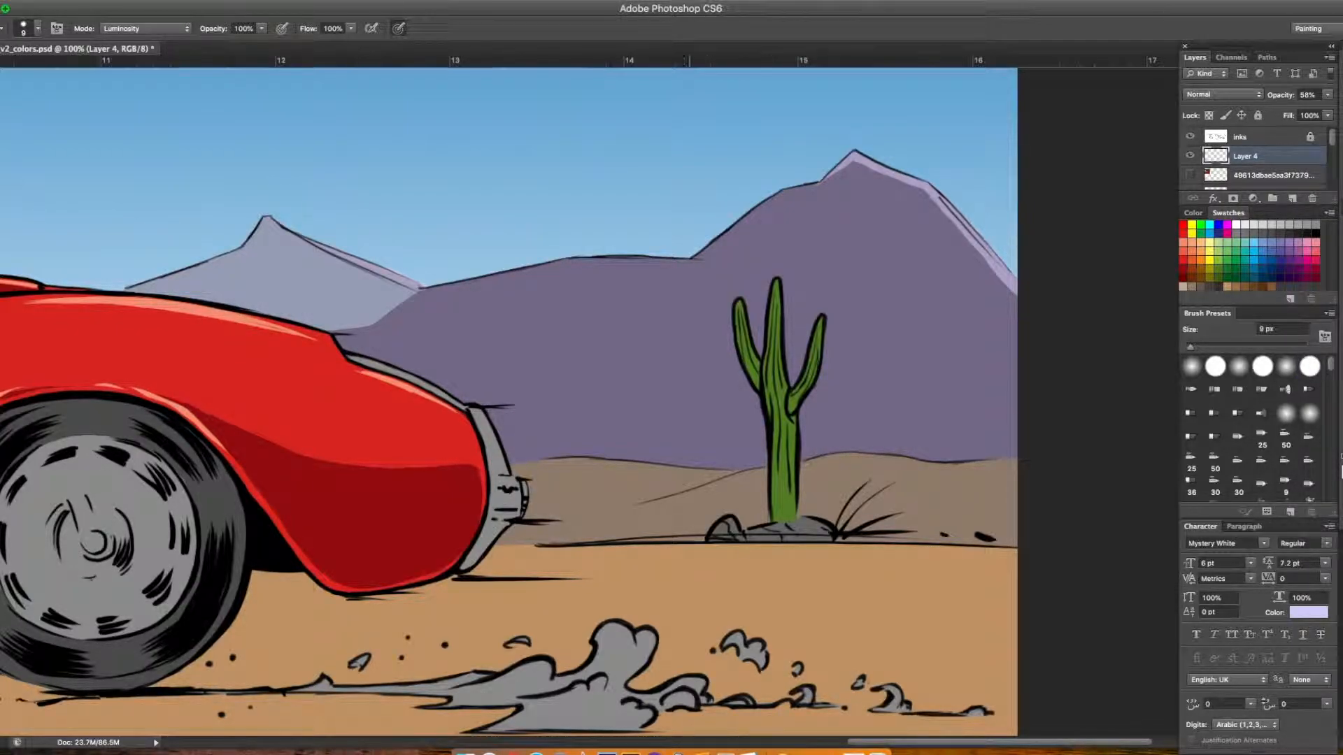
pyautogui.moveTo(575, 260); pyautogui.dragTo(419, 289)
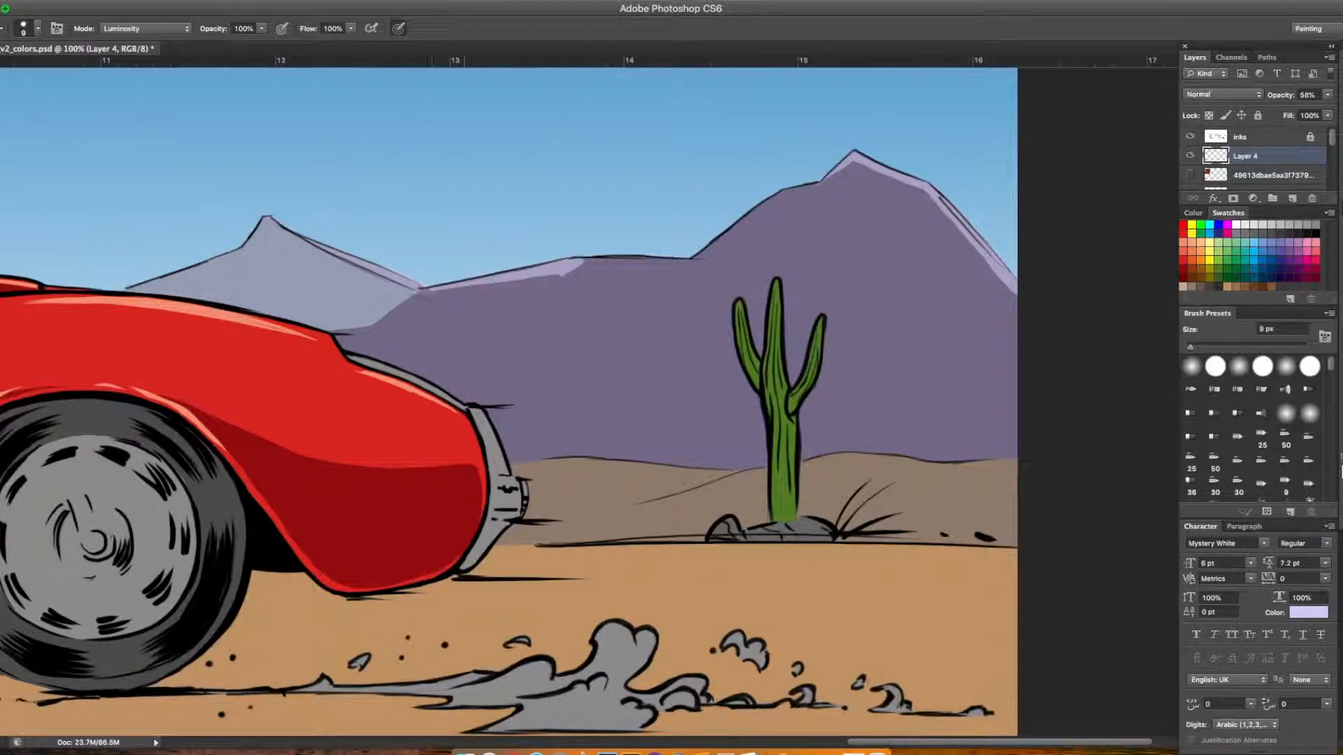
pyautogui.moveTo(578, 266); pyautogui.dragTo(555, 295)
pyautogui.moveTo(791, 189); pyautogui.dragTo(701, 255)
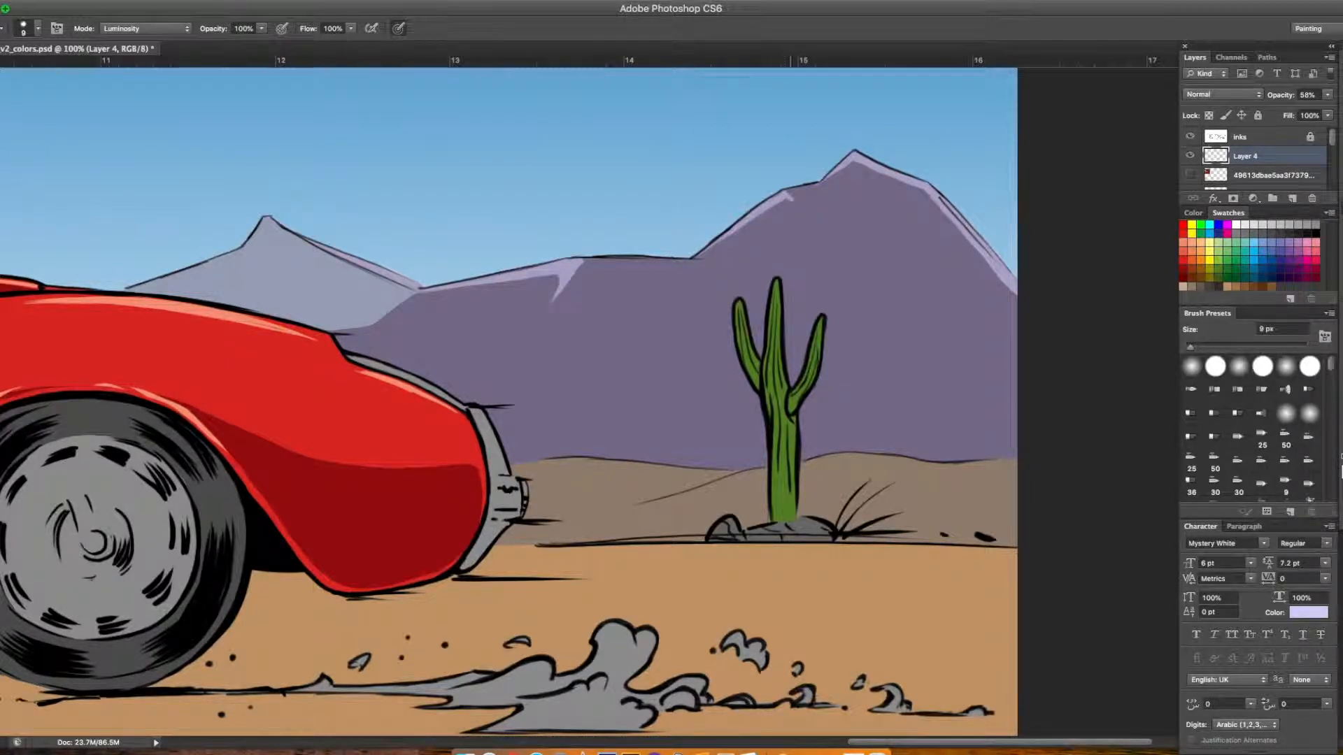
# Examine the mountain highlights across the whole illustration
pyautogui.press('super+minus')
pyautogui.press('super+minus')
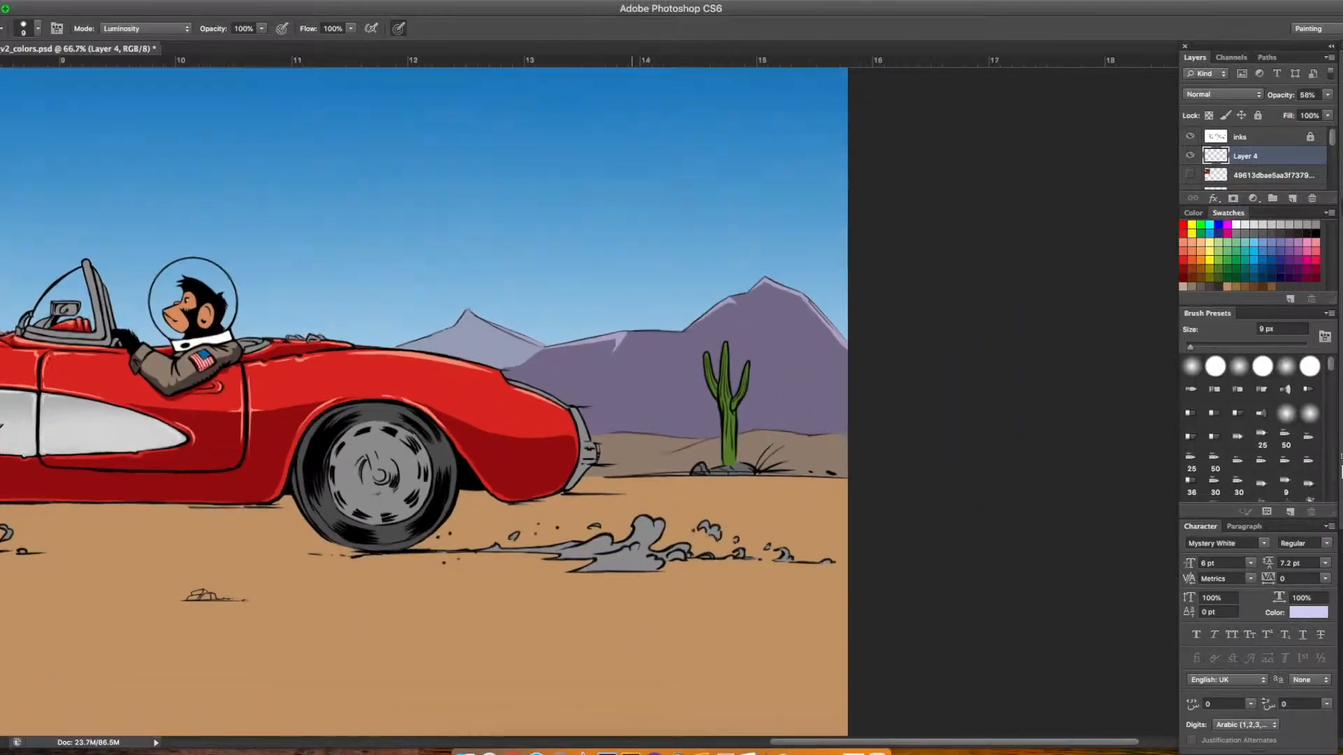
pyautogui.scroll(3, 632, 396)
pyautogui.hscroll(-6, 632, 396)
pyautogui.hscroll(6, 631, 396)
pyautogui.hscroll(-6, 632, 396)
pyautogui.hscroll(-5, 591, 397)
pyautogui.scroll(1, 590, 396)
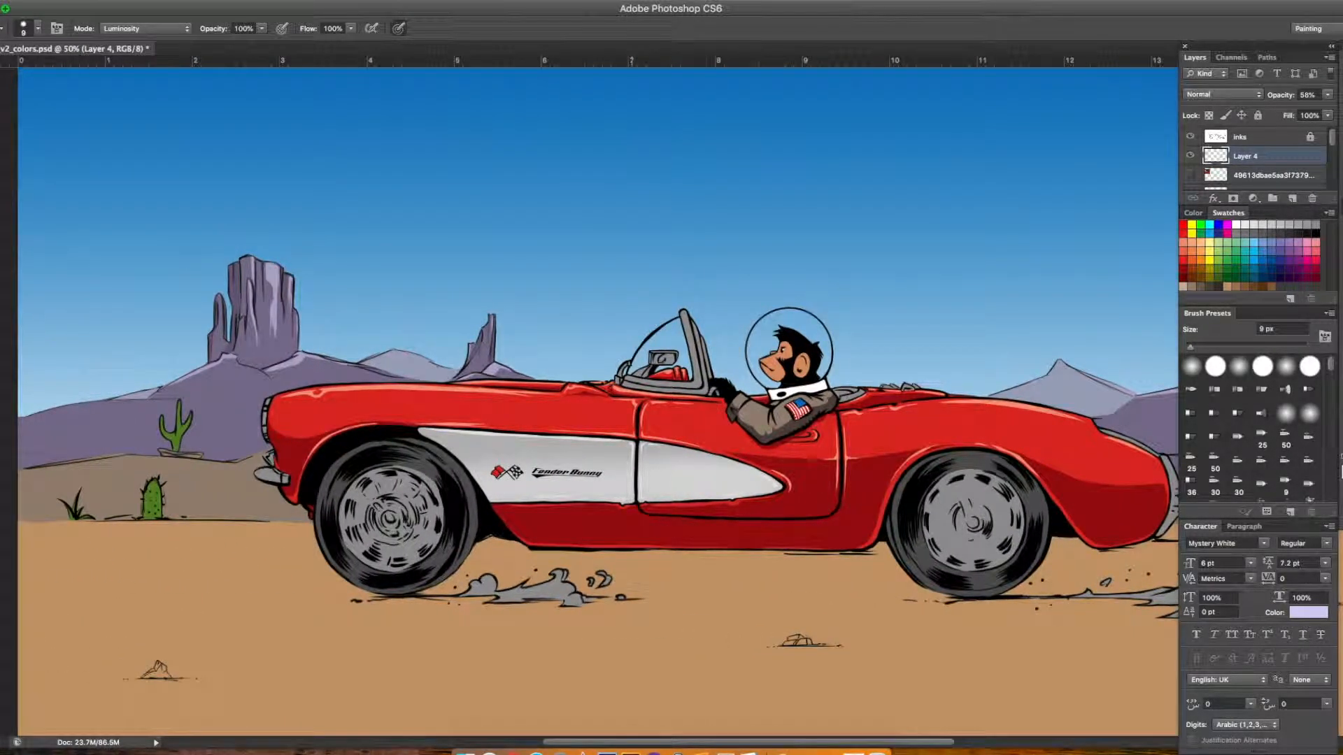
pyautogui.scroll(2, 631, 396)
pyautogui.hscroll(-2, 631, 396)
pyautogui.scroll(-3, 632, 396)
pyautogui.hscroll(4, 631, 395)
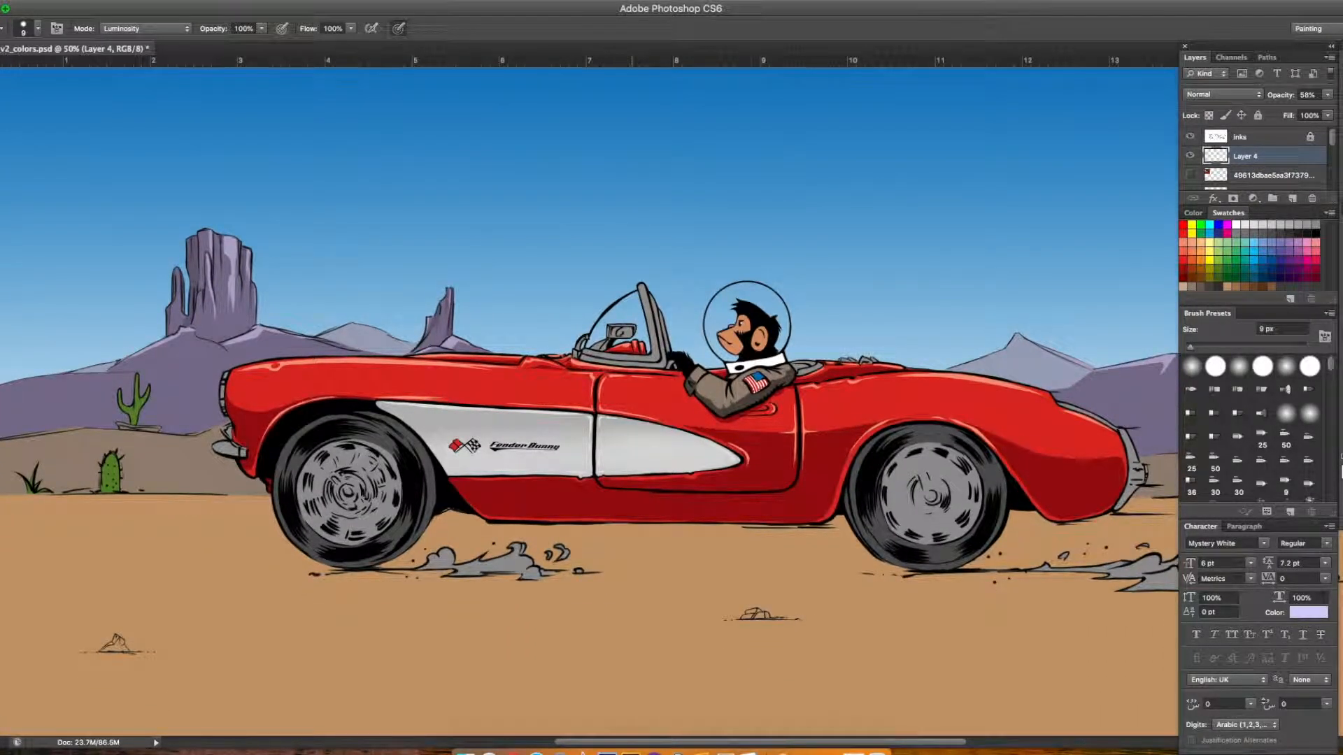
# Select all the mountain and butte areas from Layer 1 with the Magic Wand
pyautogui.press('w')
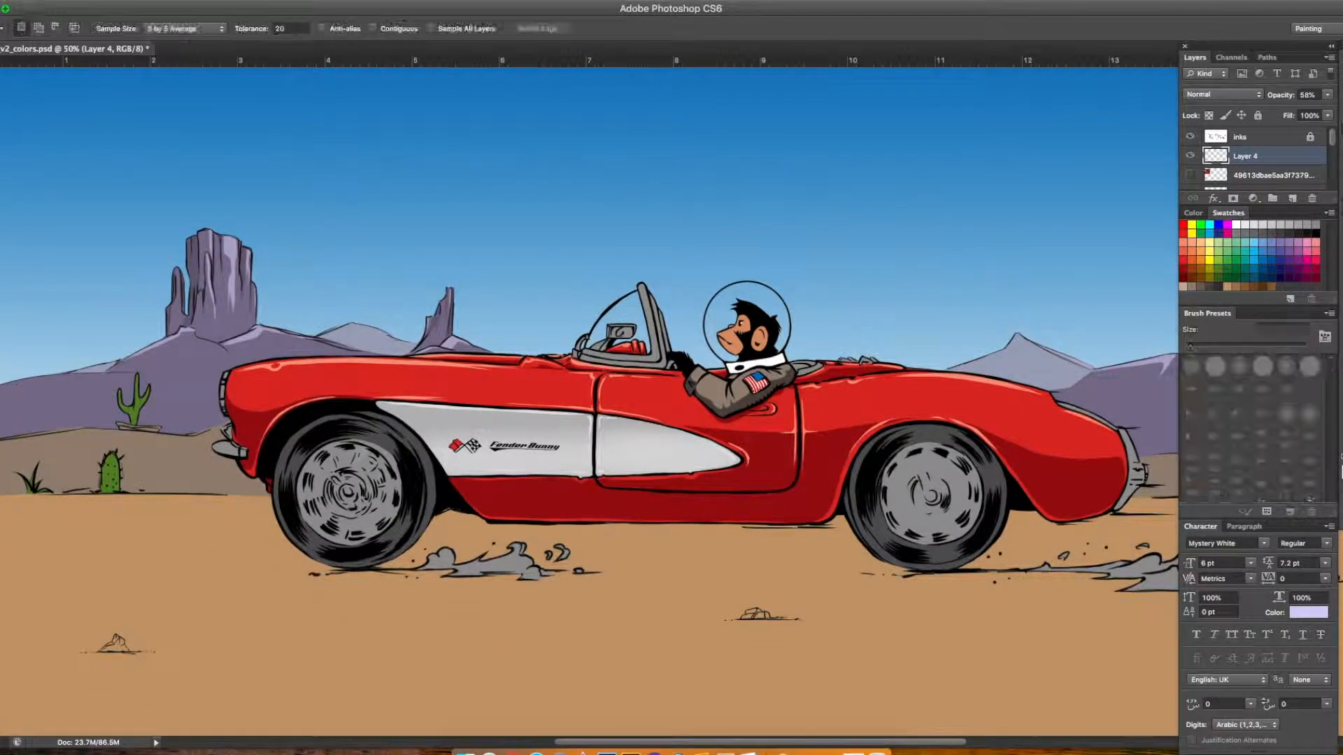
pyautogui.scroll(-10, 1255, 157)
pyautogui.click(1259, 181)
pyautogui.click(1097, 392)
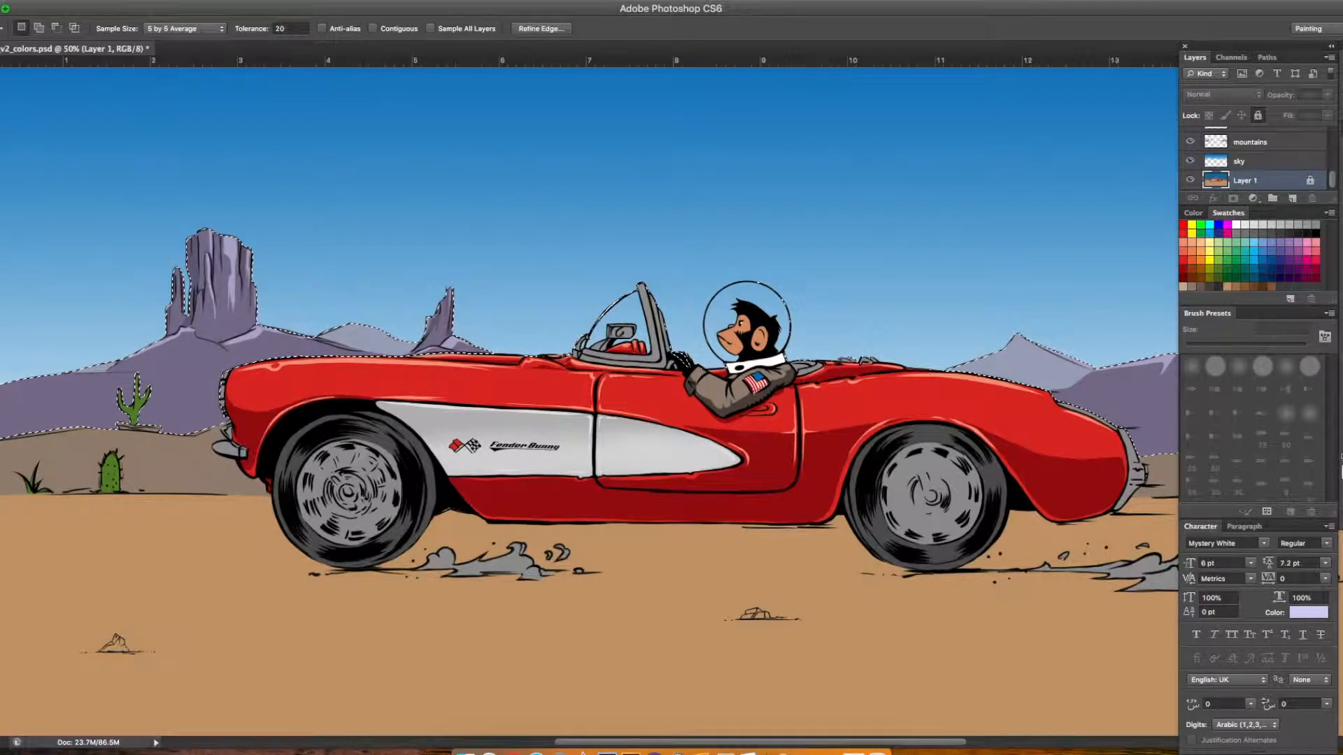
# Swap the foreground and background colours and set the active colour to light blue a8dcfe
pyautogui.press('x')
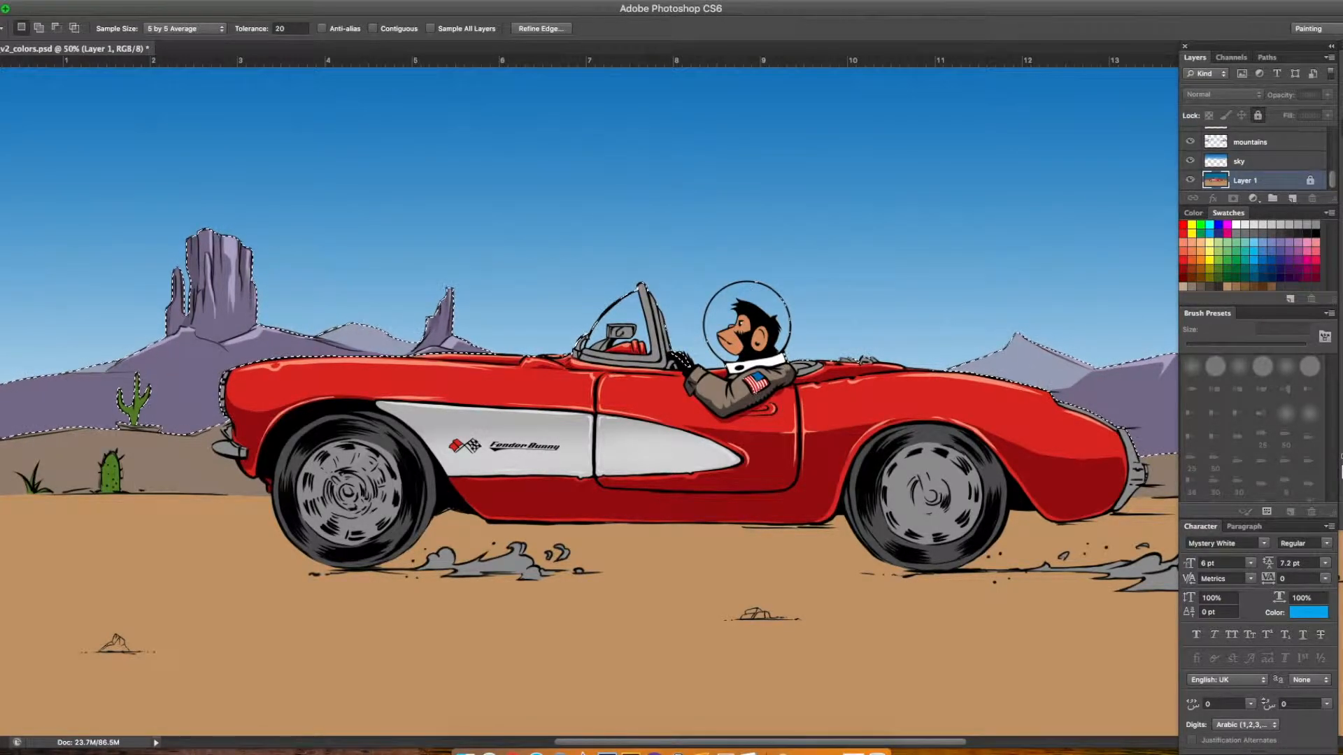
pyautogui.click(1307, 612)
pyautogui.click(311, 307)
pyautogui.click(458, 381)
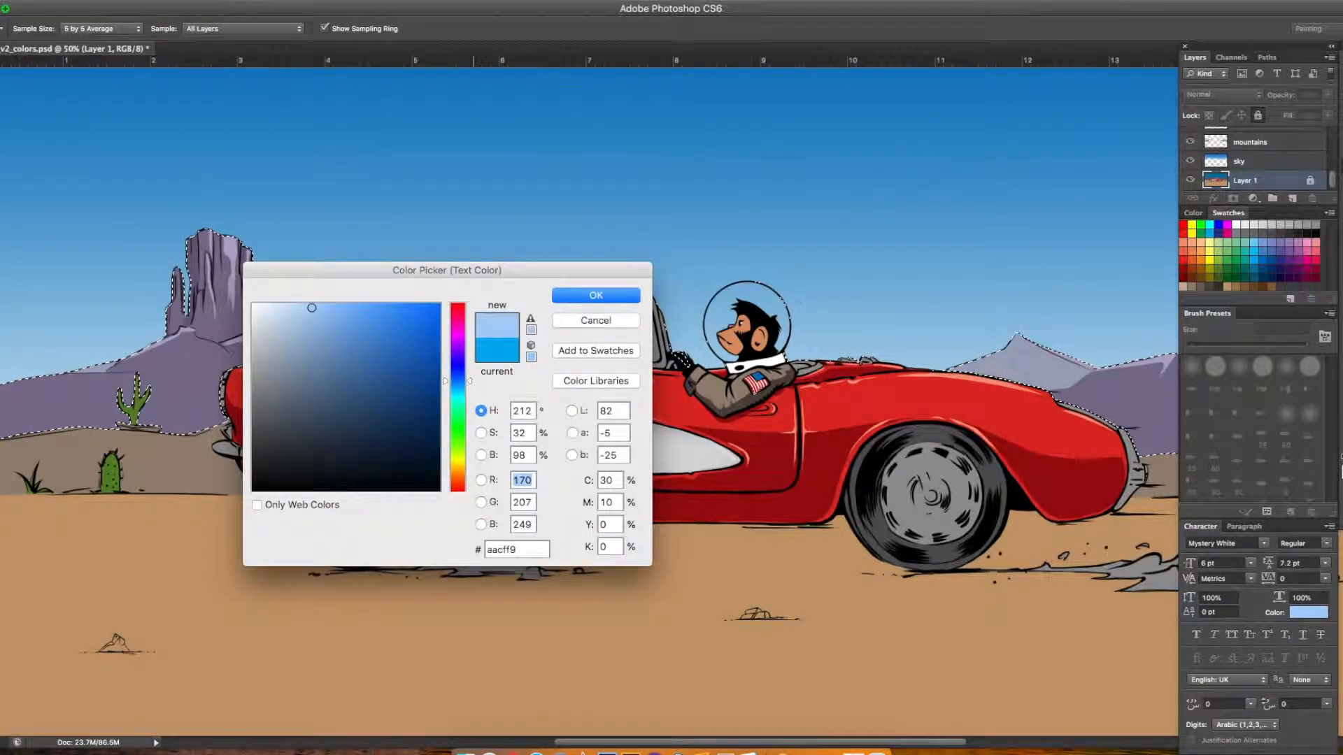
pyautogui.moveTo(458, 380); pyautogui.dragTo(458, 371)
pyautogui.click(287, 311)
pyautogui.click(286, 326)
pyautogui.click(458, 366)
pyautogui.click(458, 371)
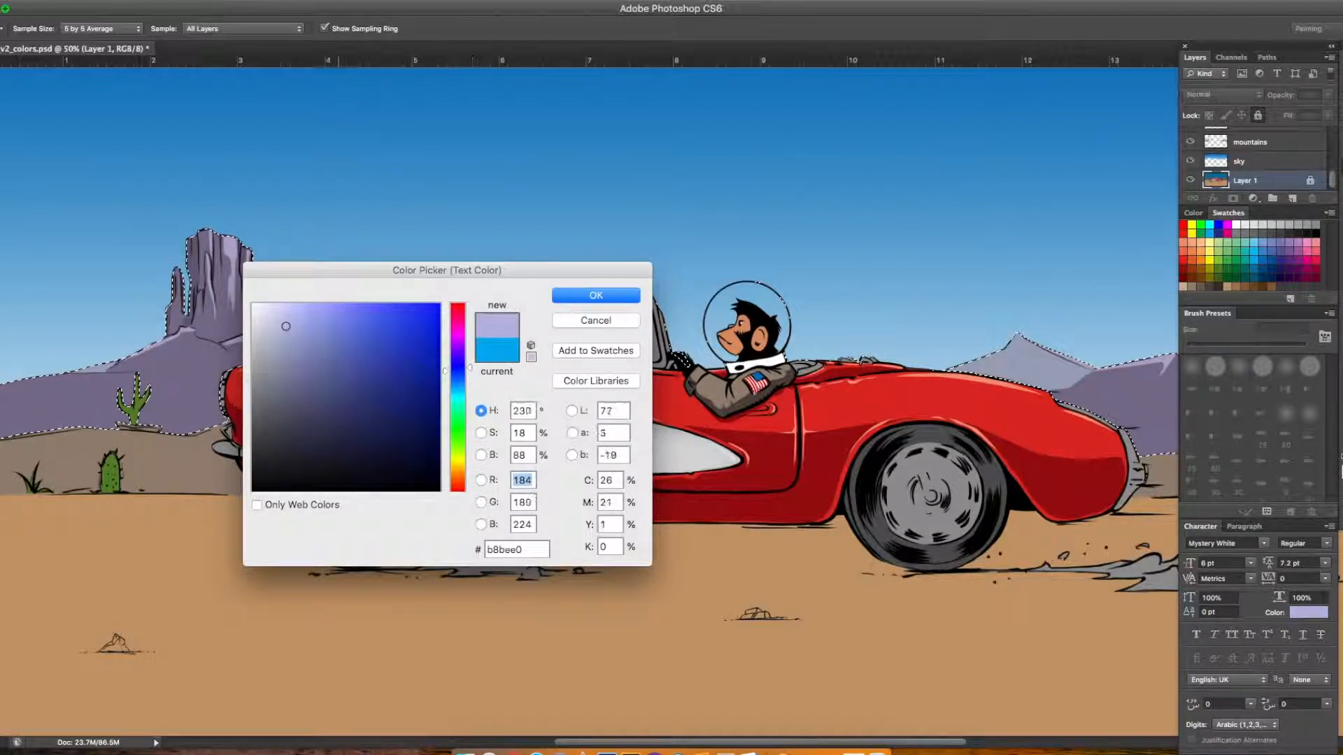
pyautogui.click(458, 388)
pyautogui.click(304, 304)
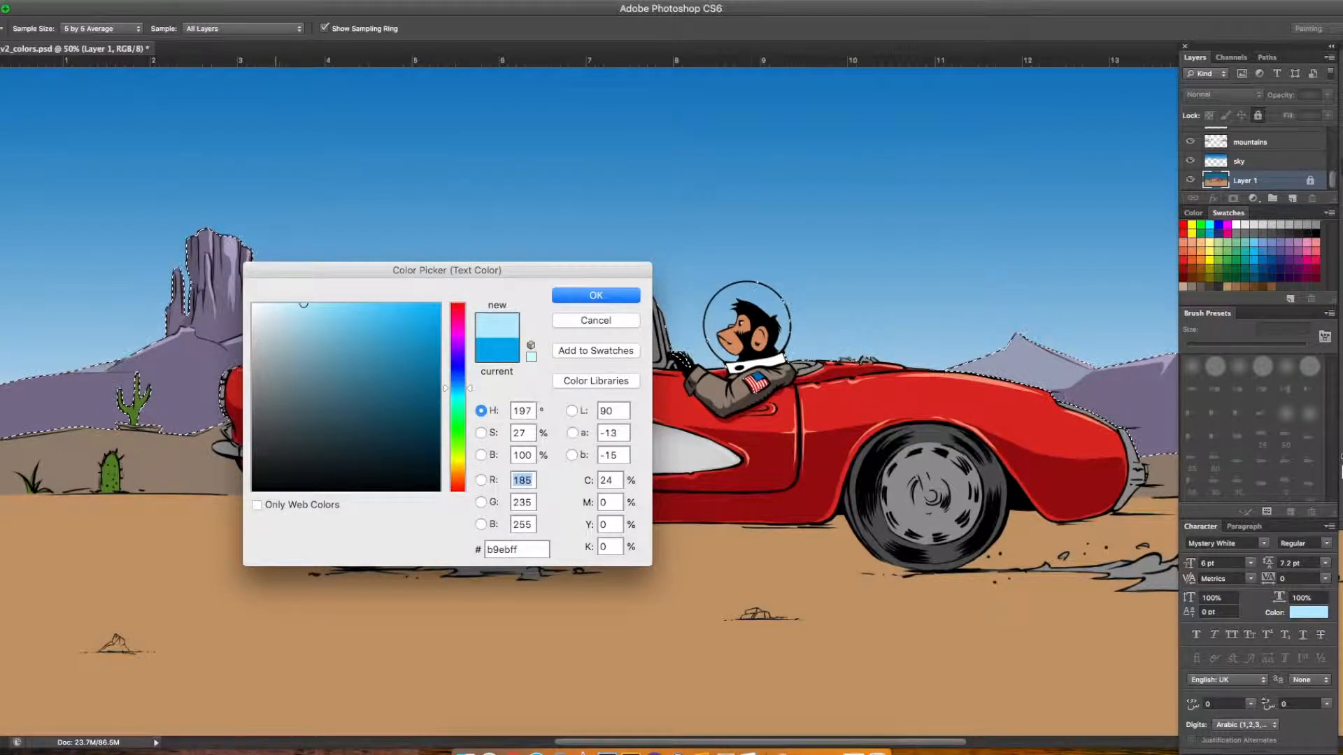
pyautogui.click(458, 385)
pyautogui.click(316, 304)
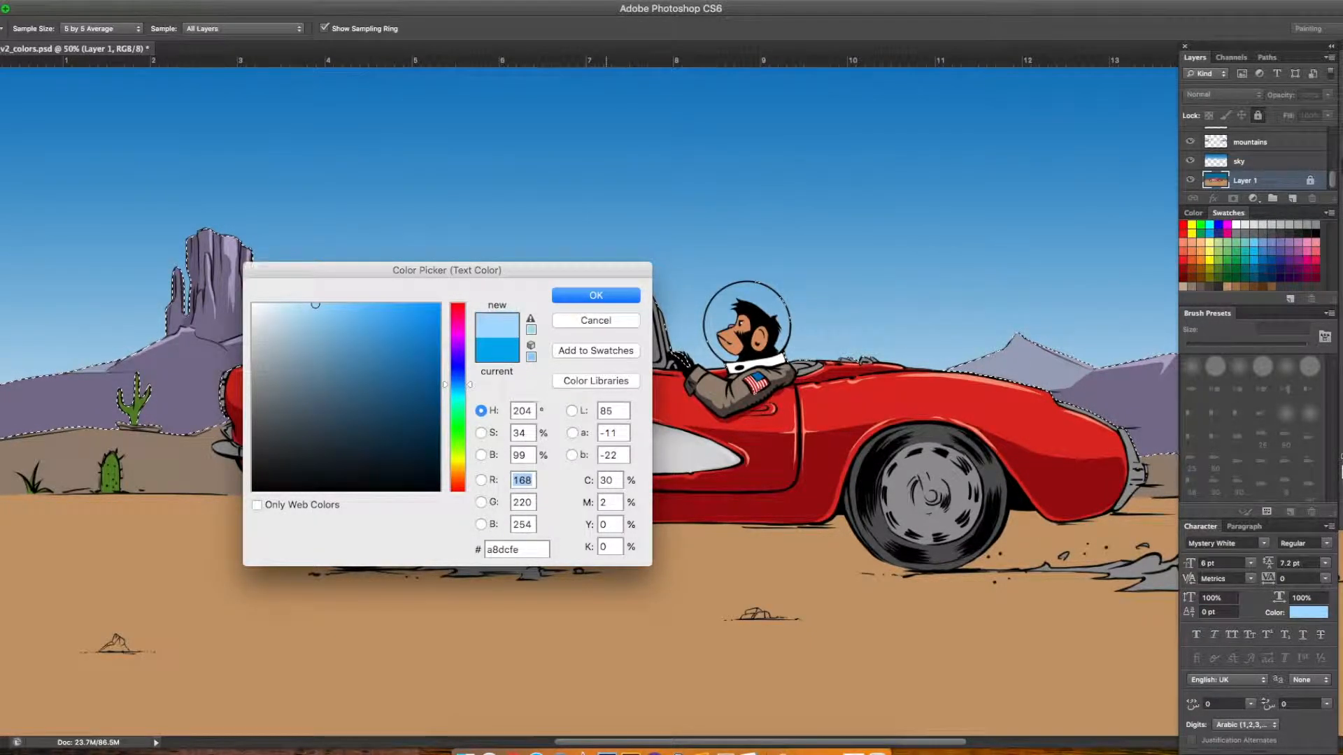
pyautogui.press('Return')
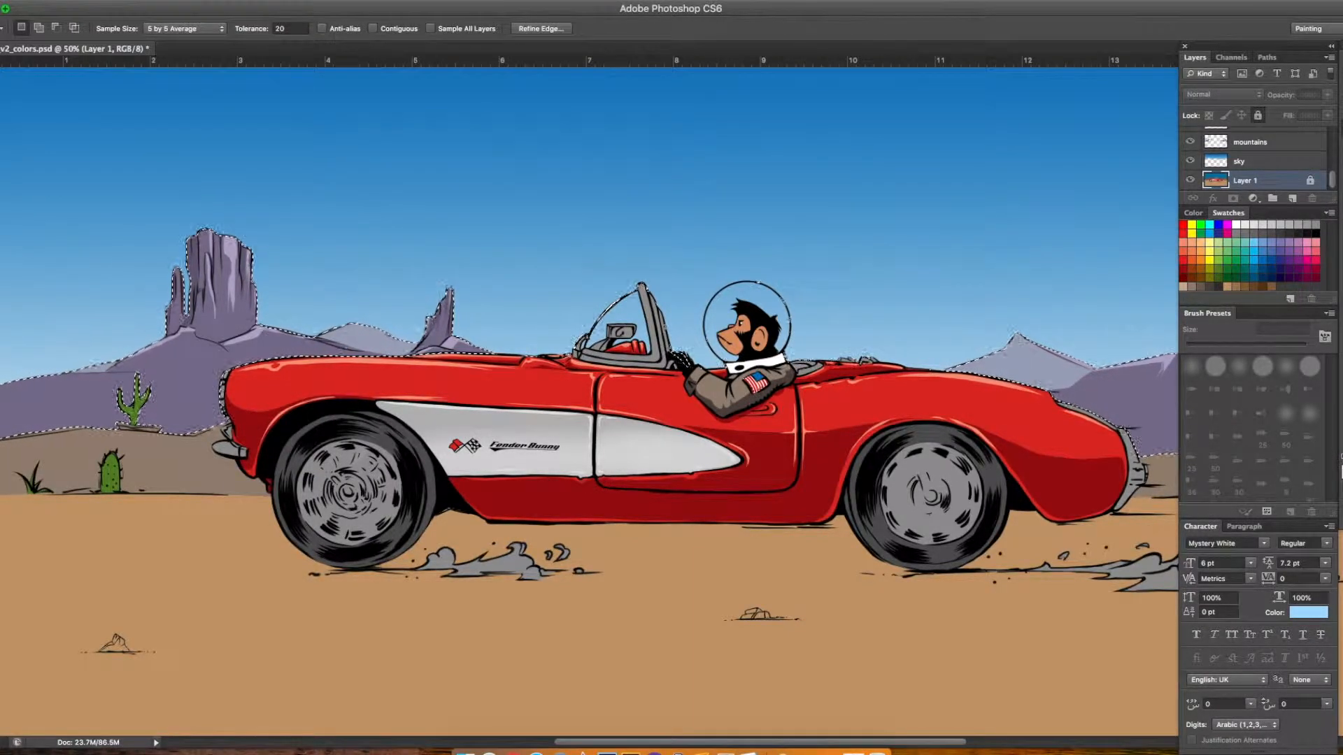
# Swap the colours again and set the foreground colour to a bright medium blue
pyautogui.press('x')
pyautogui.click(346, 304)
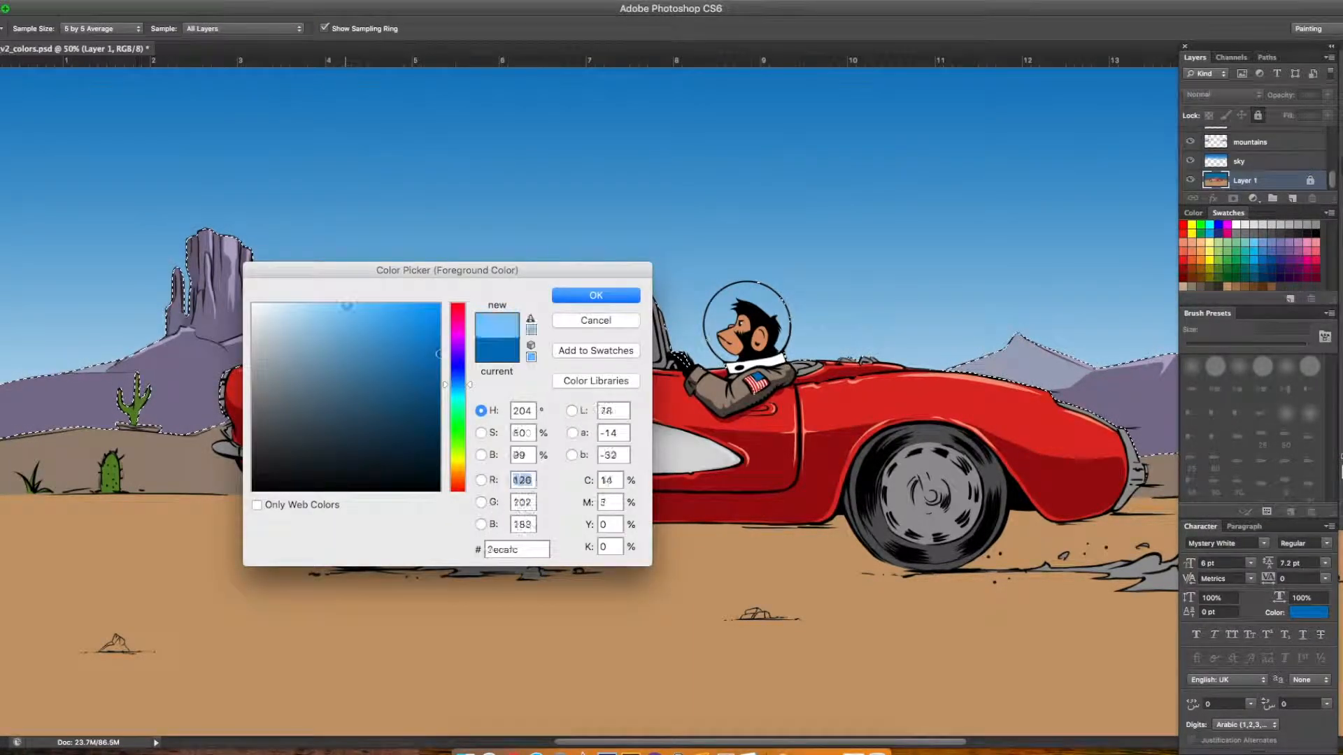
pyautogui.click(596, 295)
pyautogui.click(361, 325)
pyautogui.click(382, 348)
pyautogui.click(402, 315)
pyautogui.press('Return')
# Switch to the Gradient tool and add a new layer between the inks layer and Layer 4
pyautogui.press('g')
pyautogui.scroll(3, 1258, 157)
pyautogui.click(1284, 137)
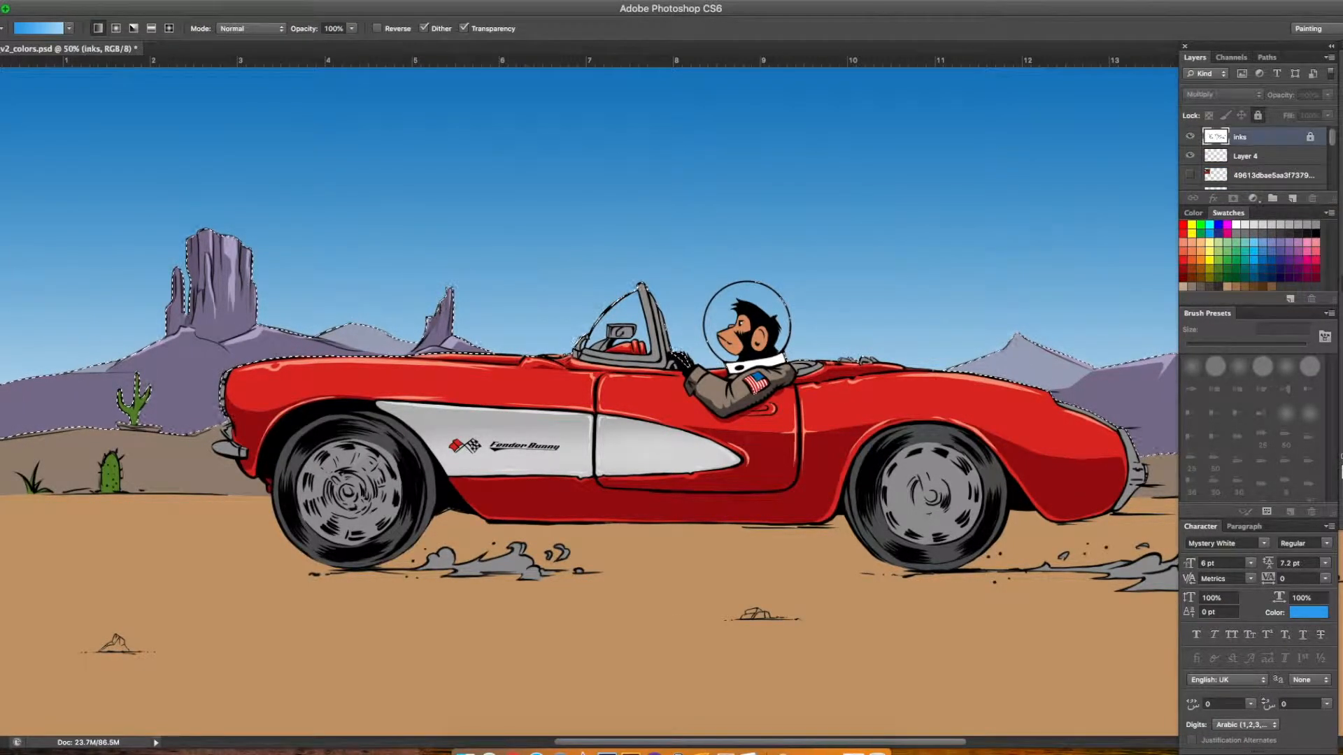
pyautogui.moveTo(1284, 144); pyautogui.dragTo(1274, 168)
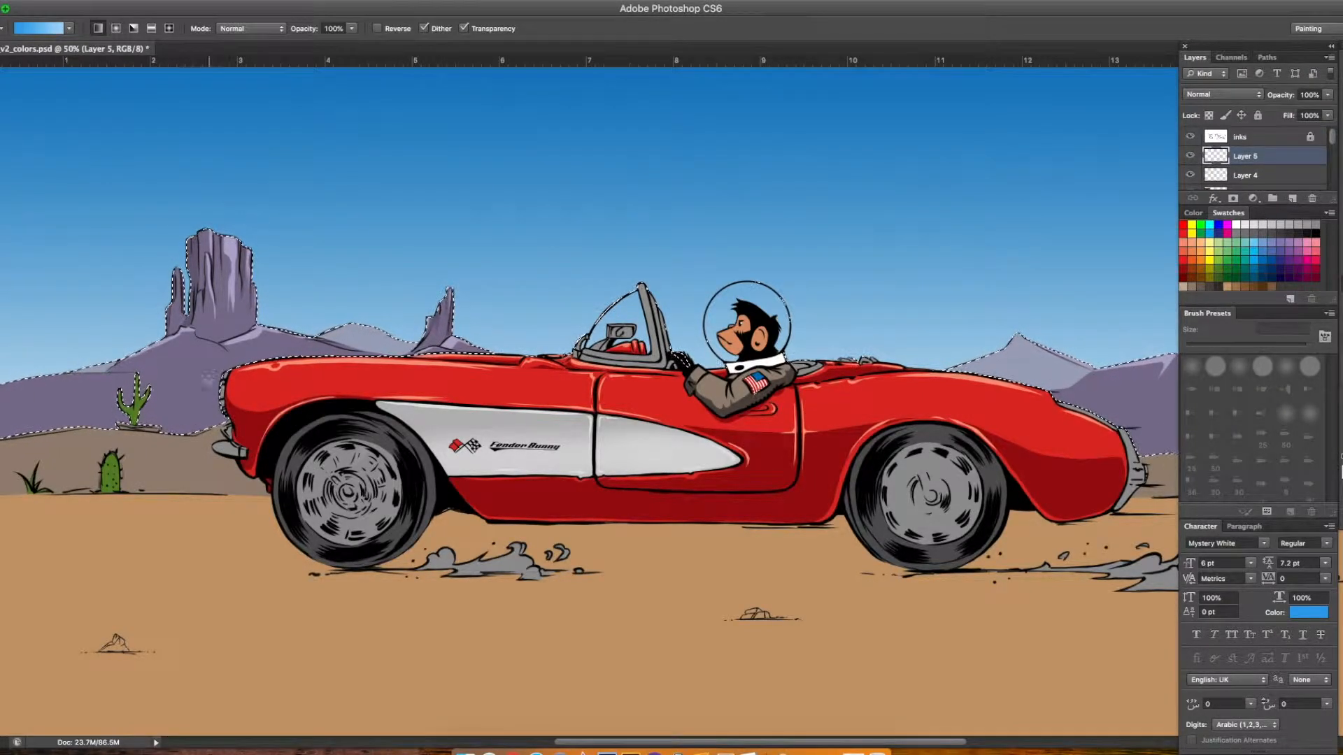
# Fill the selected mountains with a vertical gradient from medium blue at the base to light blue at the peaks
pyautogui.moveTo(192, 448); pyautogui.dragTo(196, 238)
pyautogui.moveTo(200, 480); pyautogui.dragTo(202, 235)
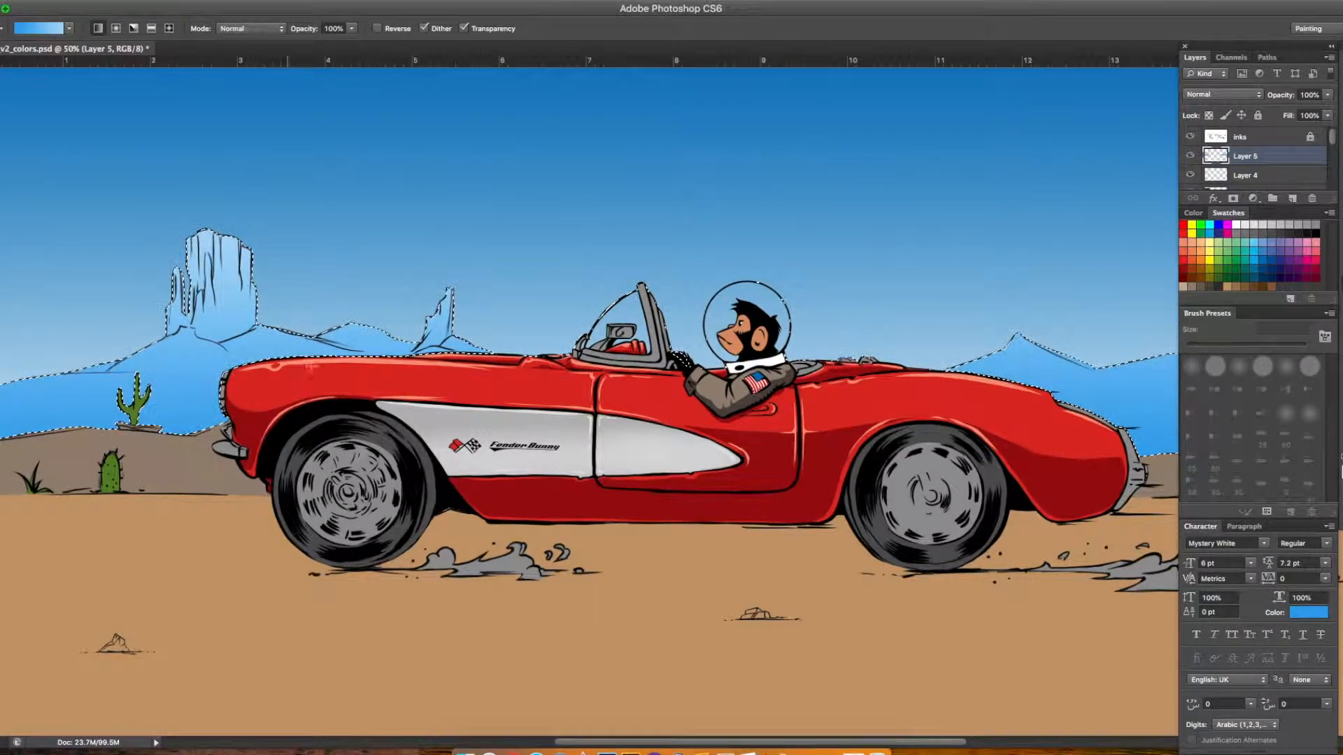
pyautogui.hotkey('ctrl', '-')
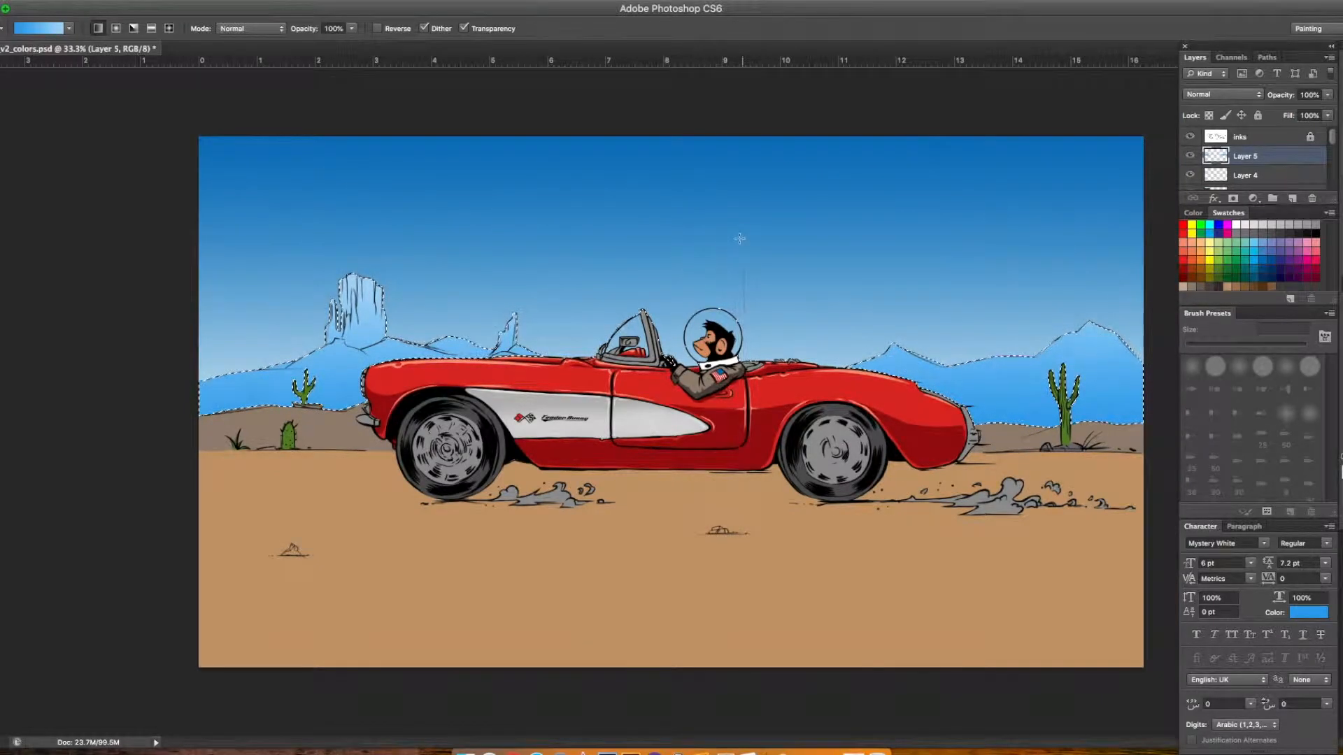
pyautogui.moveTo(679, 504); pyautogui.dragTo(665, 279)
pyautogui.moveTo(678, 531); pyautogui.dragTo(665, 273)
pyautogui.moveTo(680, 558); pyautogui.dragTo(665, 266)
pyautogui.moveTo(657, 470); pyautogui.dragTo(657, 300)
pyautogui.moveTo(674, 434); pyautogui.dragTo(668, 308)
pyautogui.moveTo(654, 464); pyautogui.dragTo(654, 303)
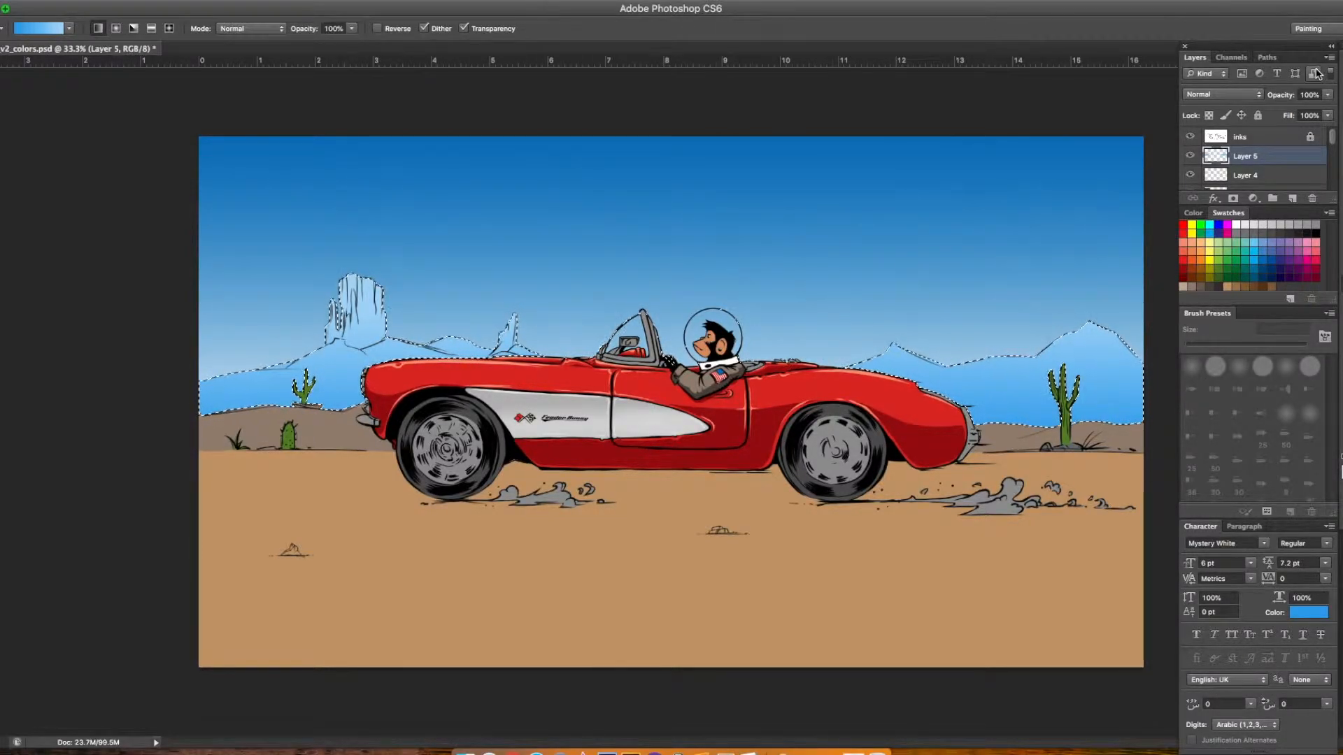
# Lower the gradient layer's fill to 17% and move the layer above the inks layer
pyautogui.click(1328, 115)
pyautogui.moveTo(1334, 134); pyautogui.dragTo(1273, 132)
pyautogui.doubleClick(1271, 156)
pyautogui.click(995, 147)
pyautogui.moveTo(1285, 126); pyautogui.dragTo(1274, 139)
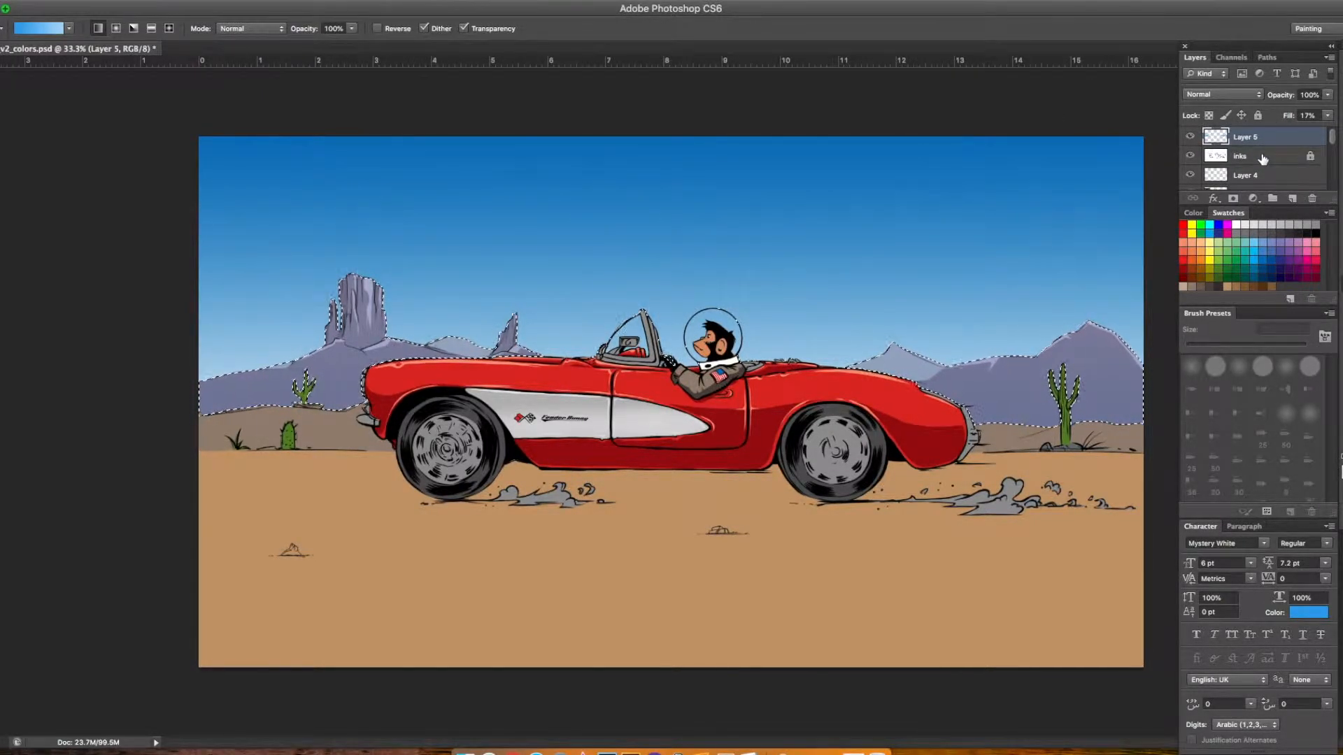
# Set the gradient layer's fill to 48% and its opacity to 55%, and deselect the mountains
pyautogui.press('super+plus')
pyautogui.click(1326, 116)
pyautogui.moveTo(1270, 130); pyautogui.dragTo(1282, 137)
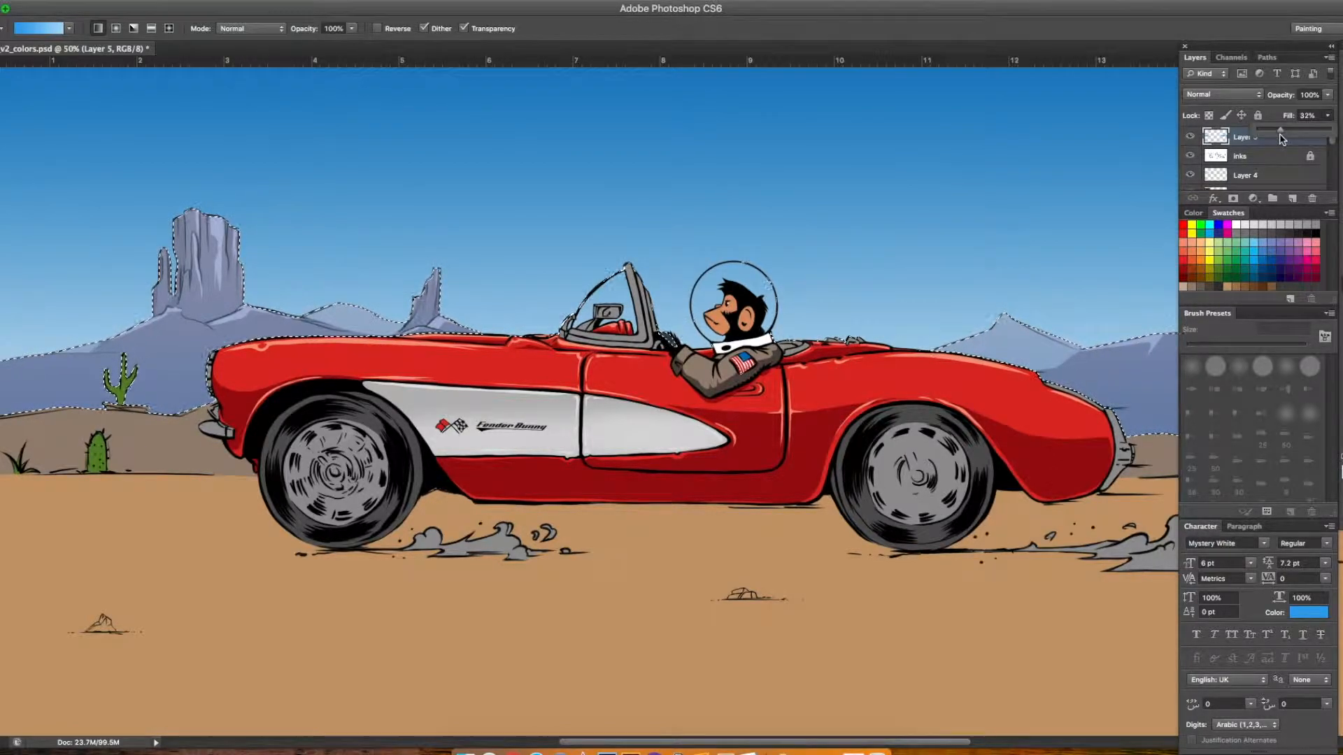
pyautogui.moveTo(1327, 97); pyautogui.dragTo(1305, 114)
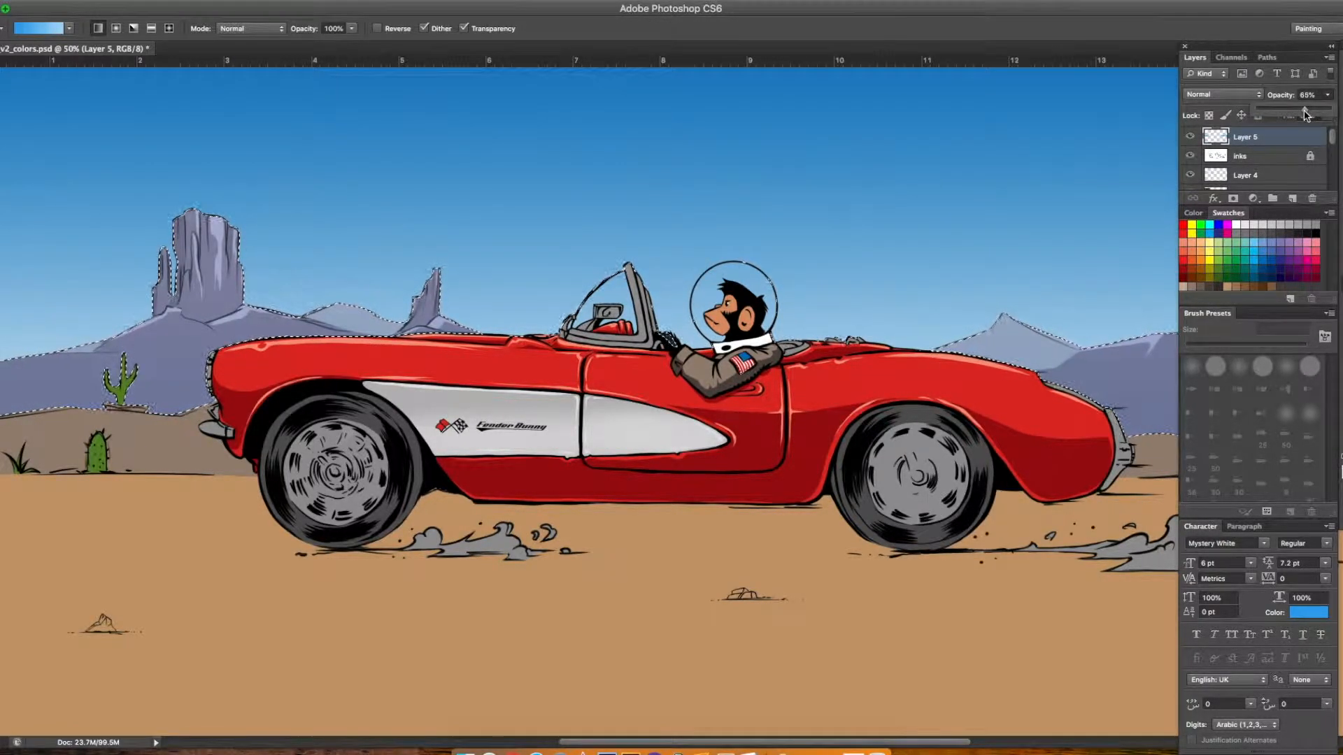
pyautogui.click(1327, 116)
pyautogui.moveTo(1282, 136); pyautogui.dragTo(1294, 137)
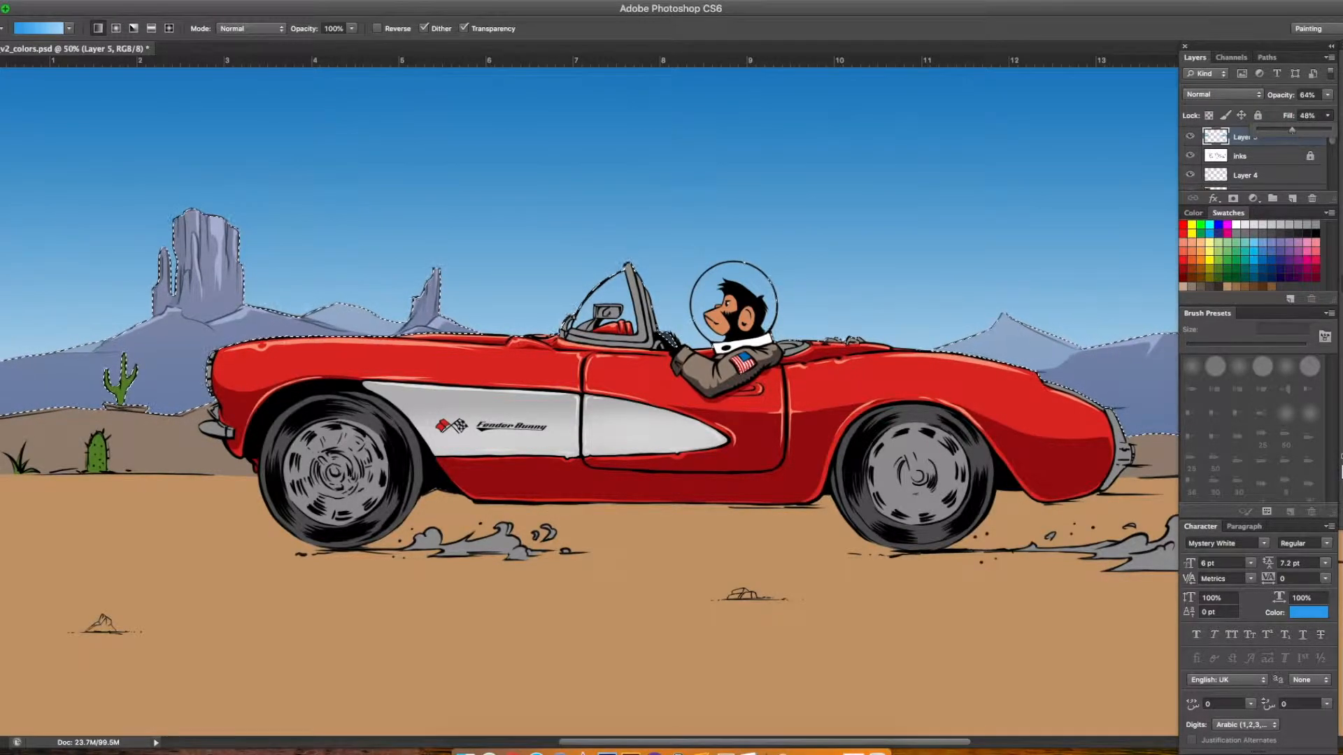
pyautogui.click(1329, 96)
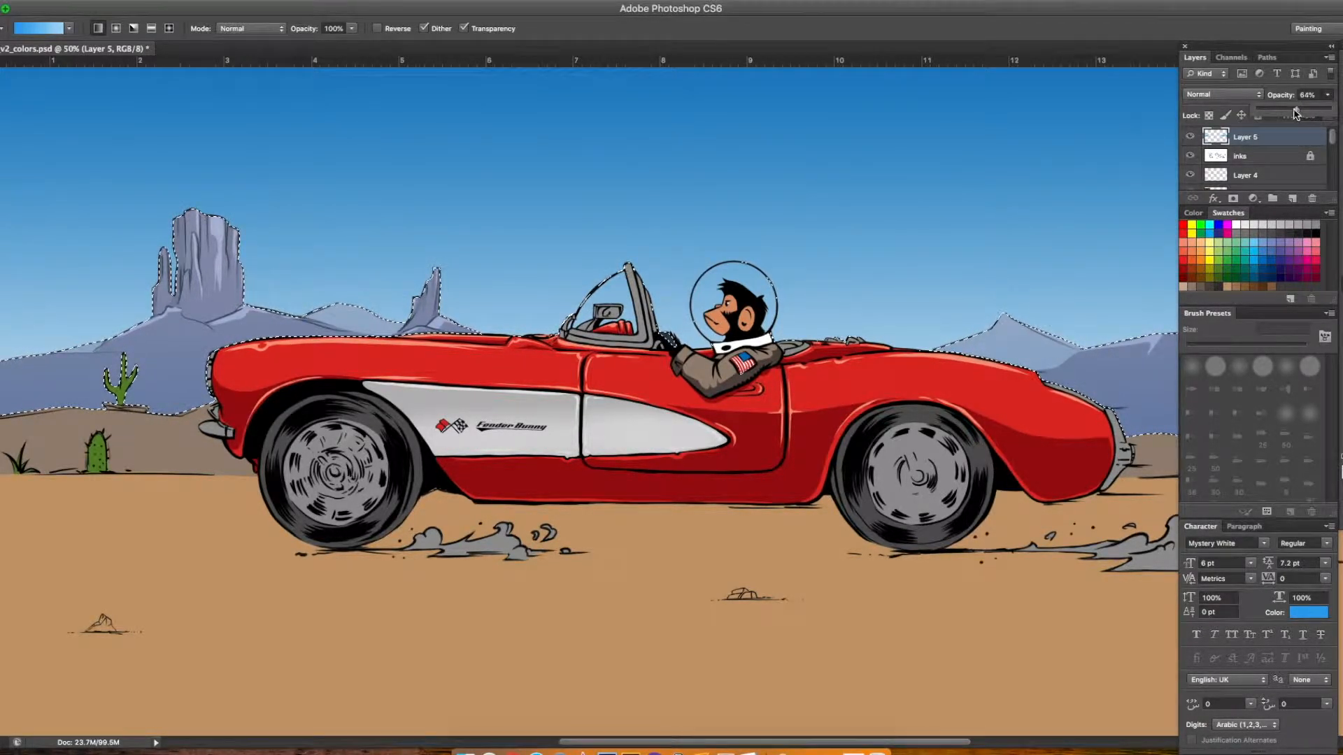
pyautogui.moveTo(1292, 116); pyautogui.dragTo(1300, 115)
pyautogui.press('m')
pyautogui.press('super+d')
# Examine the blue haze over the full scene and up close on the buttes
pyautogui.press('super+minus')
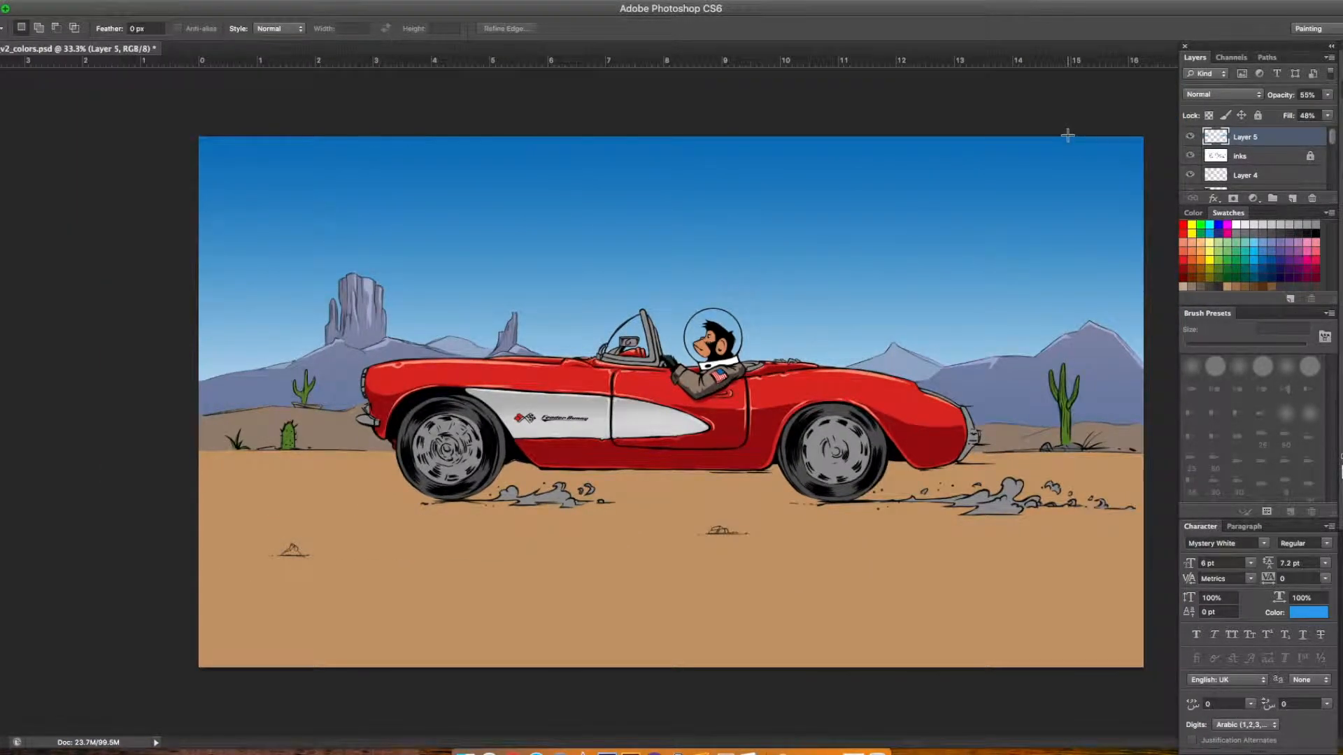
pyautogui.press('super+plus')
pyautogui.hscroll(-6, 1067, 135)
pyautogui.press('super+plus')
pyautogui.press('super+plus')
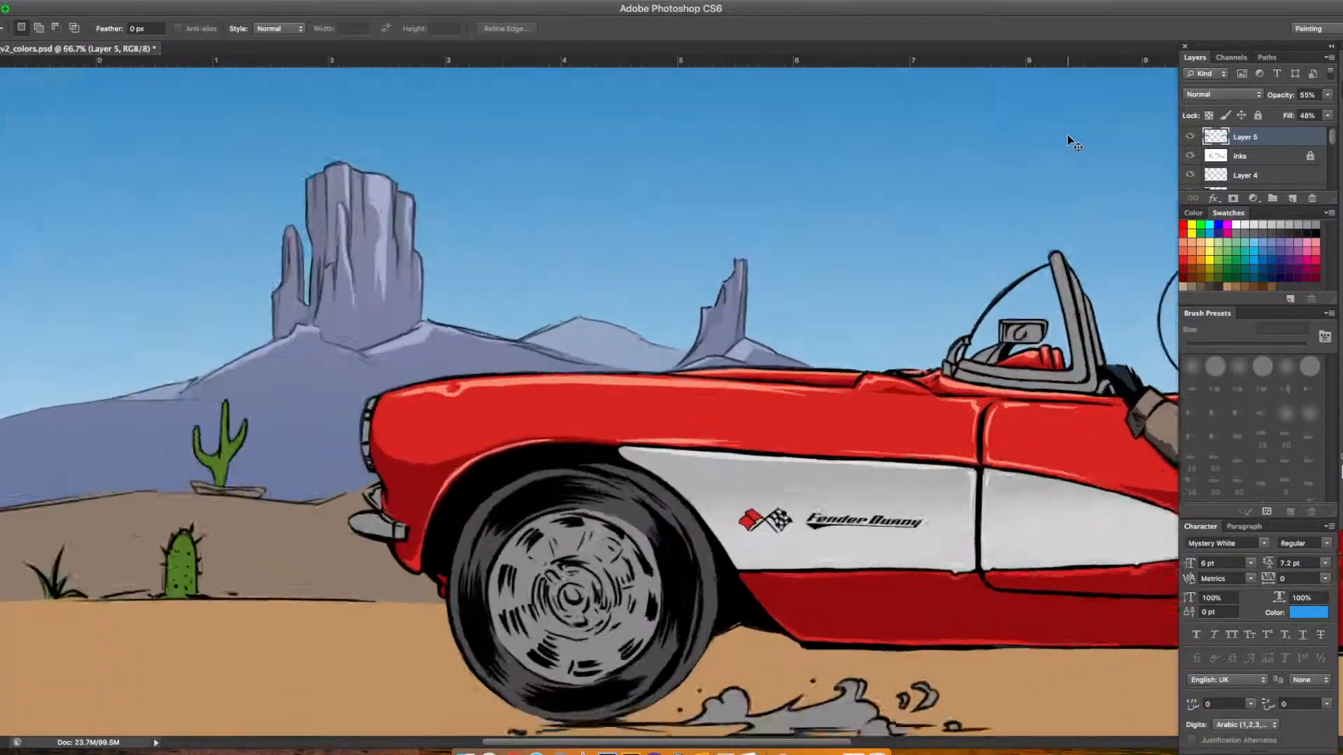
pyautogui.press('super+plus')
pyautogui.hscroll(7, 1067, 135)
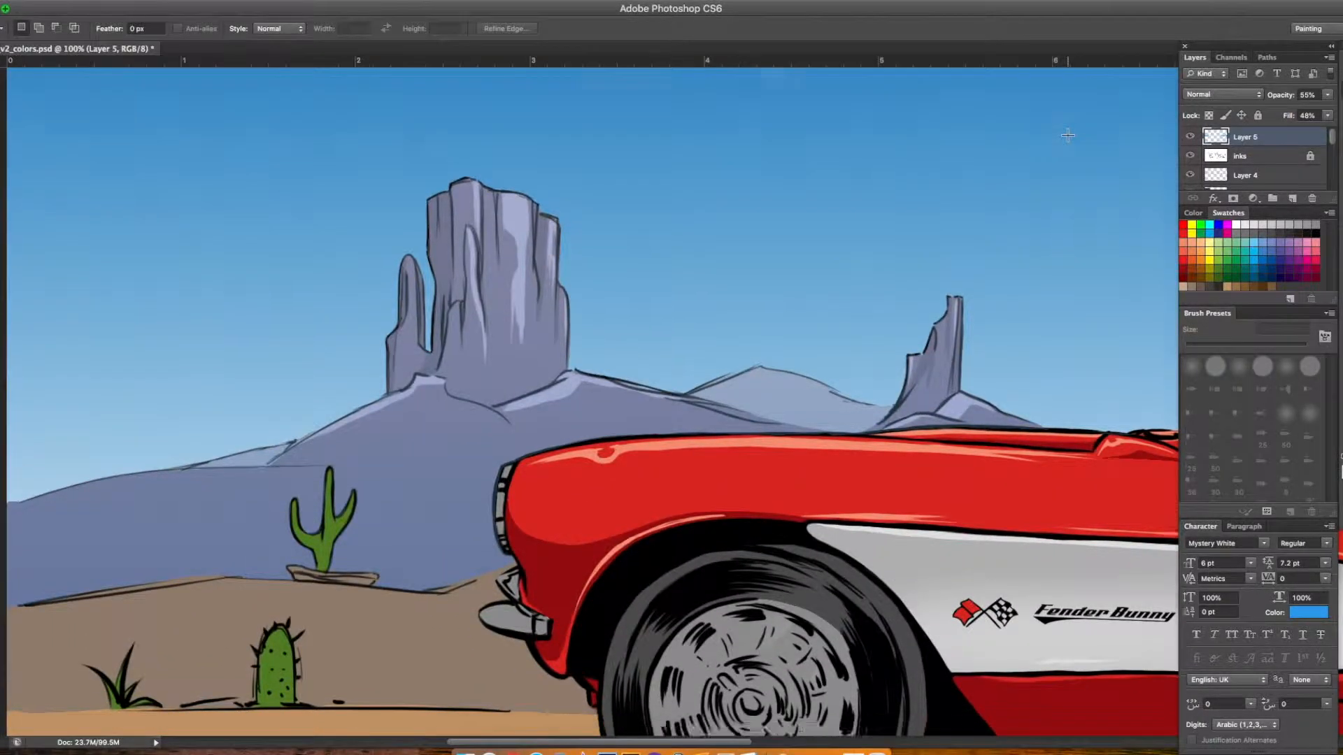
# Undo the blue gradient fill on Layer 5, stepping back to the active mountain selection
pyautogui.press('super+minus')
pyautogui.hscroll(6, 1067, 135)
pyautogui.hscroll(-8, 1067, 135)
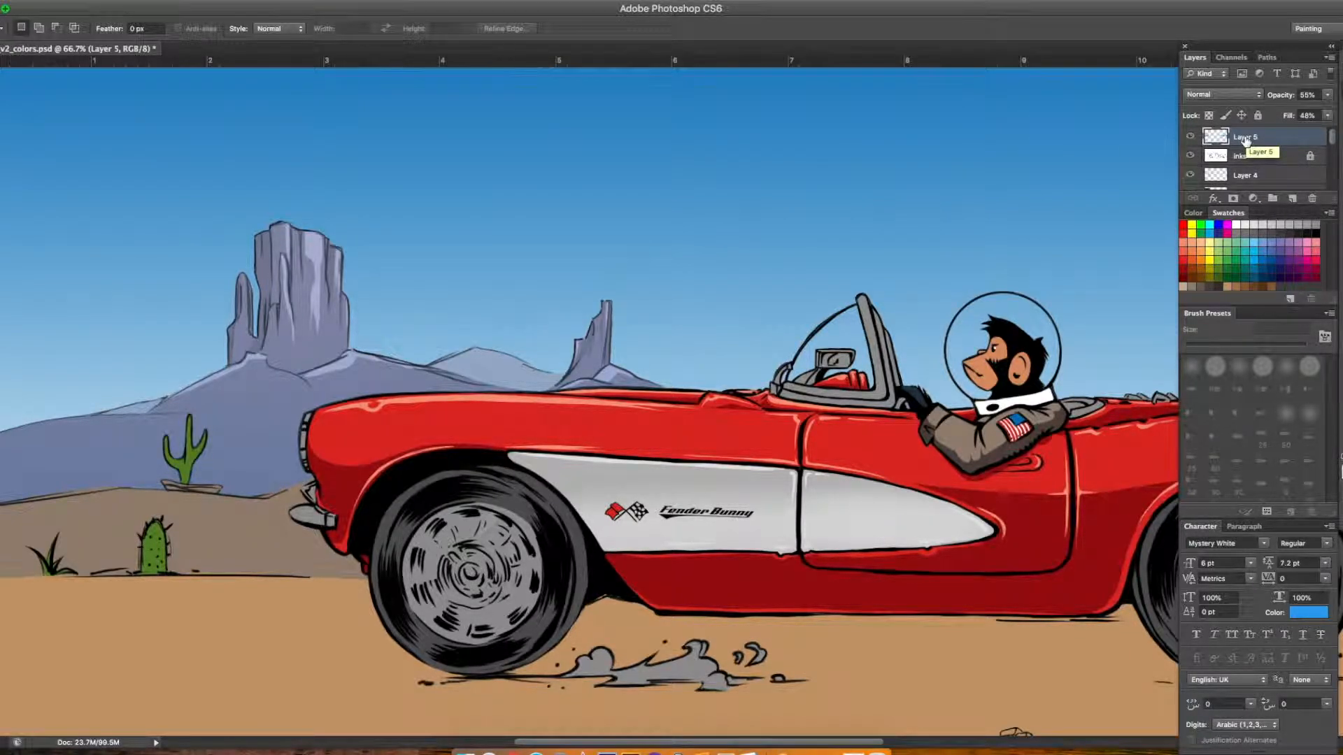
pyautogui.press('super+alt+z')
pyautogui.press('super+alt+z')
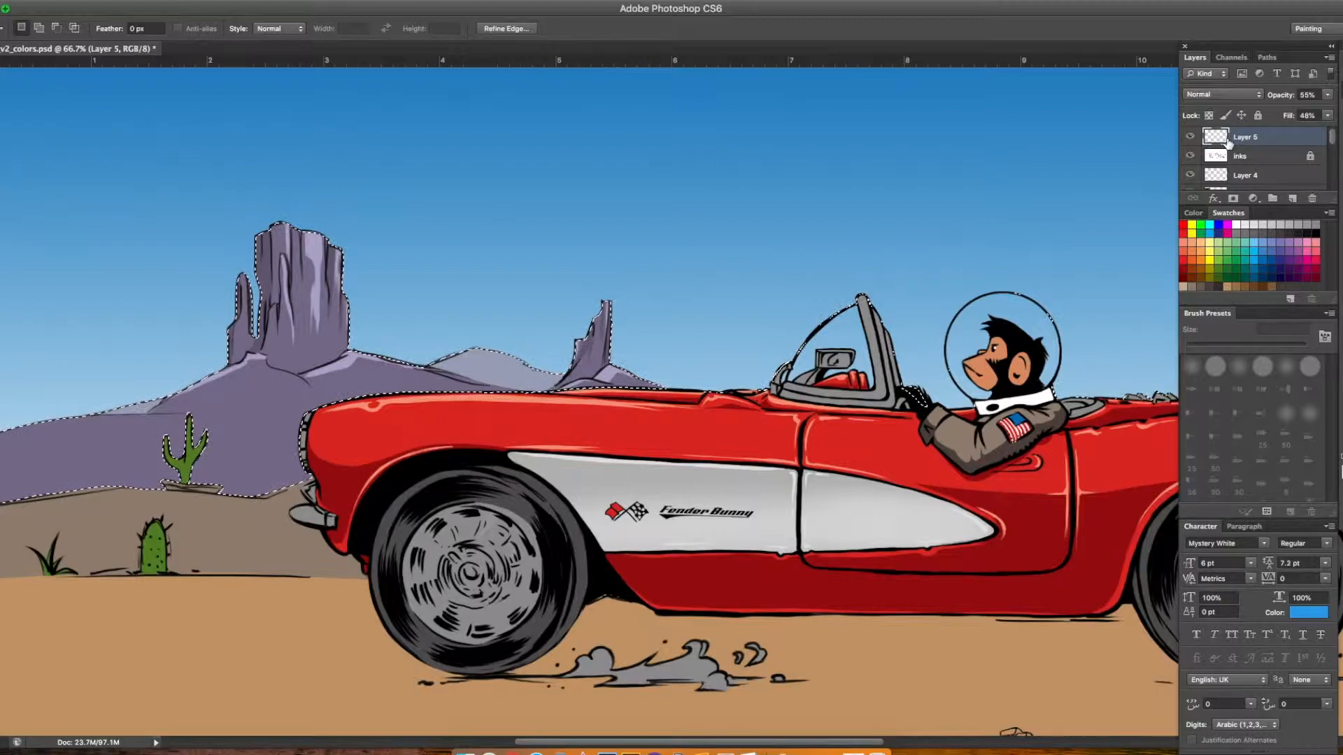
pyautogui.hscroll(-3, 1029, 253)
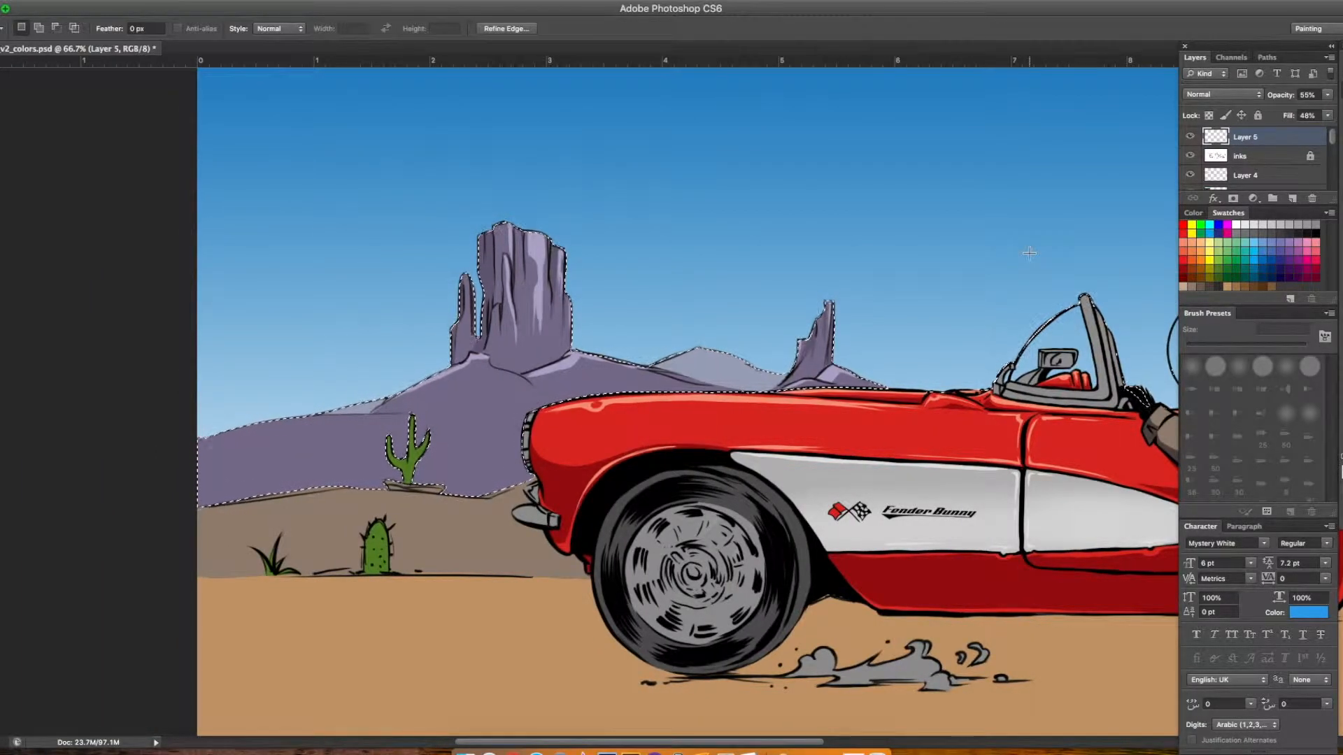
# Extend the mountain selection with the Lasso slightly beyond the outlines of the front hills and buttes, keeping the car's hood excluded
pyautogui.hscroll(-1, 1028, 253)
pyautogui.scroll(1, 1029, 253)
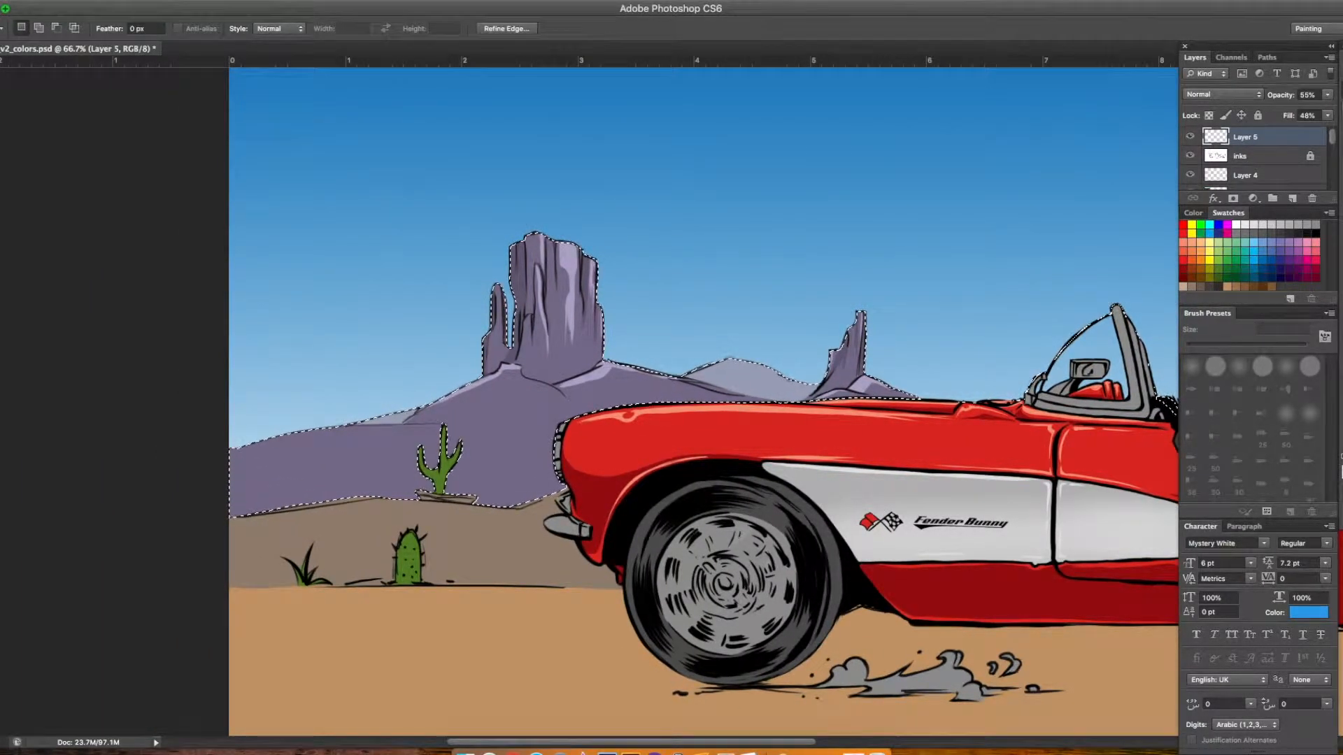
pyautogui.press('l')
pyautogui.moveTo(230, 441); pyautogui.dragTo(345, 419)
pyautogui.moveTo(476, 361)
pyautogui.mouseDown()
pyautogui.moveTo(511, 239)
pyautogui.moveTo(598, 243)
pyautogui.mouseUp()
pyautogui.moveTo(656, 365)
pyautogui.mouseDown()
pyautogui.moveTo(726, 351)
pyautogui.moveTo(804, 374)
pyautogui.moveTo(851, 309)
pyautogui.moveTo(876, 358)
pyautogui.moveTo(916, 388)
pyautogui.moveTo(832, 382)
pyautogui.mouseUp()
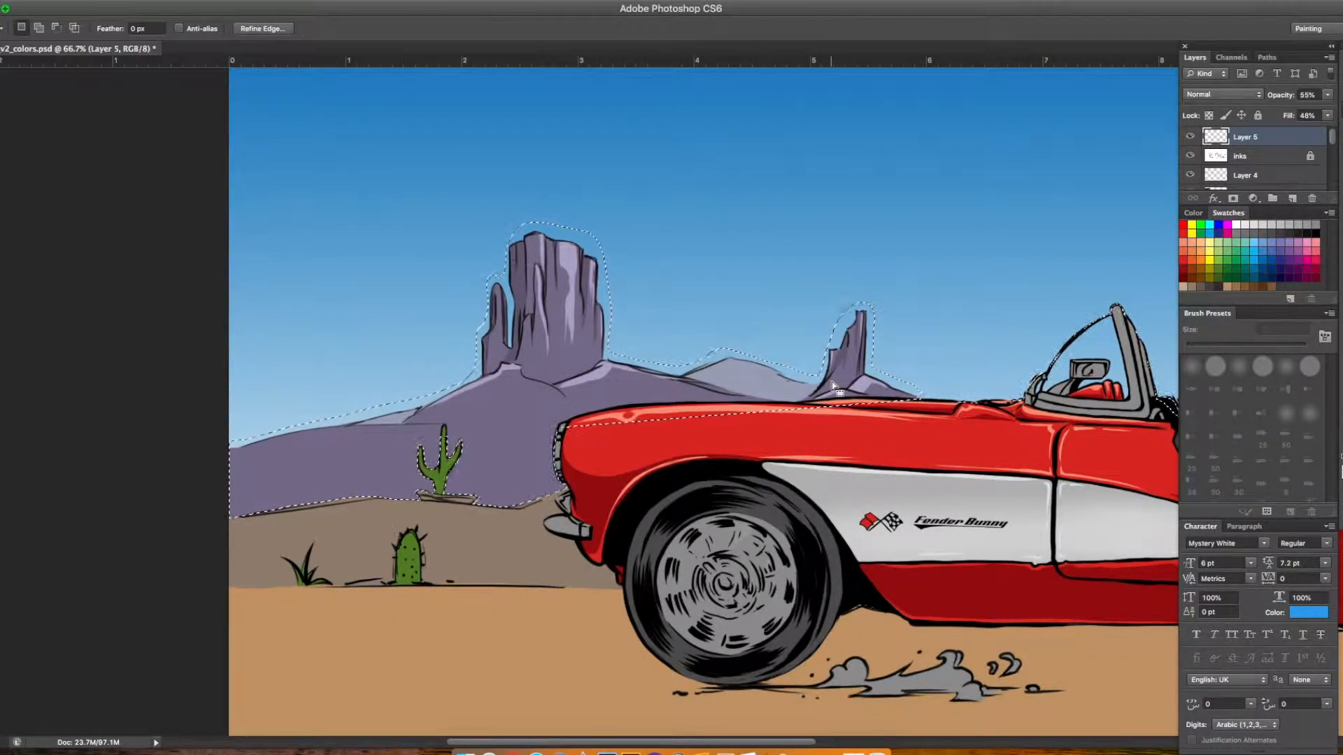
pyautogui.moveTo(913, 417); pyautogui.dragTo(615, 416)
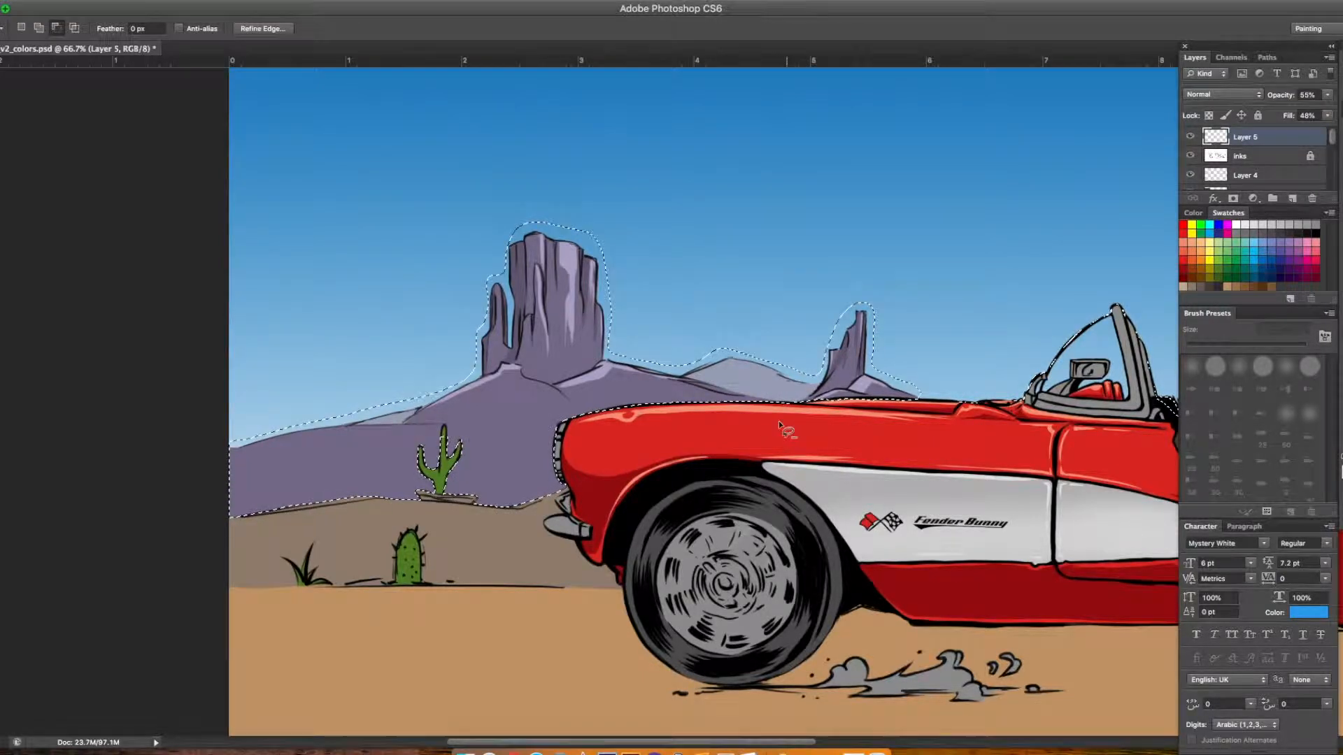
pyautogui.press('shift')
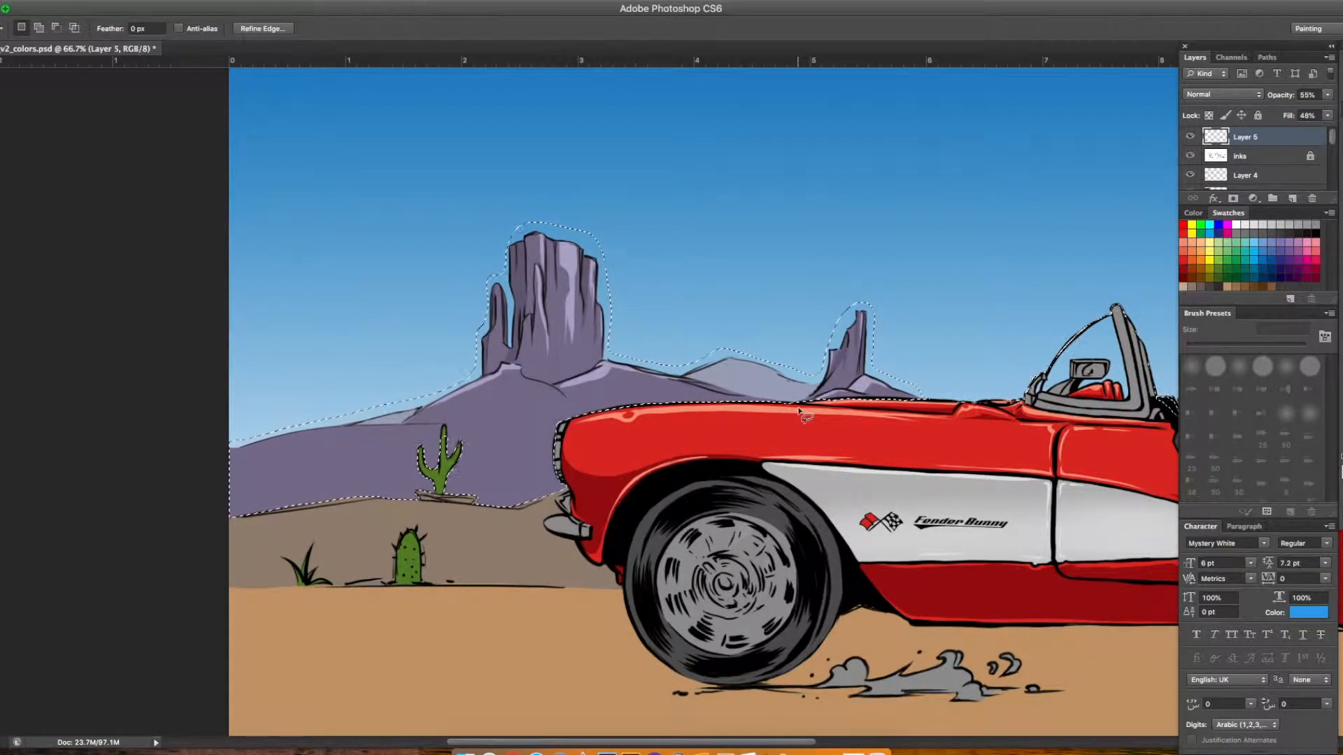
# Extend the selection slightly beyond the outlines of the mountains behind the car's rear, and subtract the car body from it
pyautogui.hscroll(10, 930, 404)
pyautogui.moveTo(943, 435)
pyautogui.mouseDown()
pyautogui.moveTo(629, 453)
pyautogui.moveTo(972, 454)
pyautogui.moveTo(591, 384)
pyautogui.moveTo(927, 458)
pyautogui.mouseUp()
pyautogui.press('super+z')
pyautogui.press('alt')
pyautogui.moveTo(837, 449); pyautogui.dragTo(286, 439)
pyautogui.moveTo(577, 417)
pyautogui.mouseDown()
pyautogui.moveTo(655, 379)
pyautogui.moveTo(793, 407)
pyautogui.moveTo(961, 389)
pyautogui.moveTo(1062, 326)
pyautogui.moveTo(1145, 349)
pyautogui.moveTo(1174, 390)
pyautogui.moveTo(1012, 426)
pyautogui.mouseUp()
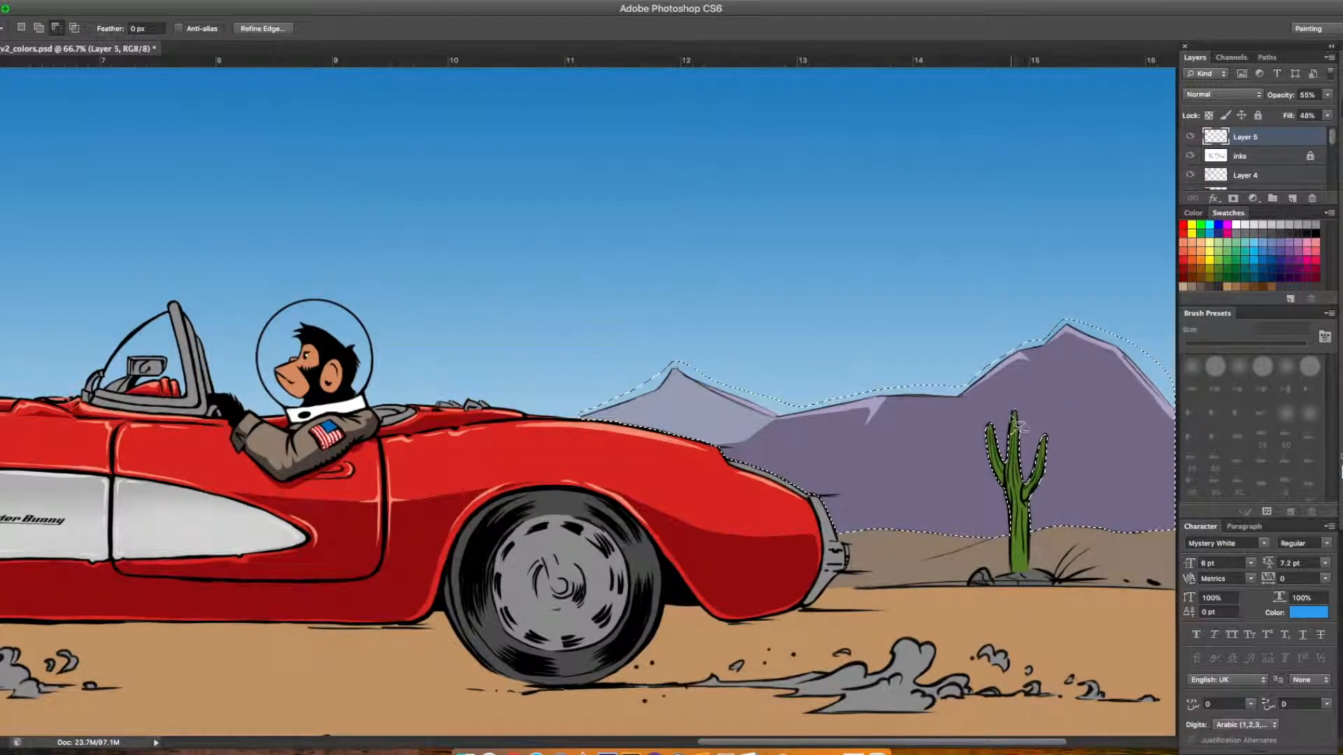
pyautogui.press('super+minus')
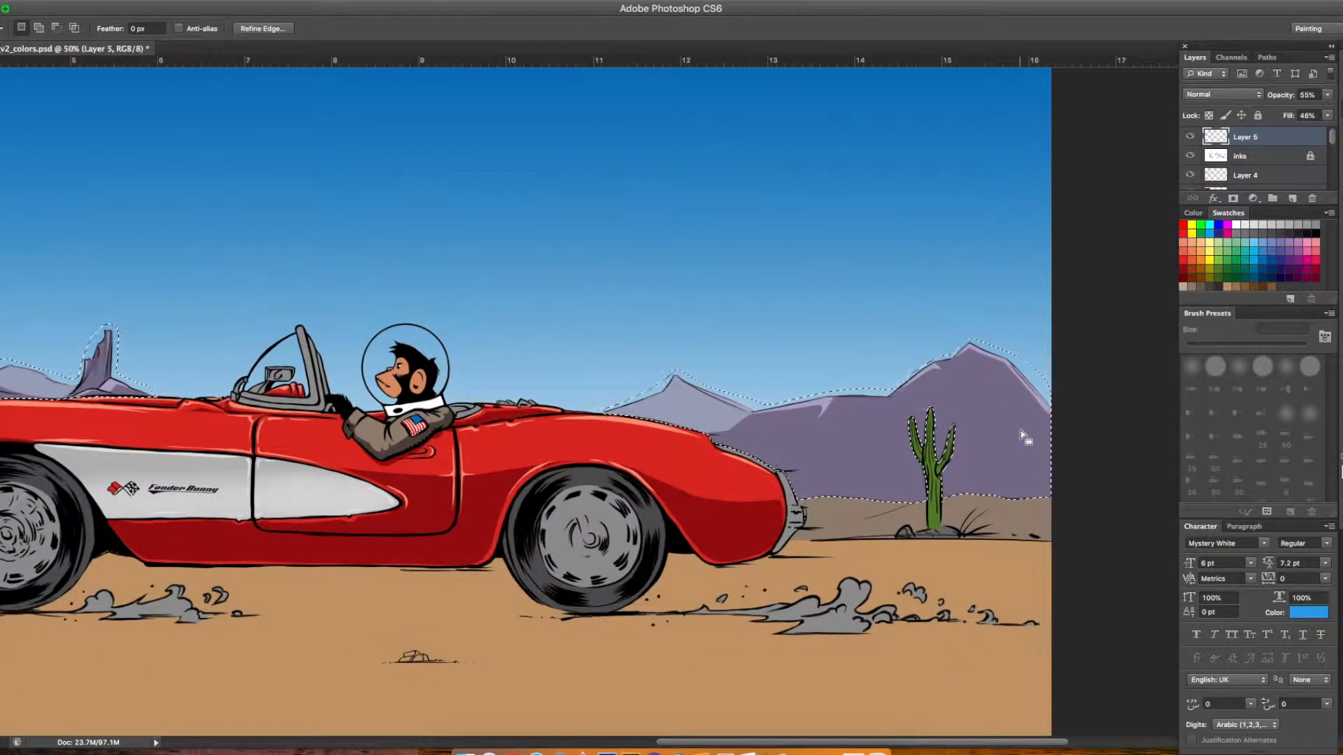
pyautogui.click(1340, 467)
pyautogui.moveTo(468, 384)
pyautogui.mouseDown()
pyautogui.moveTo(468, 428)
pyautogui.moveTo(467, 389)
pyautogui.mouseUp()
pyautogui.click(619, 319)
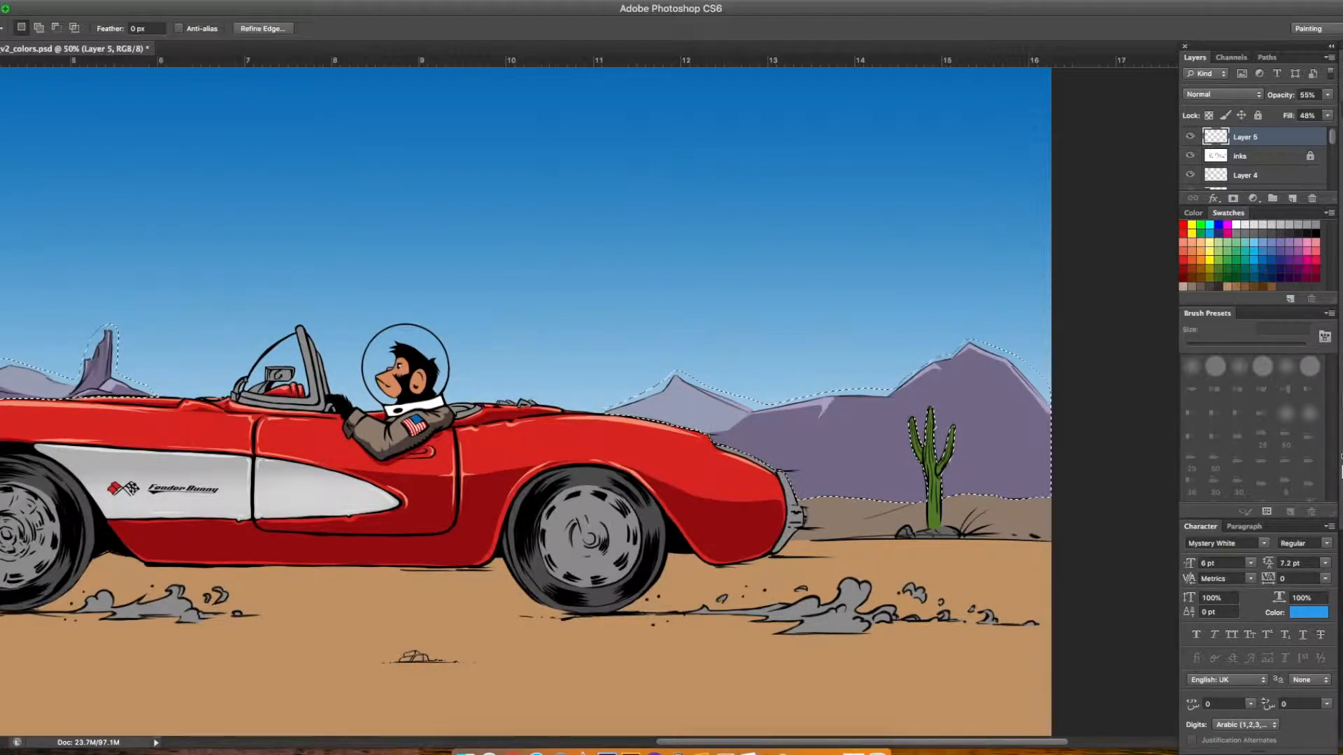
# Fill the extended selection on Layer 5 with a vertical gradient from medium blue at the base to light blue above the peaks, and deselect
pyautogui.press('g')
pyautogui.press('super+minus')
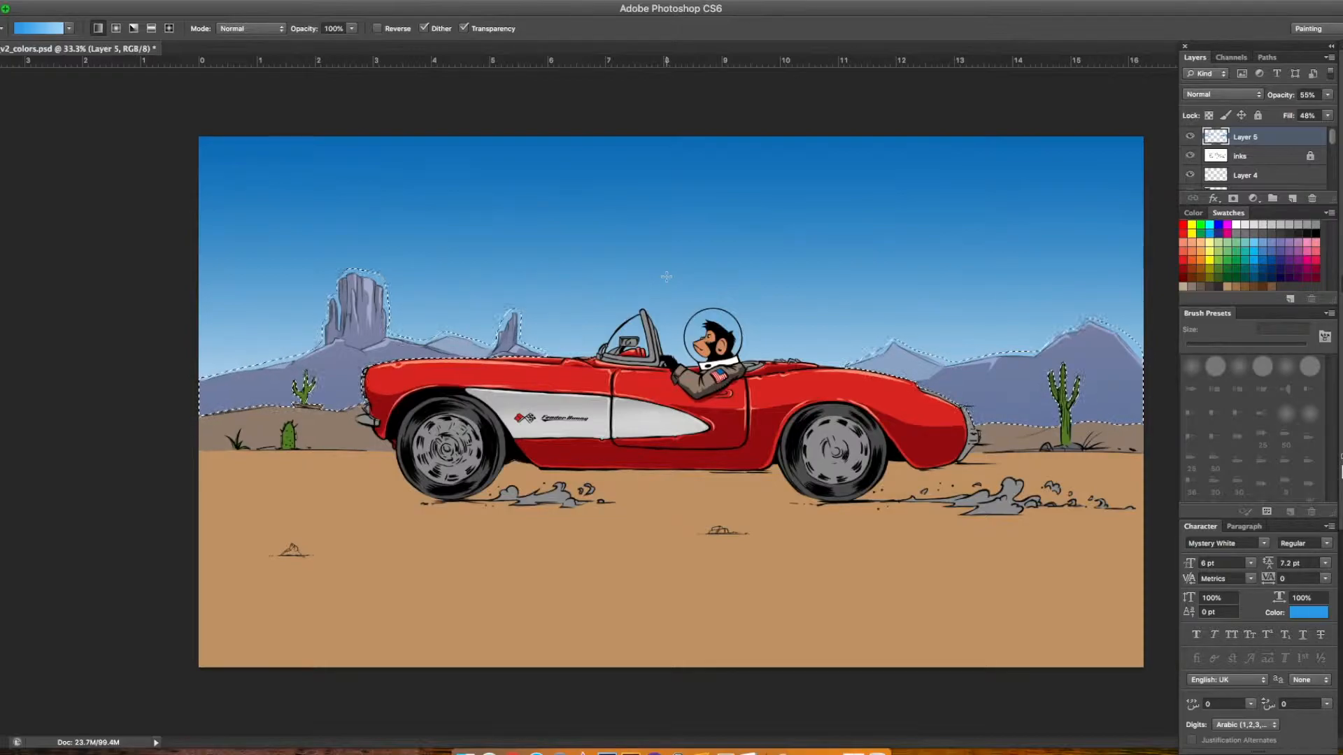
pyautogui.moveTo(681, 462); pyautogui.dragTo(666, 254)
pyautogui.moveTo(682, 497); pyautogui.dragTo(688, 315)
pyautogui.moveTo(675, 458); pyautogui.dragTo(671, 287)
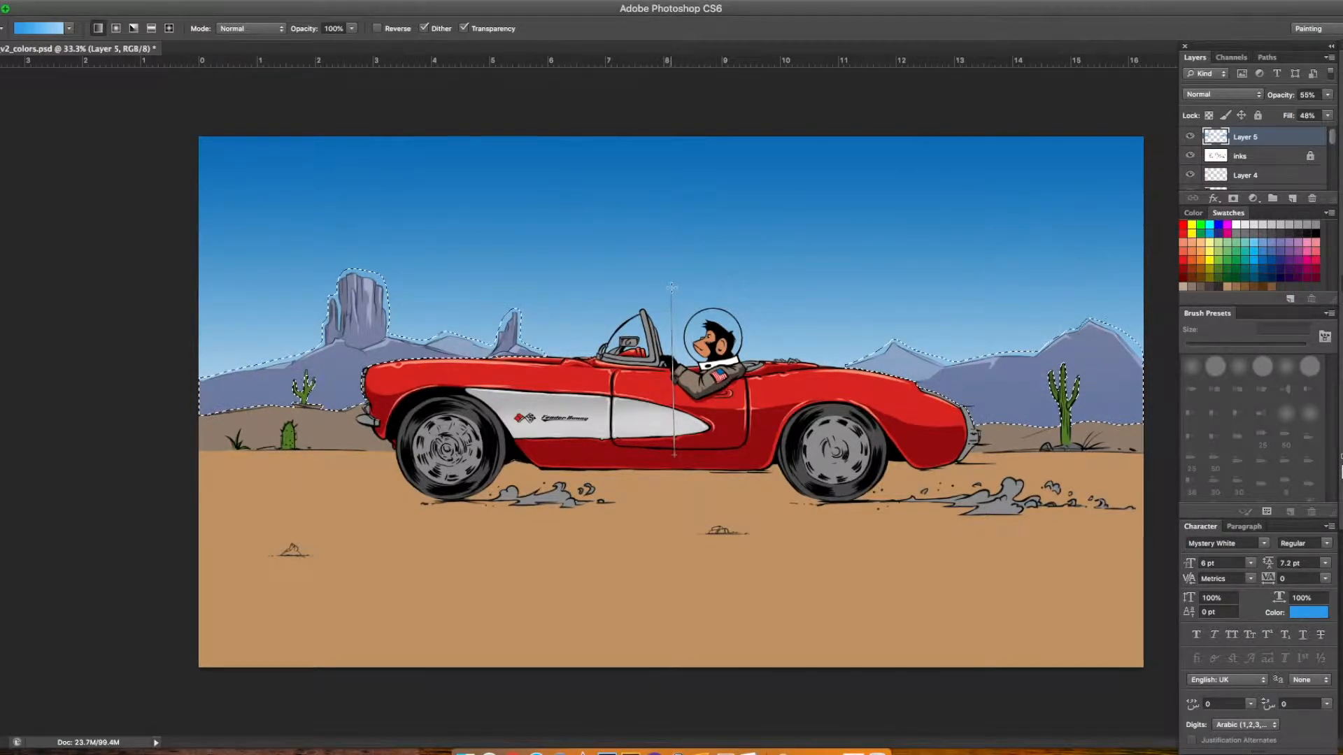
pyautogui.moveTo(680, 447); pyautogui.dragTo(675, 284)
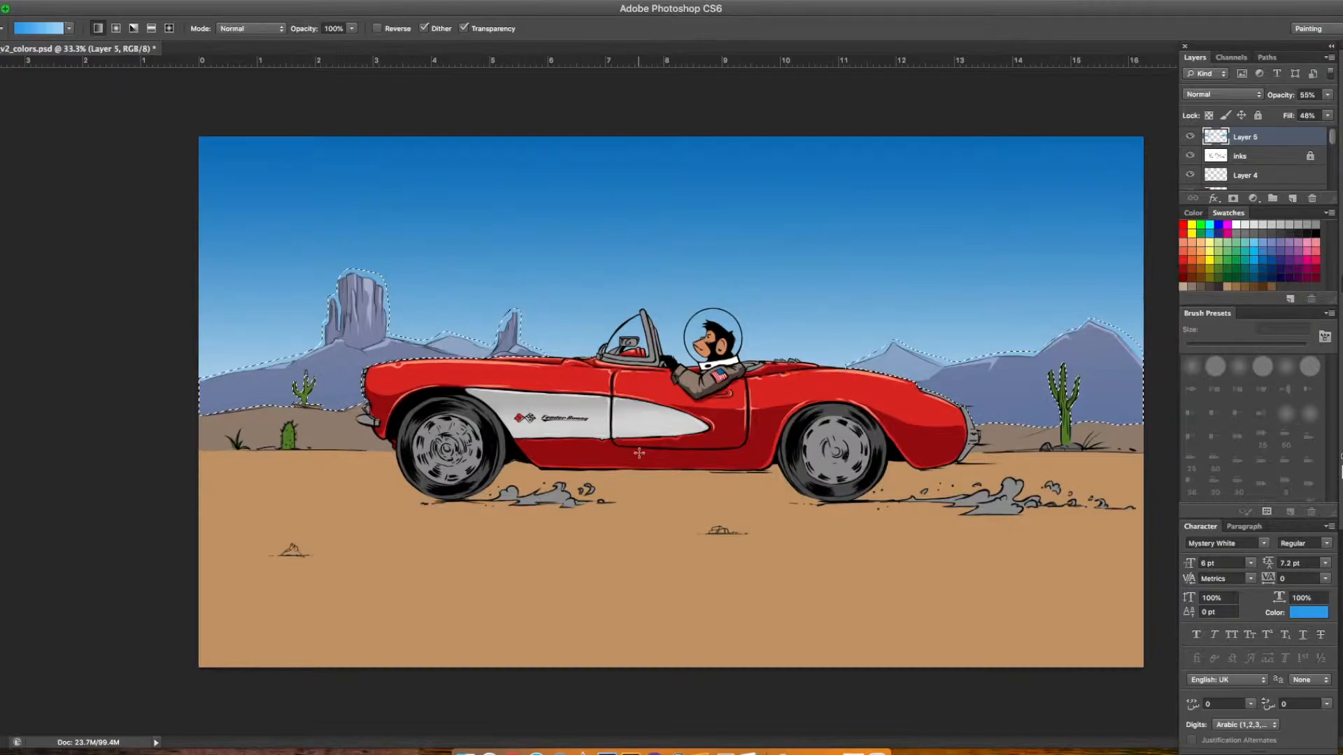
pyautogui.hotkey('ctrl', '+')
pyautogui.press('m')
pyautogui.hotkey('ctrl', 'd')
pyautogui.hscroll(-5, 1099, 217)
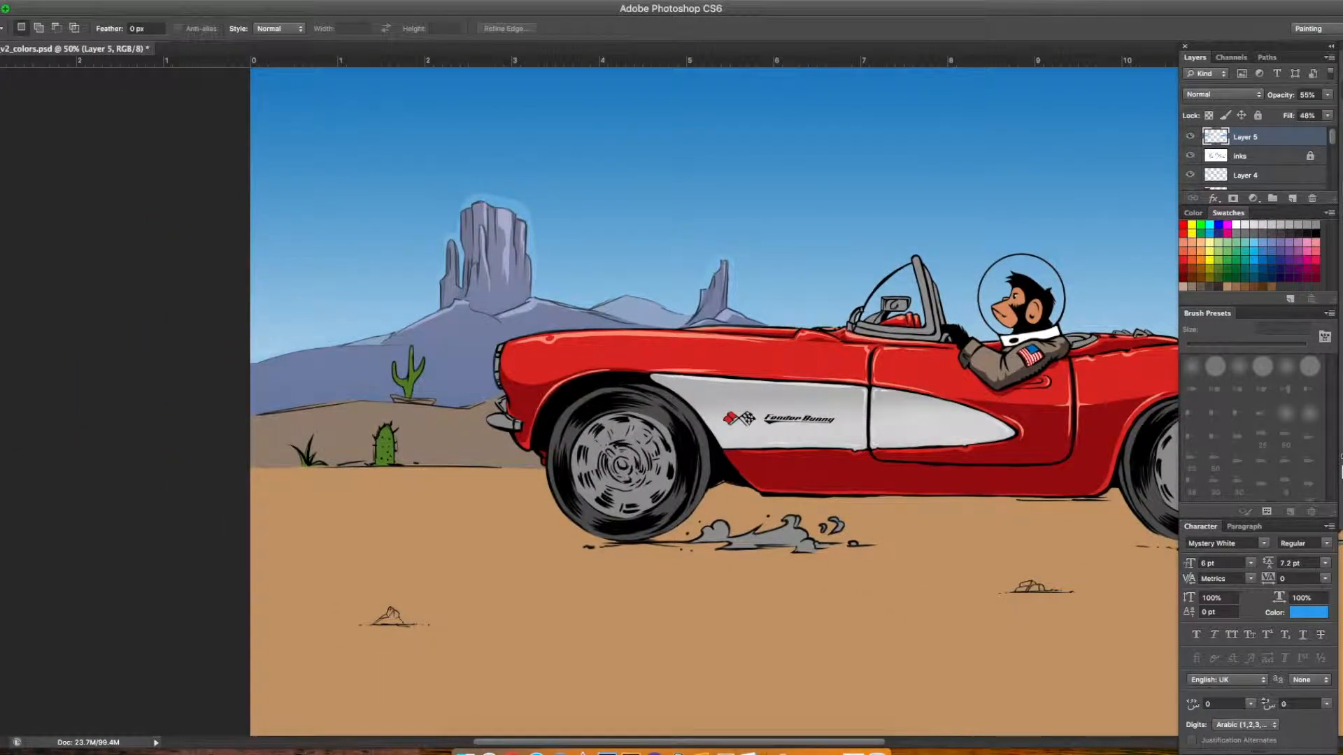
# Erase the excess haze from the sky at the canvas-edge end of the low hill, using a 9 px eraser
pyautogui.press('e')
pyautogui.scroll(5, 299, 388)
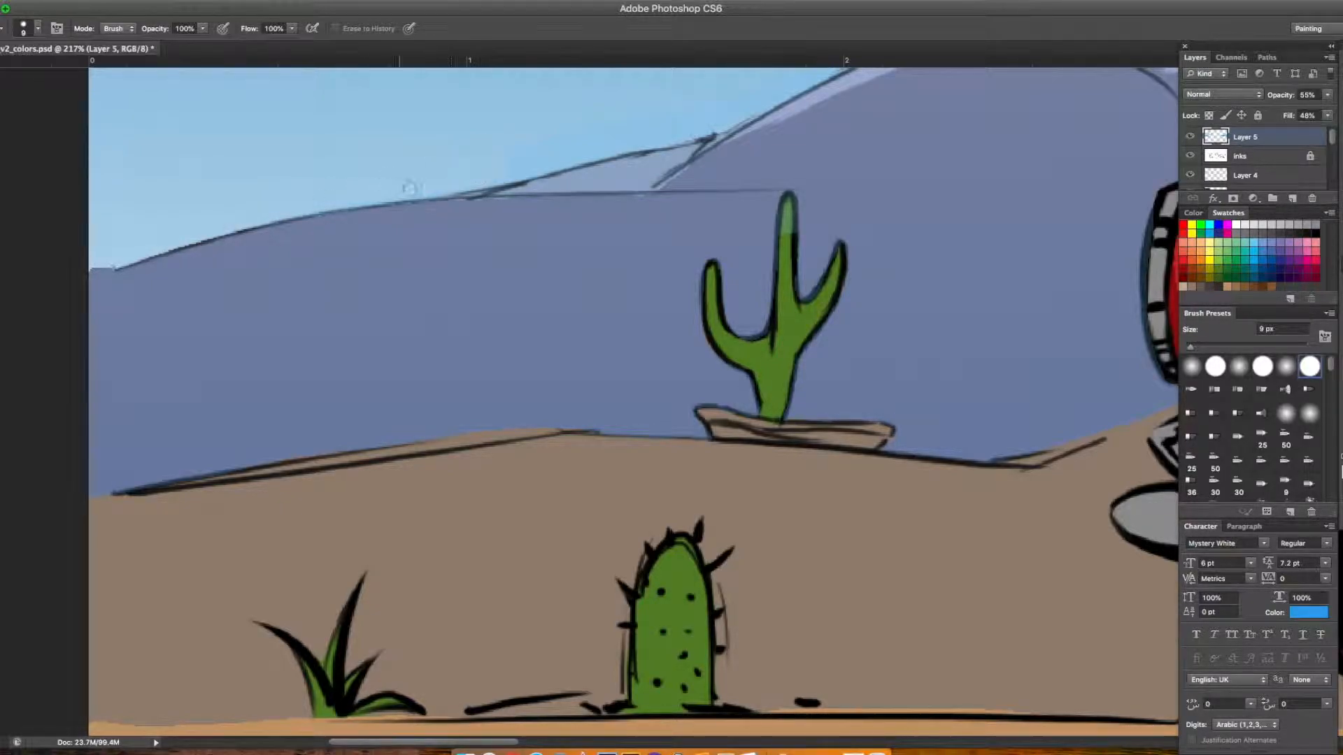
pyautogui.moveTo(105, 260); pyautogui.dragTo(203, 244)
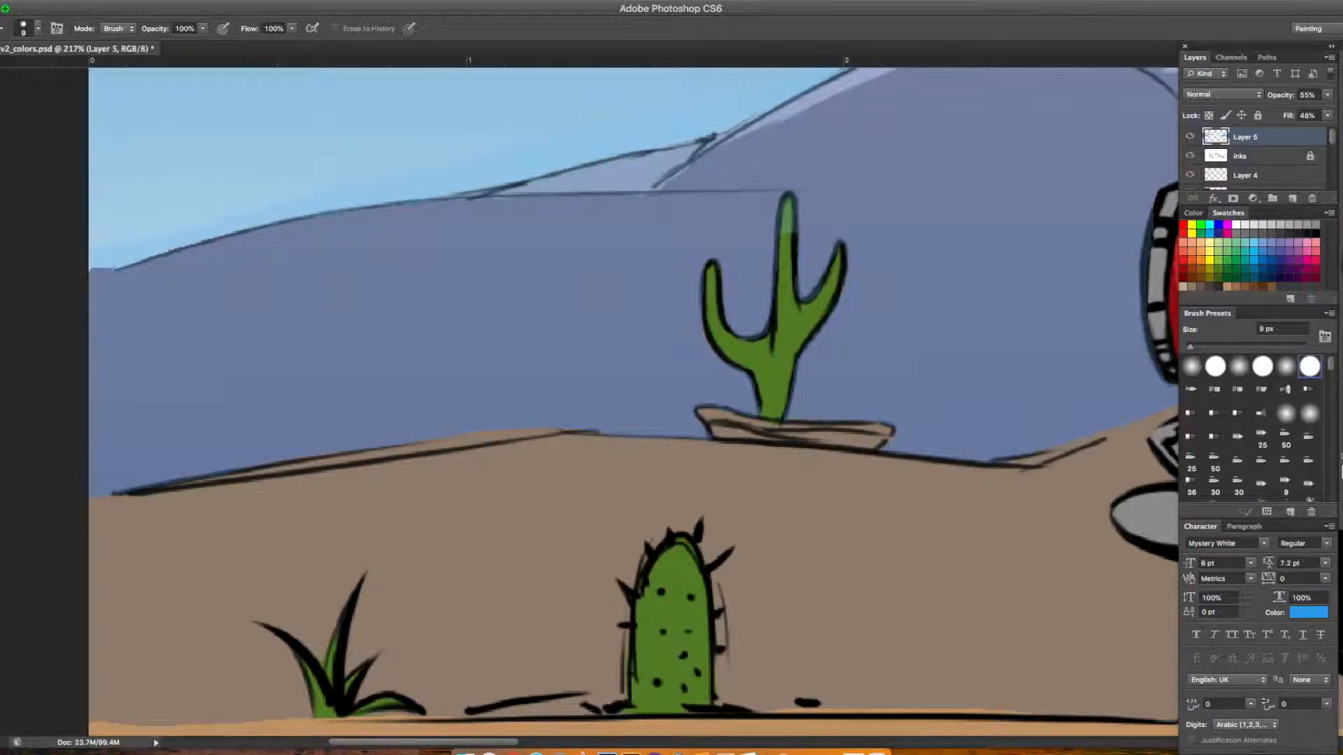
pyautogui.press('l')
pyautogui.moveTo(87, 265)
pyautogui.mouseDown()
pyautogui.moveTo(115, 265)
pyautogui.moveTo(87, 228)
pyautogui.mouseUp()
pyautogui.press('m')
pyautogui.click(608, 400)
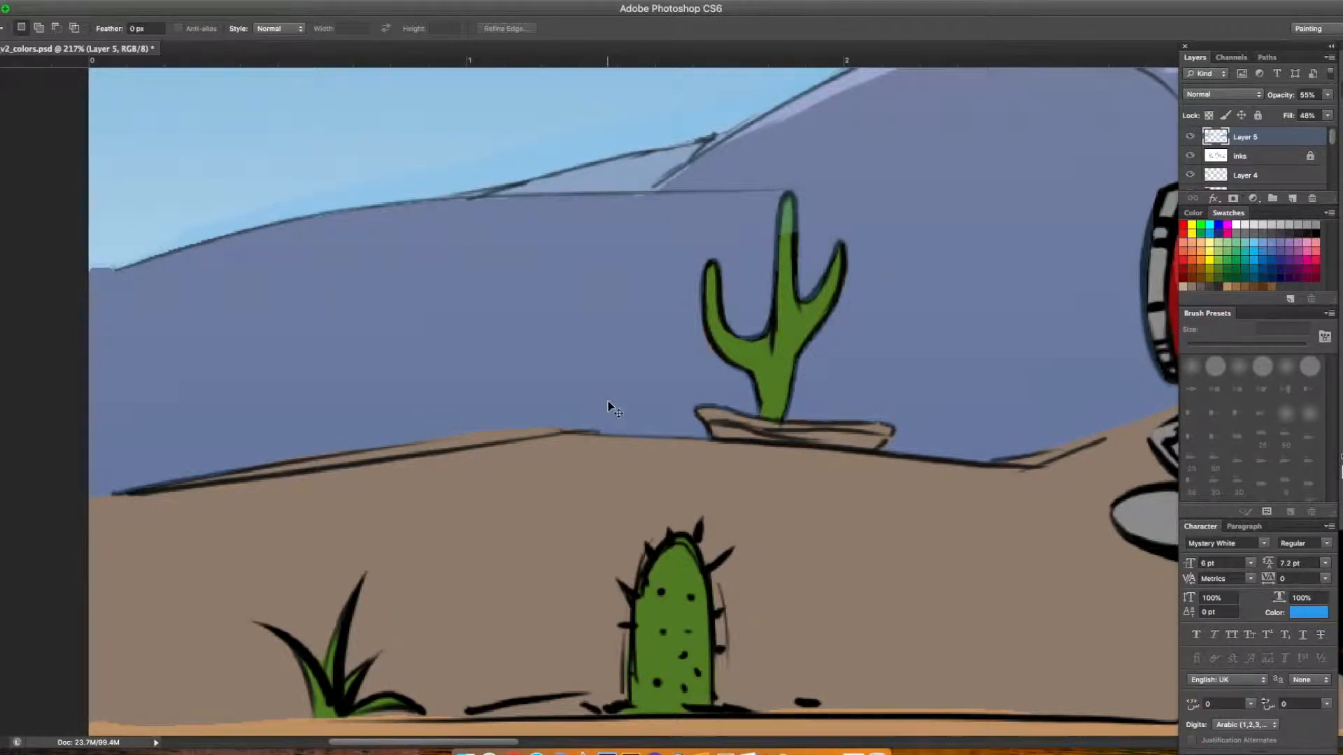
# Examine the haze spilling around the mountains across the whole scene and up close at the low hill
pyautogui.press('super+minus')
pyautogui.press('super+minus')
pyautogui.press('super+minus')
pyautogui.press('super+minus')
pyautogui.hscroll(7, 608, 401)
pyautogui.scroll(-2, 608, 401)
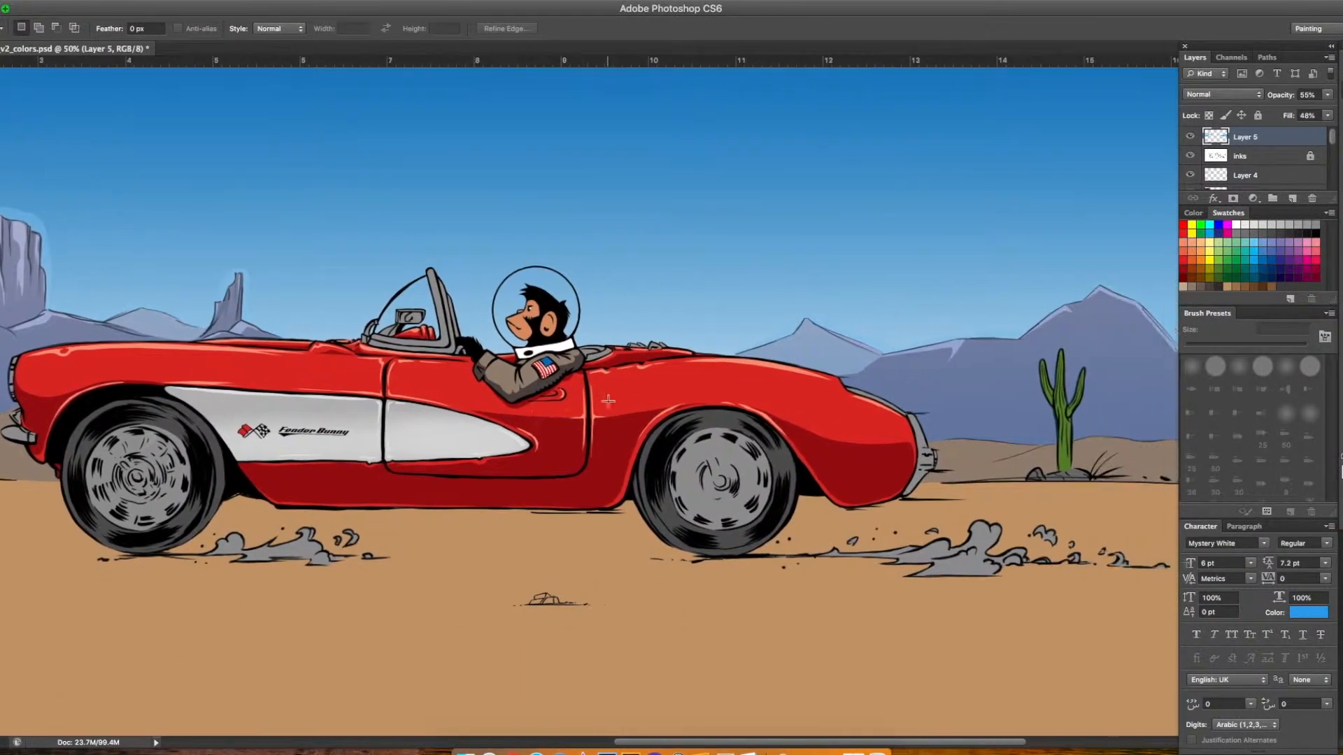
pyautogui.hscroll(-6, 609, 402)
pyautogui.press('super+plus')
pyautogui.press('super+plus')
pyautogui.press('super+plus')
pyautogui.hscroll(-10, 938, 312)
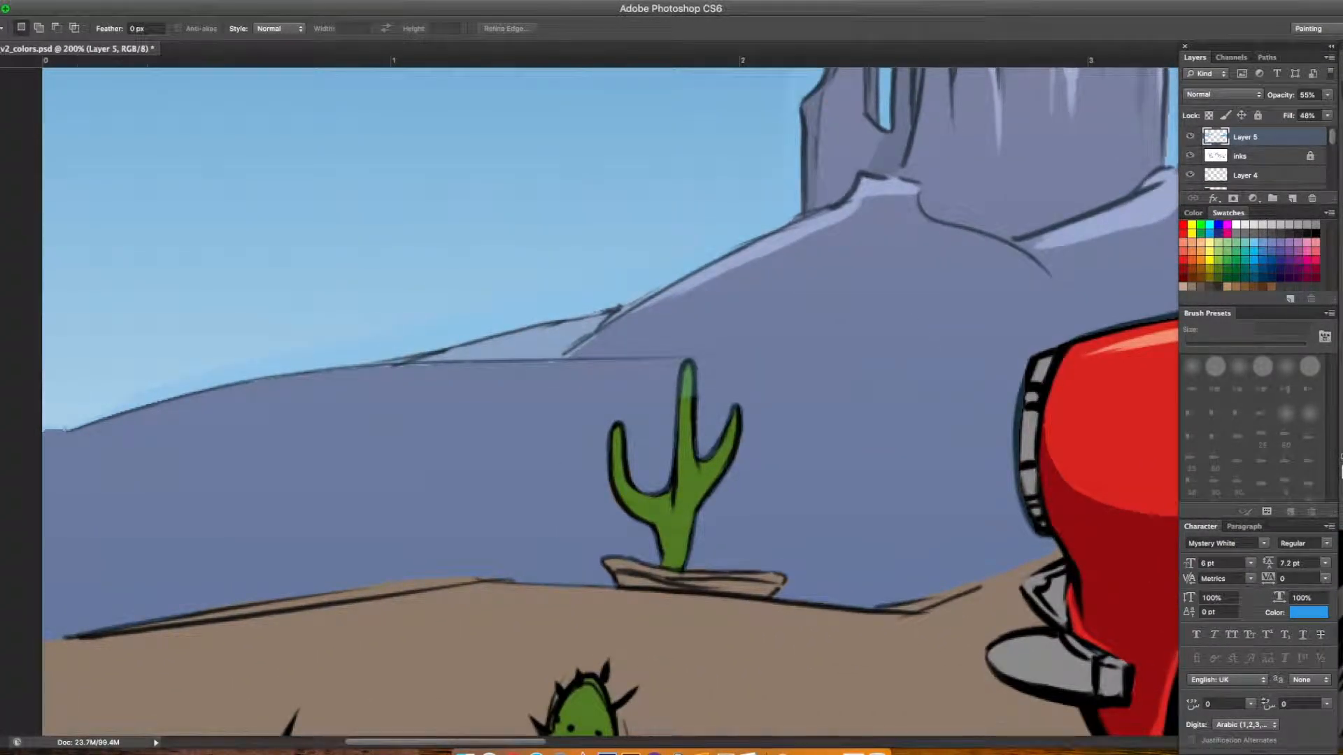
# Erase the haze spilling into the sky along the hill slope above the small cactus, up to the large butte
pyautogui.press('e')
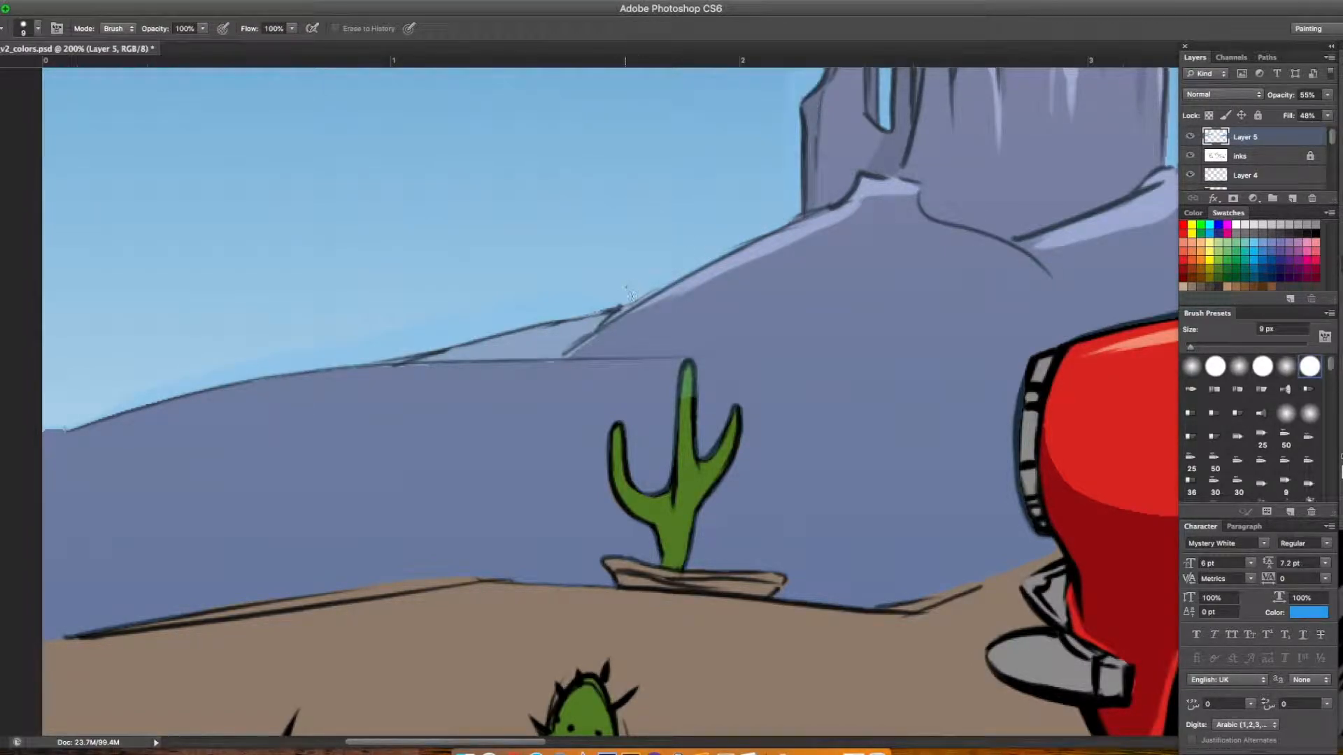
pyautogui.moveTo(536, 396); pyautogui.dragTo(646, 296)
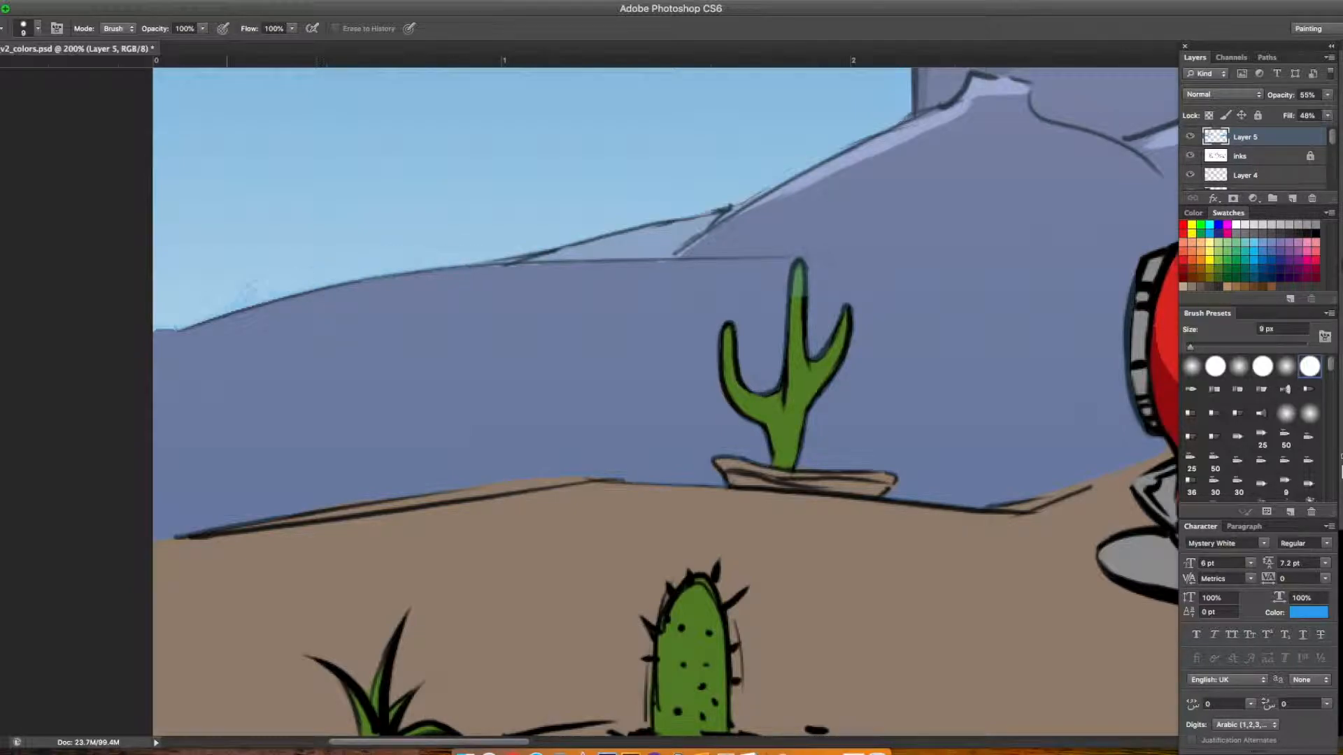
pyautogui.moveTo(655, 196); pyautogui.dragTo(473, 299)
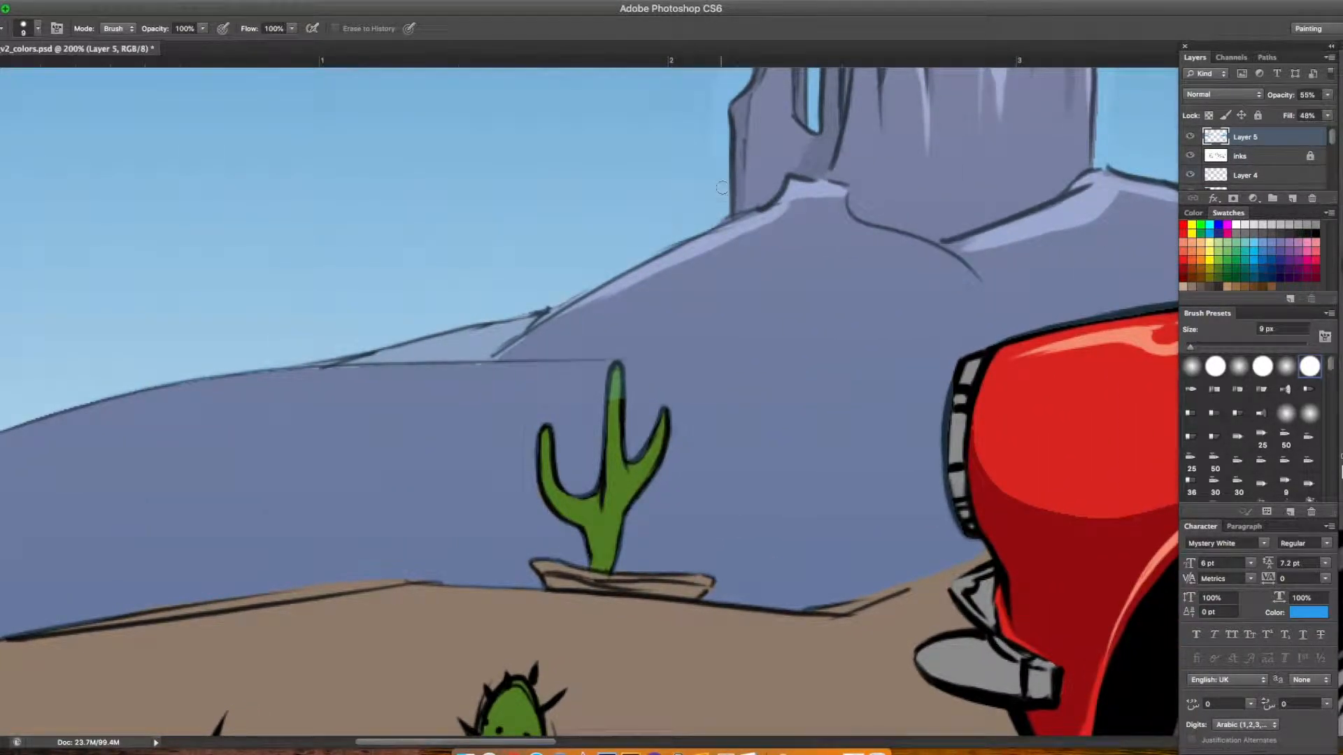
pyautogui.moveTo(668, 342); pyautogui.dragTo(355, 520)
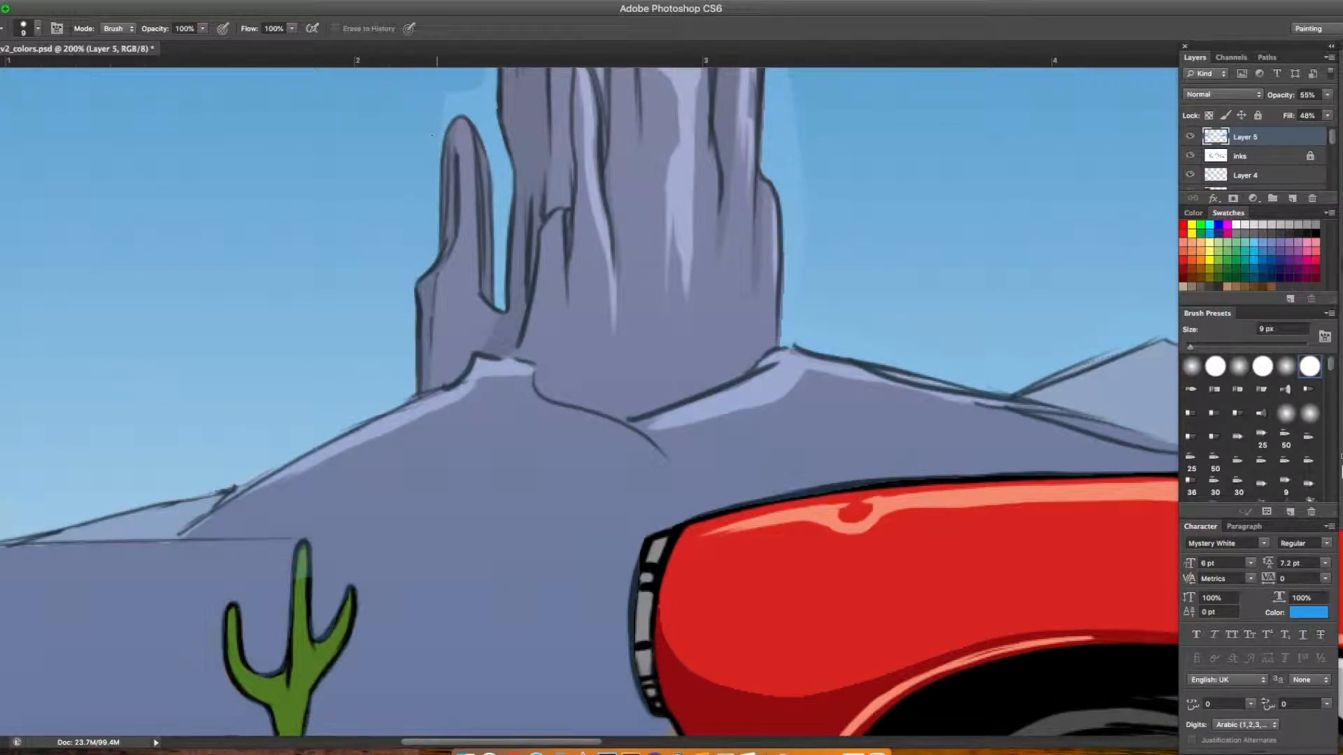
# Undo the last eraser strokes and clean the haze around the thin spire beside the large butte with a 6 px eraser
pyautogui.scroll(5, 433, 153)
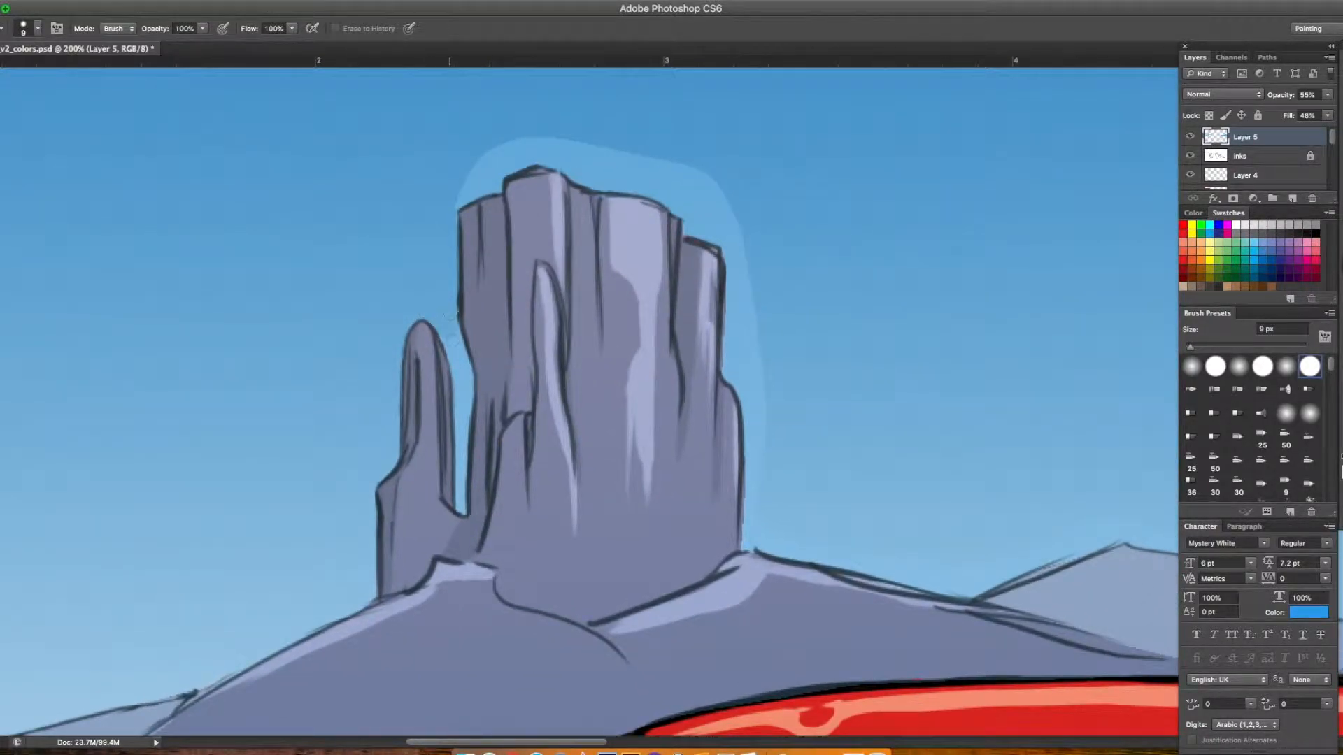
pyautogui.press('super+alt+z')
pyautogui.press('super+alt+z')
pyautogui.moveTo(434, 305); pyautogui.dragTo(454, 287)
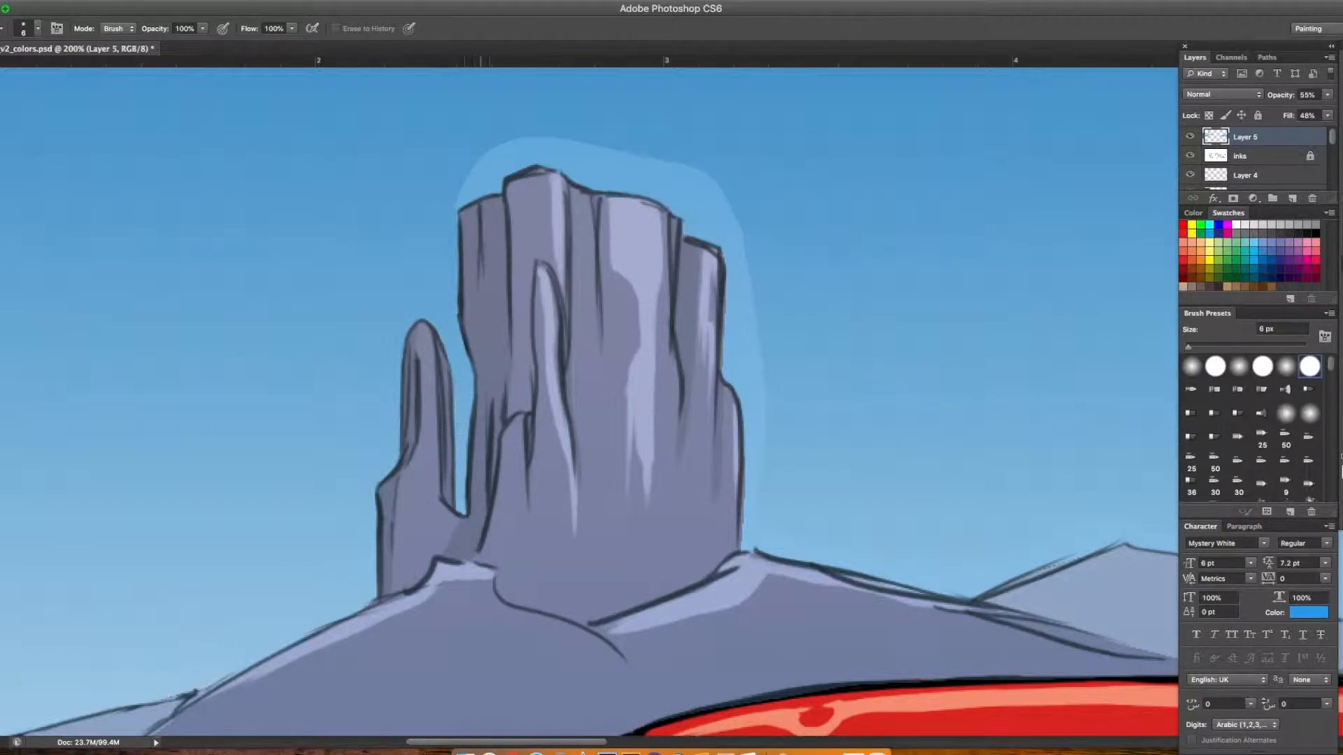
# Erase the light haze halo around the top and far side of the large butte
pyautogui.moveTo(496, 172); pyautogui.dragTo(487, 152)
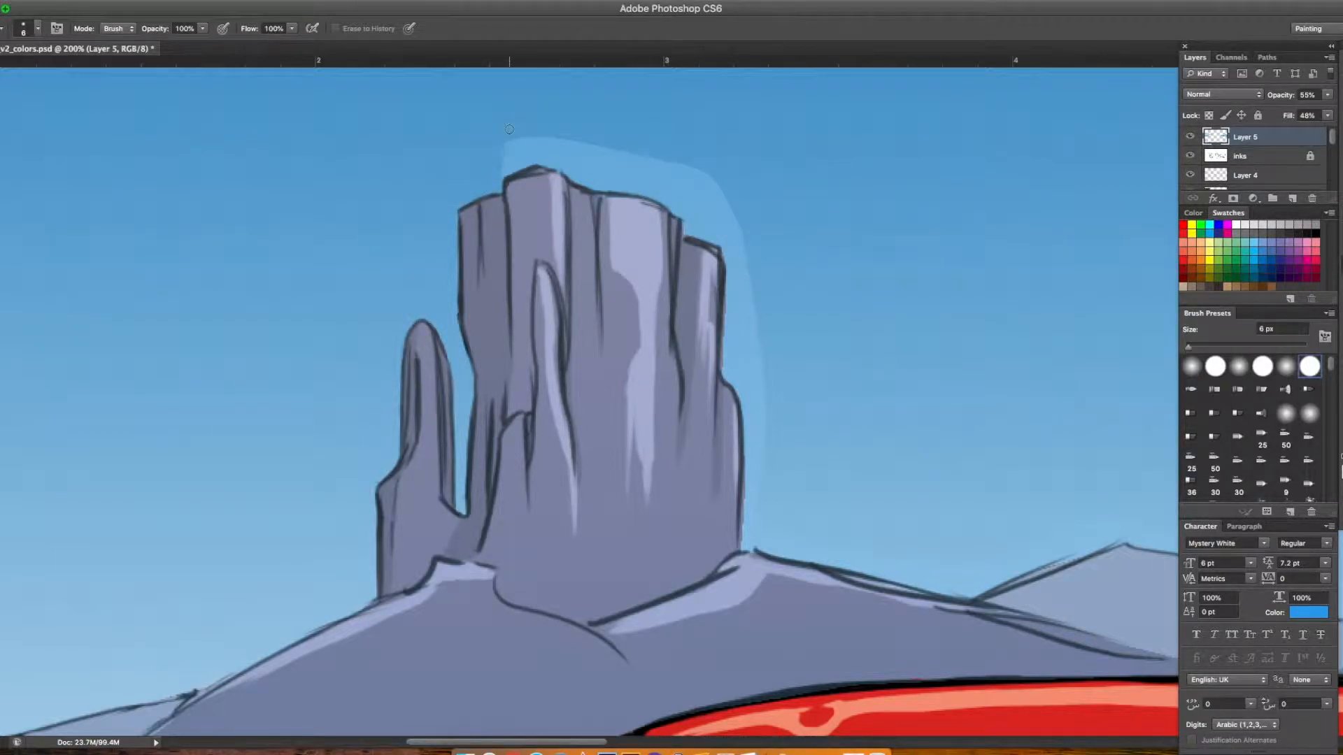
pyautogui.moveTo(537, 140); pyautogui.dragTo(493, 169)
pyautogui.moveTo(568, 141)
pyautogui.mouseDown()
pyautogui.moveTo(581, 175)
pyautogui.moveTo(661, 171)
pyautogui.moveTo(593, 181)
pyautogui.moveTo(697, 180)
pyautogui.moveTo(667, 198)
pyautogui.moveTo(700, 228)
pyautogui.mouseUp()
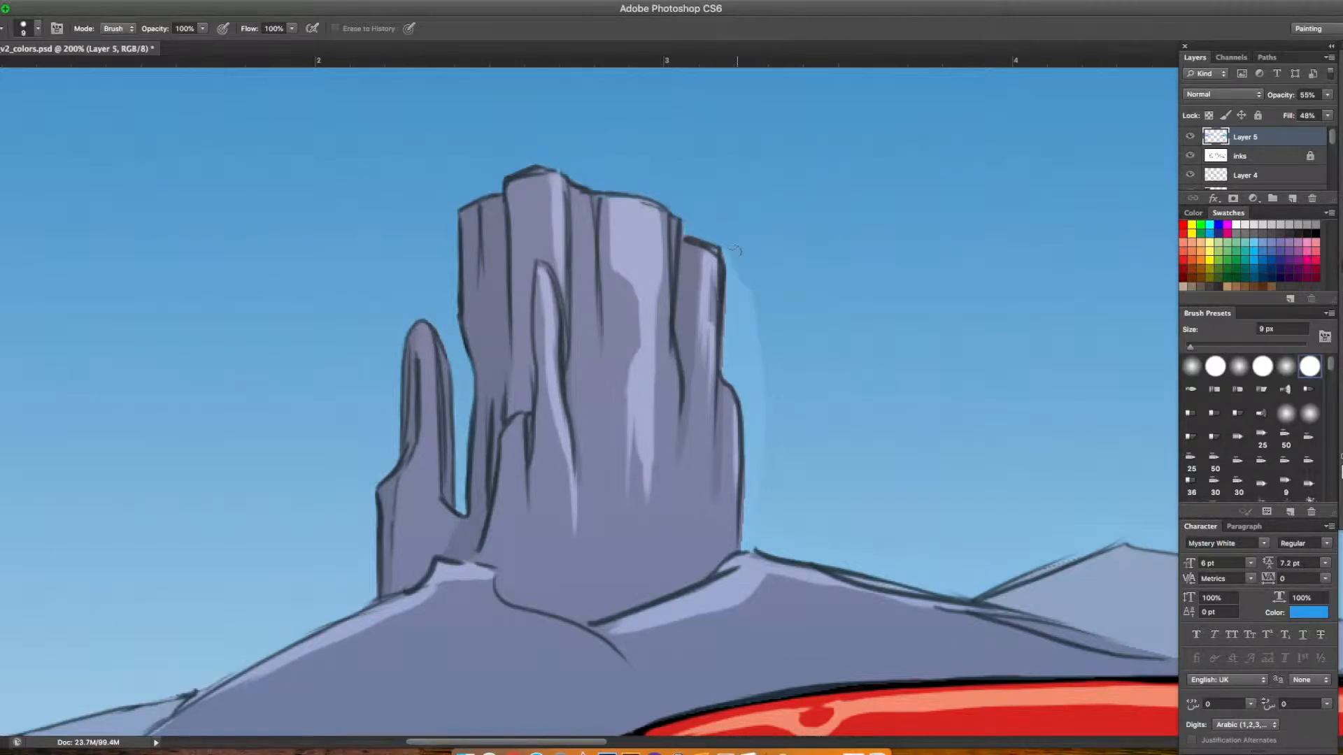
pyautogui.moveTo(733, 271); pyautogui.dragTo(758, 333)
pyautogui.moveTo(732, 252)
pyautogui.mouseDown()
pyautogui.moveTo(749, 308)
pyautogui.moveTo(731, 350)
pyautogui.moveTo(759, 378)
pyautogui.moveTo(754, 403)
pyautogui.mouseUp()
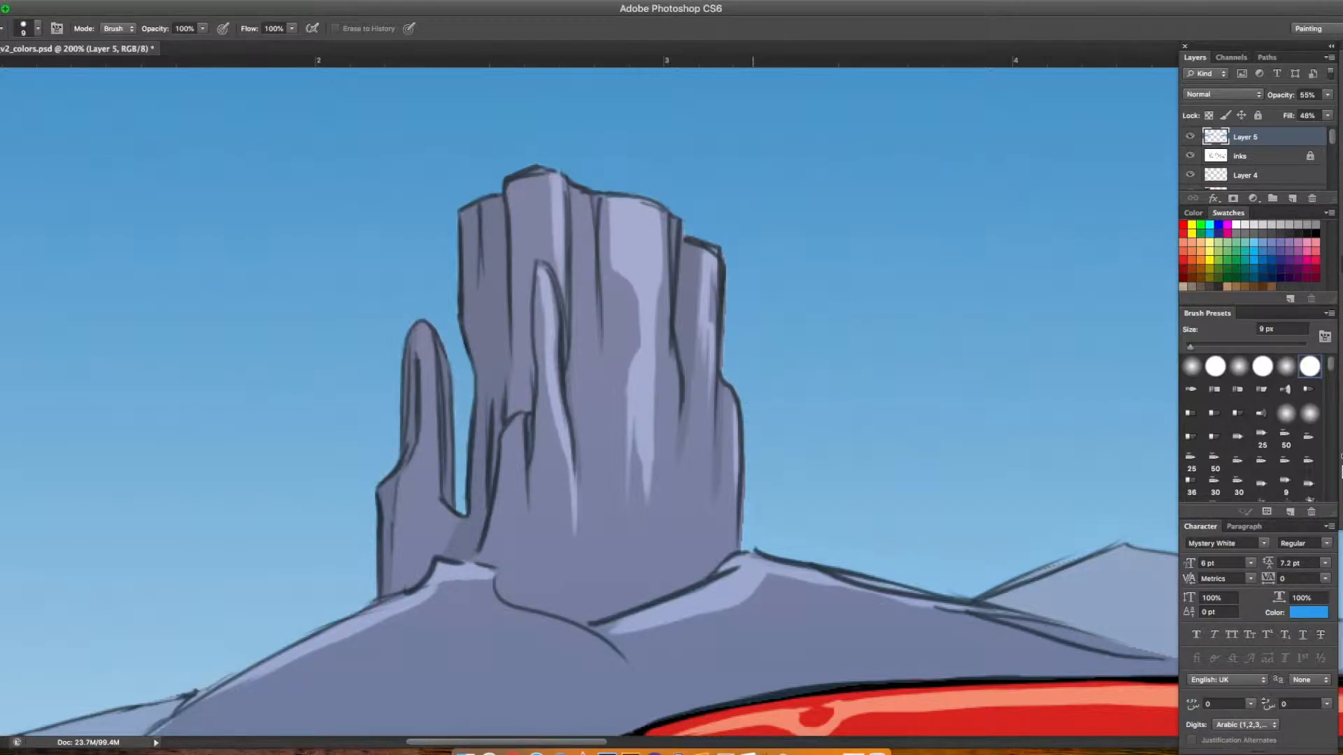
# Erase the haze spilling above the distant middle hill and around the small jagged butte
pyautogui.moveTo(755, 531); pyautogui.dragTo(449, 364)
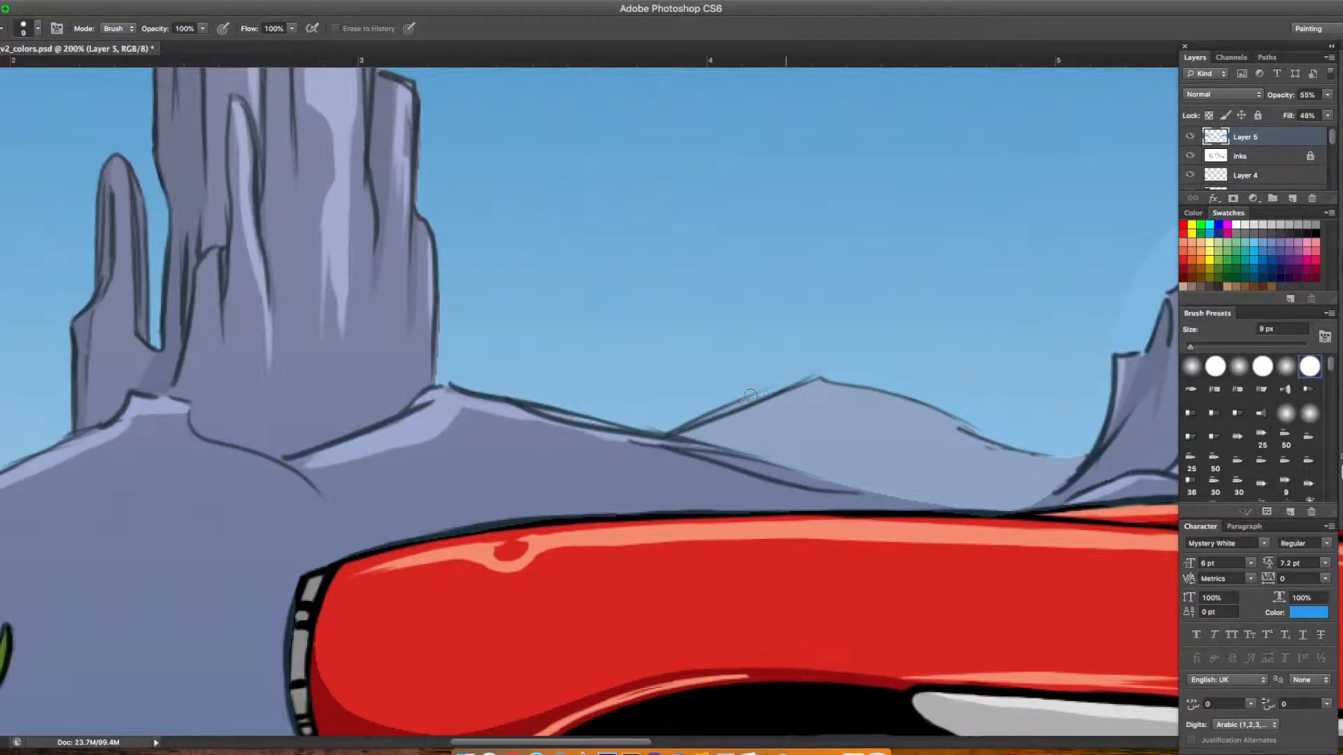
pyautogui.moveTo(919, 356); pyautogui.dragTo(518, 316)
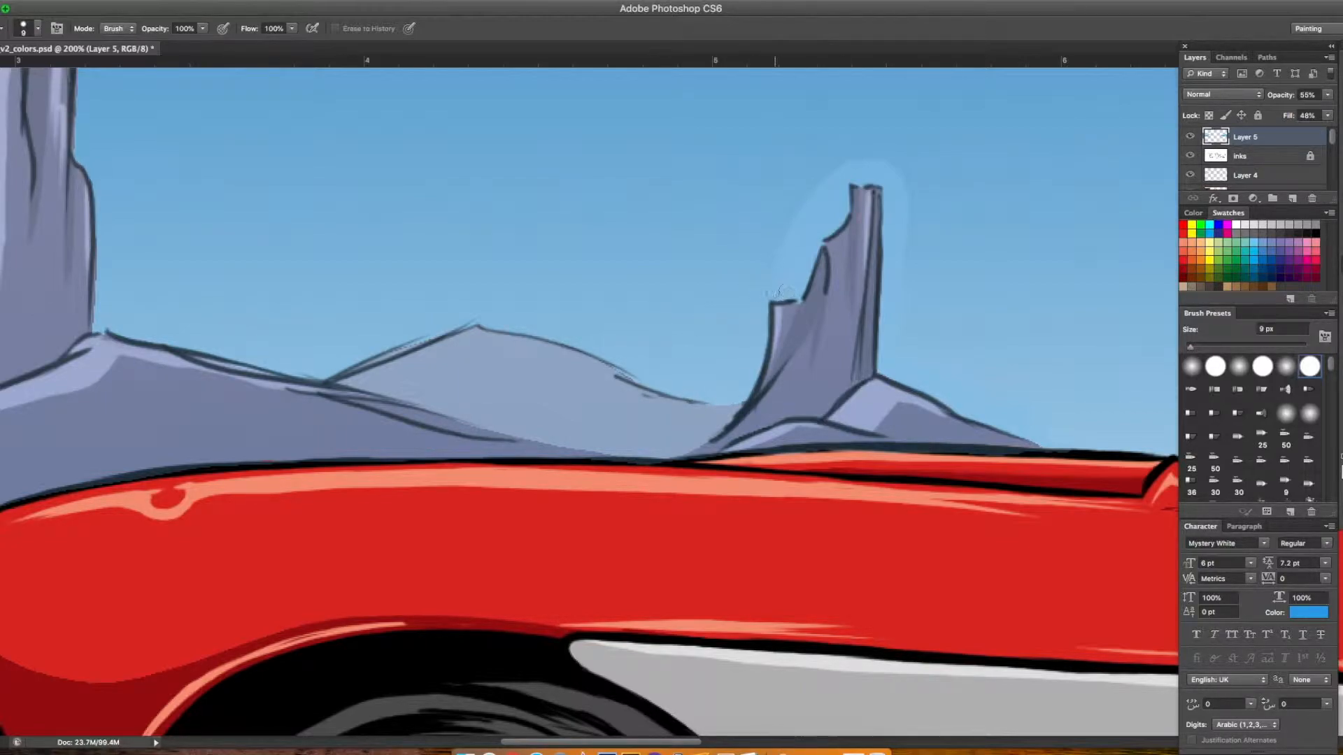
pyautogui.moveTo(792, 274)
pyautogui.mouseDown()
pyautogui.moveTo(802, 242)
pyautogui.moveTo(814, 244)
pyautogui.moveTo(794, 210)
pyautogui.moveTo(842, 184)
pyautogui.moveTo(822, 231)
pyautogui.moveTo(865, 161)
pyautogui.moveTo(912, 206)
pyautogui.moveTo(898, 183)
pyautogui.moveTo(884, 354)
pyautogui.mouseUp()
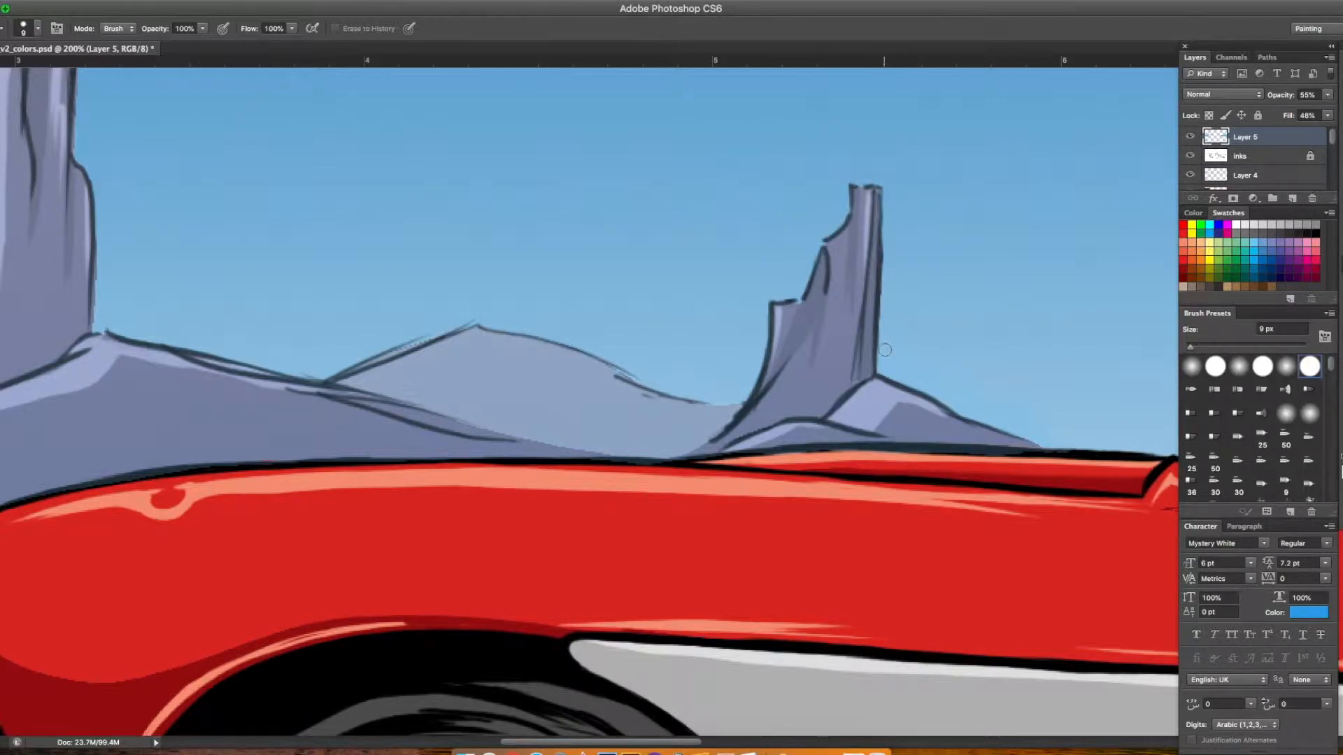
# Erase the excess haze beside the small butte's base and over the black outlines of the car's hood and front end
pyautogui.moveTo(784, 400); pyautogui.dragTo(402, 321)
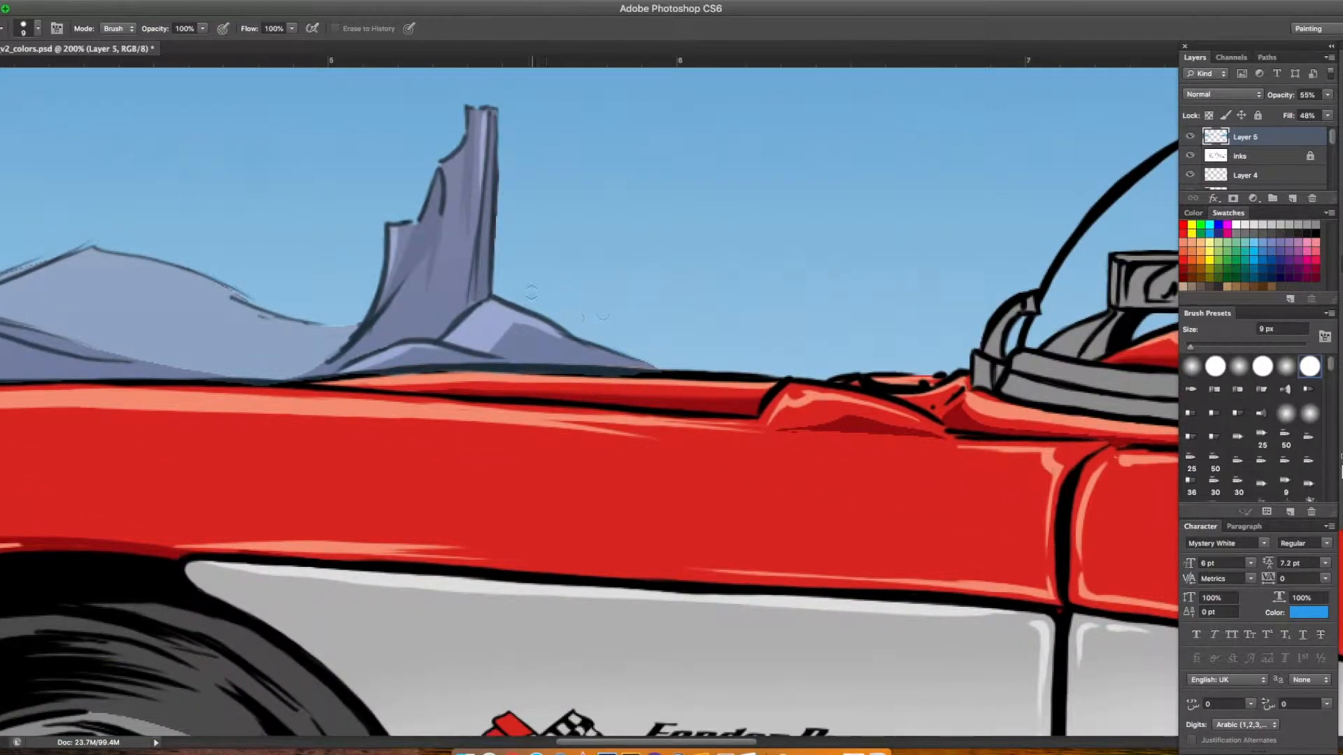
pyautogui.moveTo(590, 440); pyautogui.dragTo(923, 429)
pyautogui.moveTo(955, 358)
pyautogui.mouseDown()
pyautogui.moveTo(497, 374)
pyautogui.moveTo(325, 398)
pyautogui.moveTo(272, 374)
pyautogui.moveTo(56, 392)
pyautogui.mouseUp()
pyautogui.moveTo(455, 500); pyautogui.dragTo(915, 437)
pyautogui.moveTo(593, 322)
pyautogui.mouseDown()
pyautogui.moveTo(390, 370)
pyautogui.moveTo(361, 406)
pyautogui.moveTo(356, 467)
pyautogui.moveTo(365, 519)
pyautogui.moveTo(407, 560)
pyautogui.moveTo(381, 549)
pyautogui.mouseUp()
pyautogui.press('super+z')
pyautogui.moveTo(559, 328)
pyautogui.mouseDown()
pyautogui.moveTo(405, 364)
pyautogui.moveTo(362, 409)
pyautogui.moveTo(365, 514)
pyautogui.moveTo(458, 590)
pyautogui.moveTo(465, 685)
pyautogui.mouseUp()
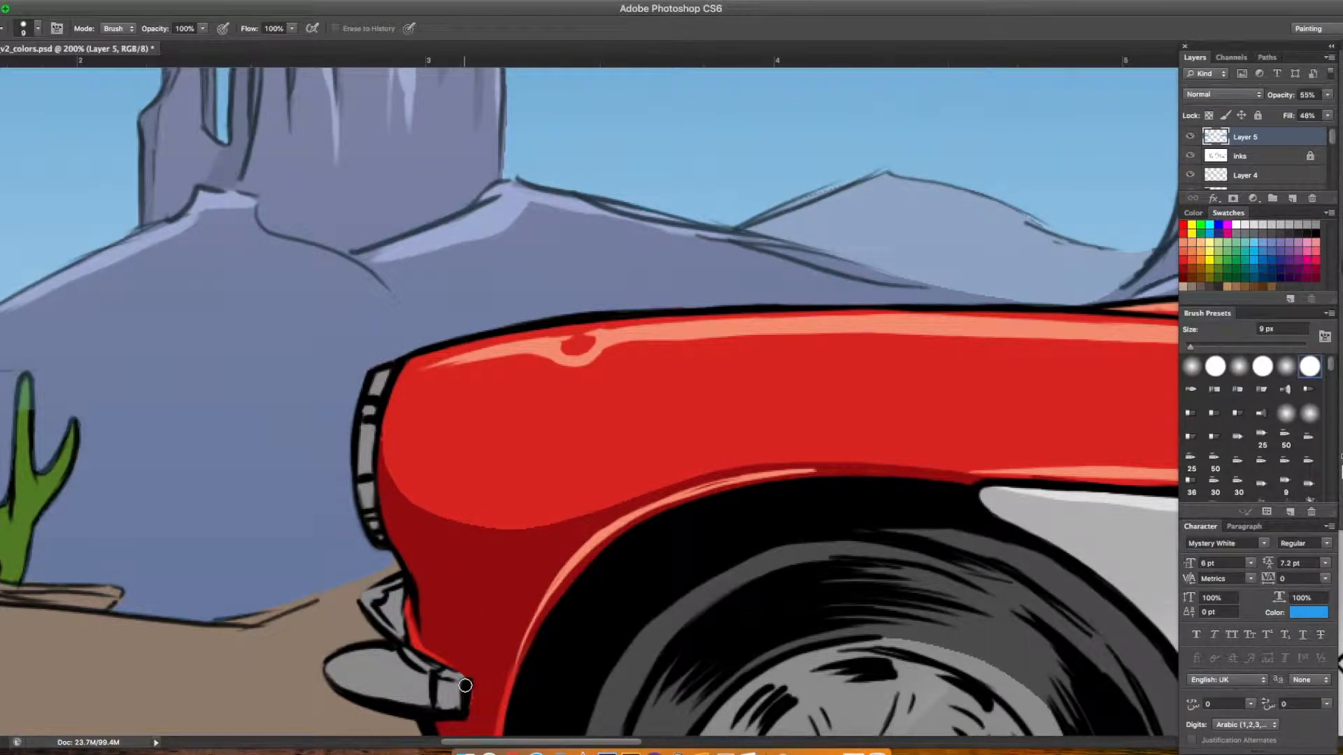
# Erase the haze spilling into the sky along both slopes of the pointed mountain behind the car's rear
pyautogui.hscroll(15, 902, 393)
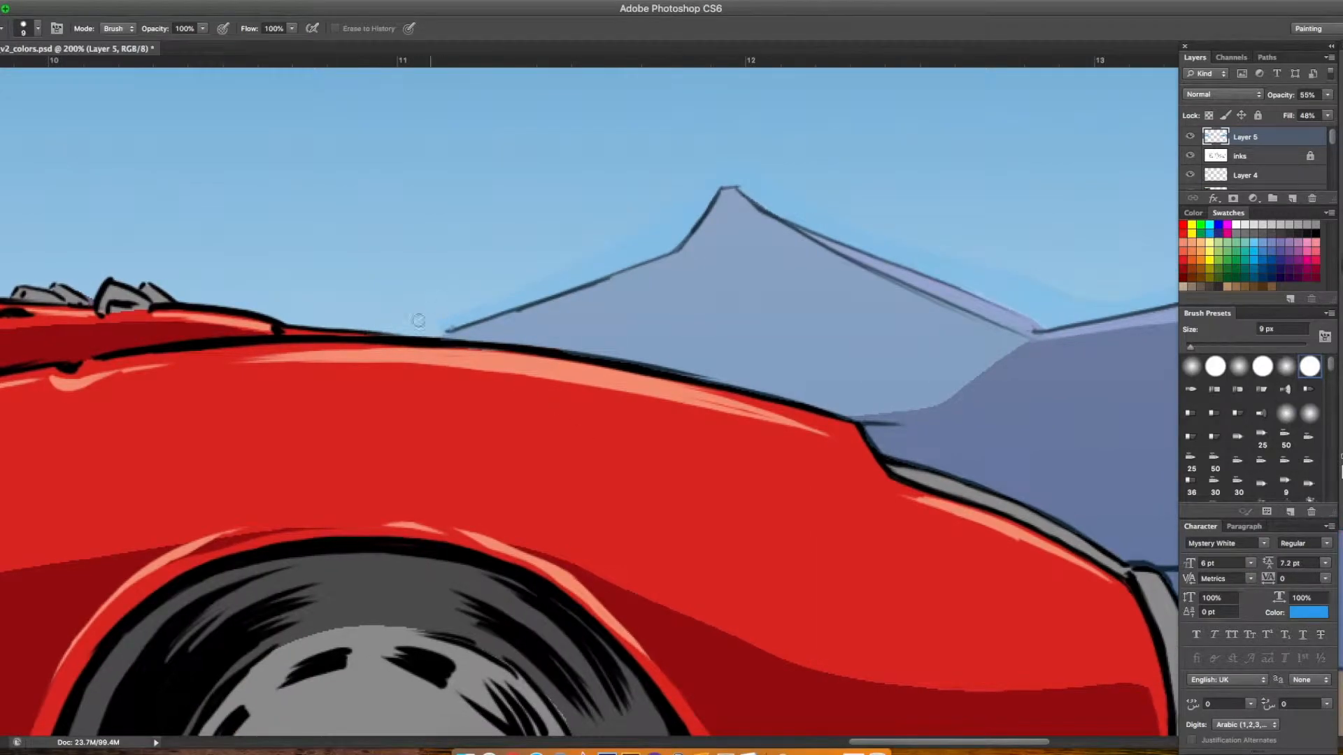
pyautogui.moveTo(445, 326)
pyautogui.mouseDown()
pyautogui.moveTo(582, 274)
pyautogui.moveTo(695, 181)
pyautogui.mouseUp()
pyautogui.hscroll(8, 887, 339)
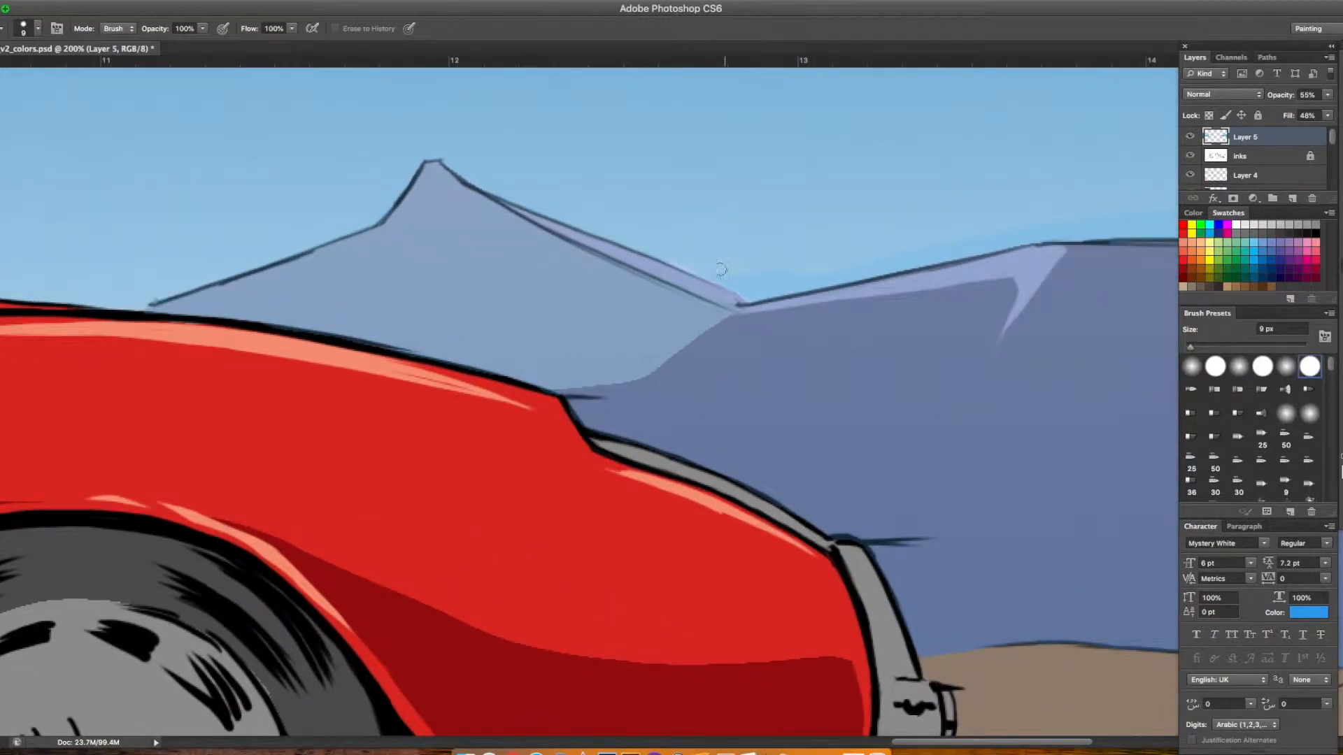
# Erase the haze spilling into the sky along the far ridge and the tall peak behind the large cactus
pyautogui.moveTo(732, 279); pyautogui.dragTo(745, 295)
pyautogui.hscroll(10, 809, 291)
pyautogui.scroll(2, 810, 291)
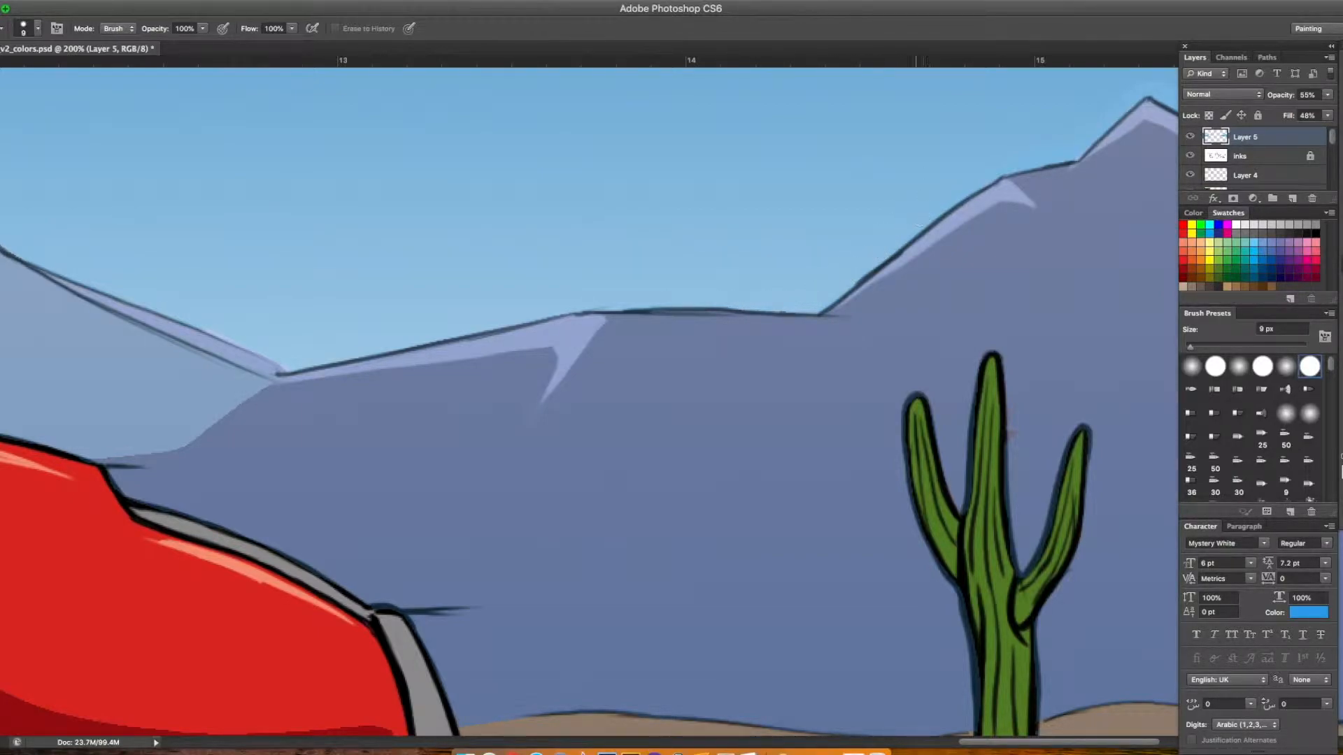
pyautogui.moveTo(720, 358); pyautogui.dragTo(335, 431)
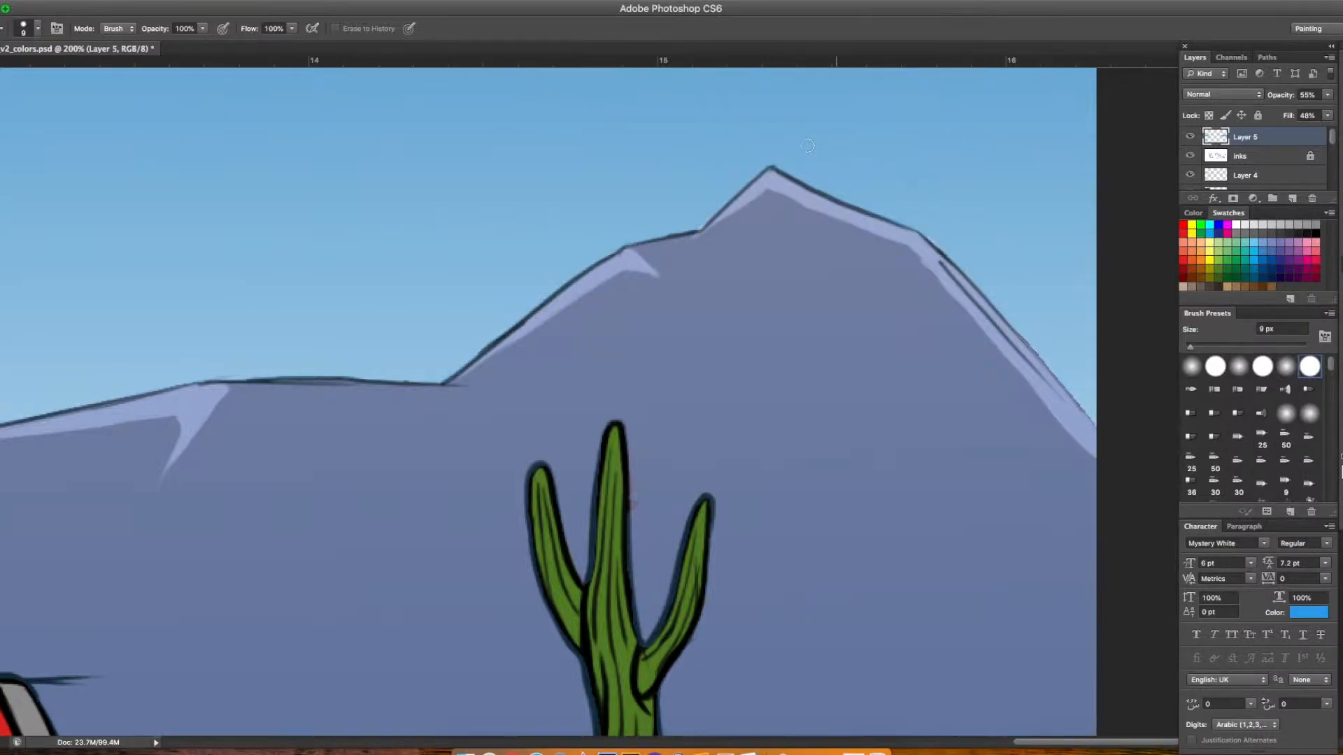
# Raise the fill of Layer 5 to 100%
pyautogui.press('super+minus')
pyautogui.press('super+minus')
pyautogui.moveTo(799, 122); pyautogui.dragTo(1333, 145)
pyautogui.click(1326, 115)
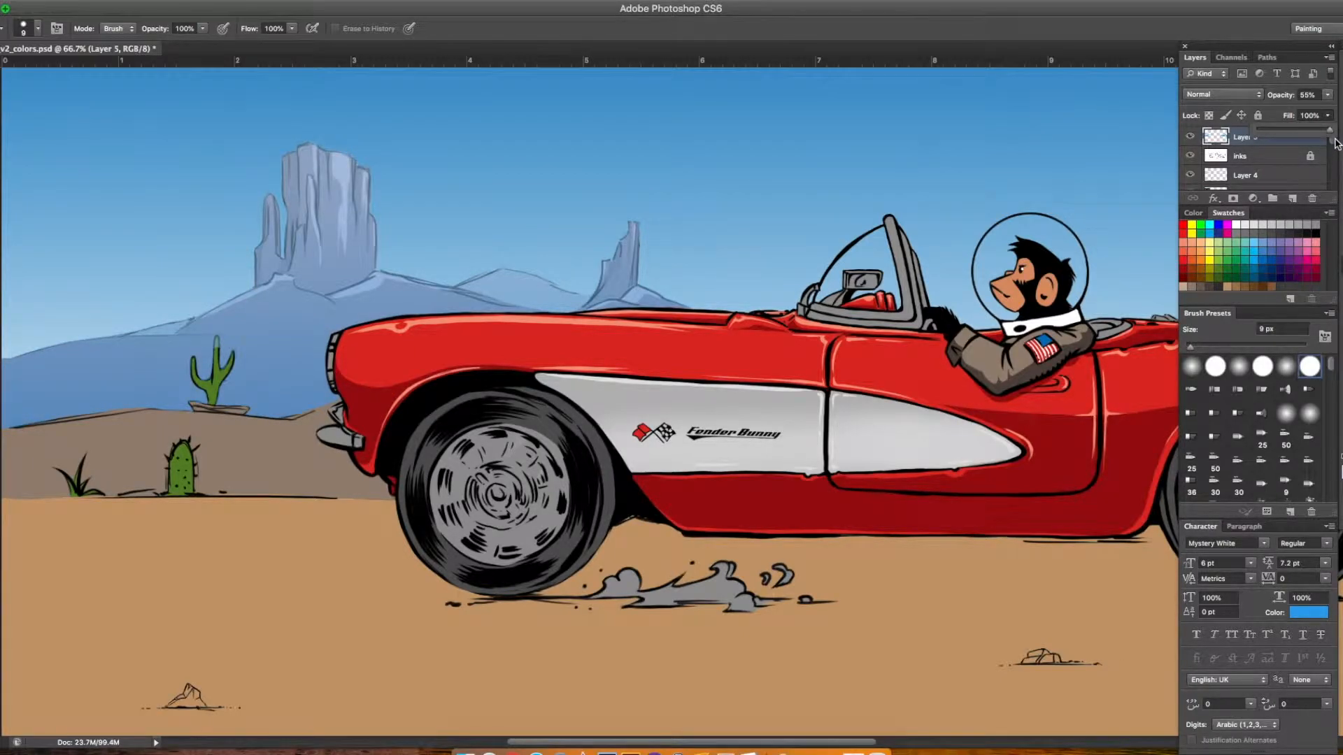
# Inspect the haze edges along all mountain outlines, from both buttes to the ridge behind the car's rear, for leftover spill
pyautogui.press('super+plus')
pyautogui.press('super+plus')
pyautogui.scroll(5, 843, 170)
pyautogui.hscroll(-6, 843, 171)
pyautogui.hscroll(3, 843, 170)
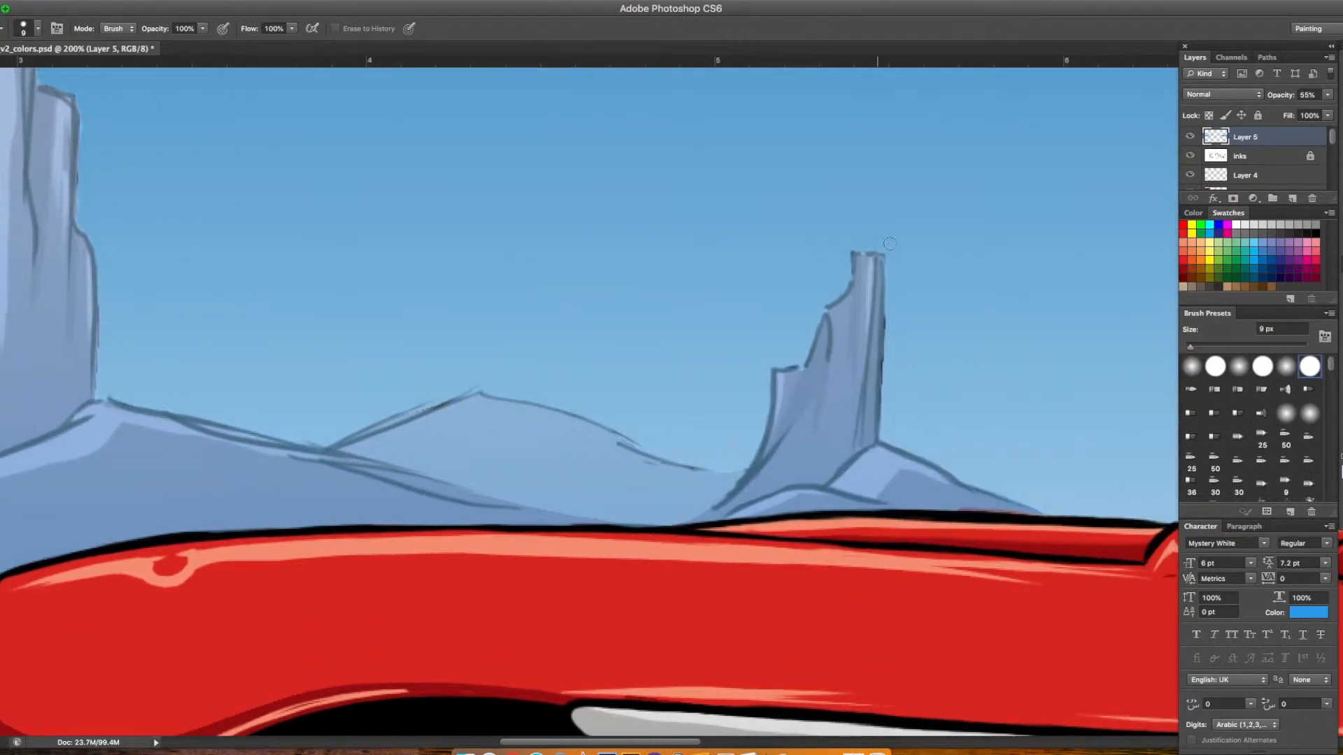
pyautogui.scroll(2, 912, 404)
pyautogui.hscroll(-4, 630, 301)
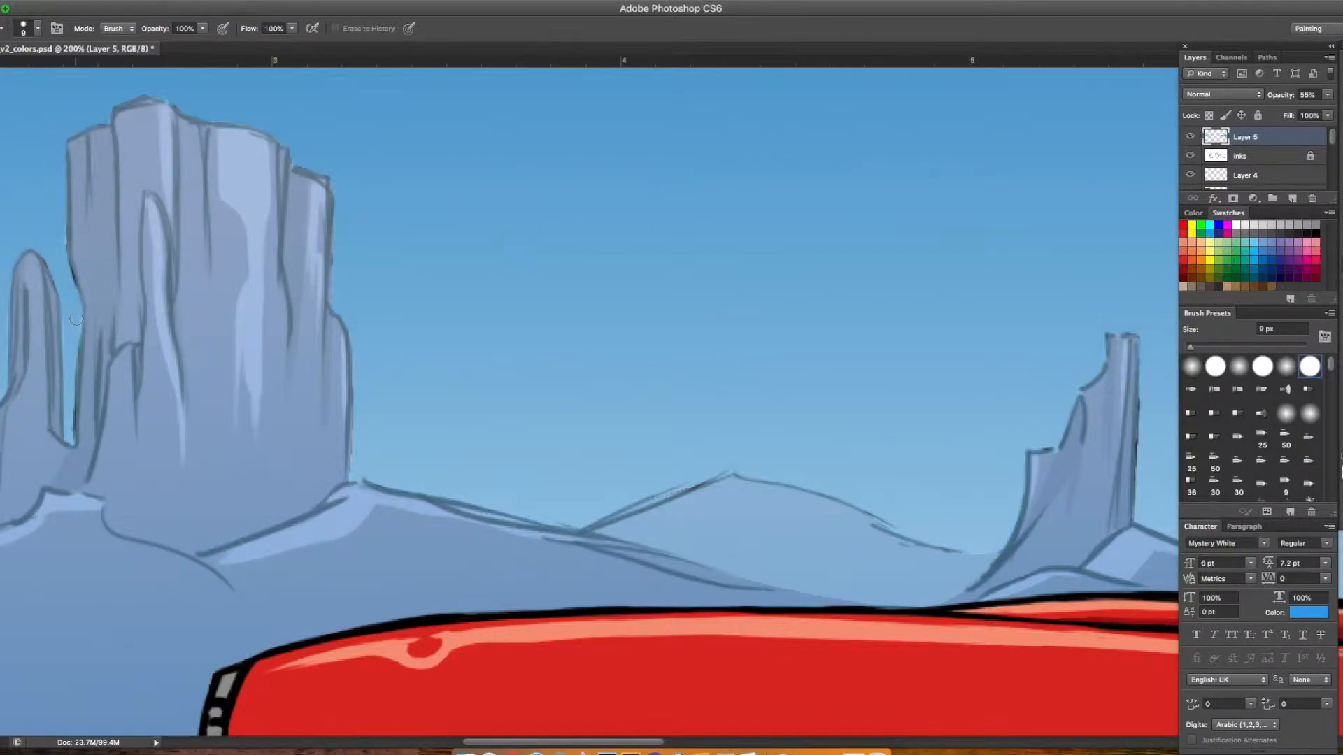
pyautogui.moveTo(151, 358); pyautogui.dragTo(480, 240)
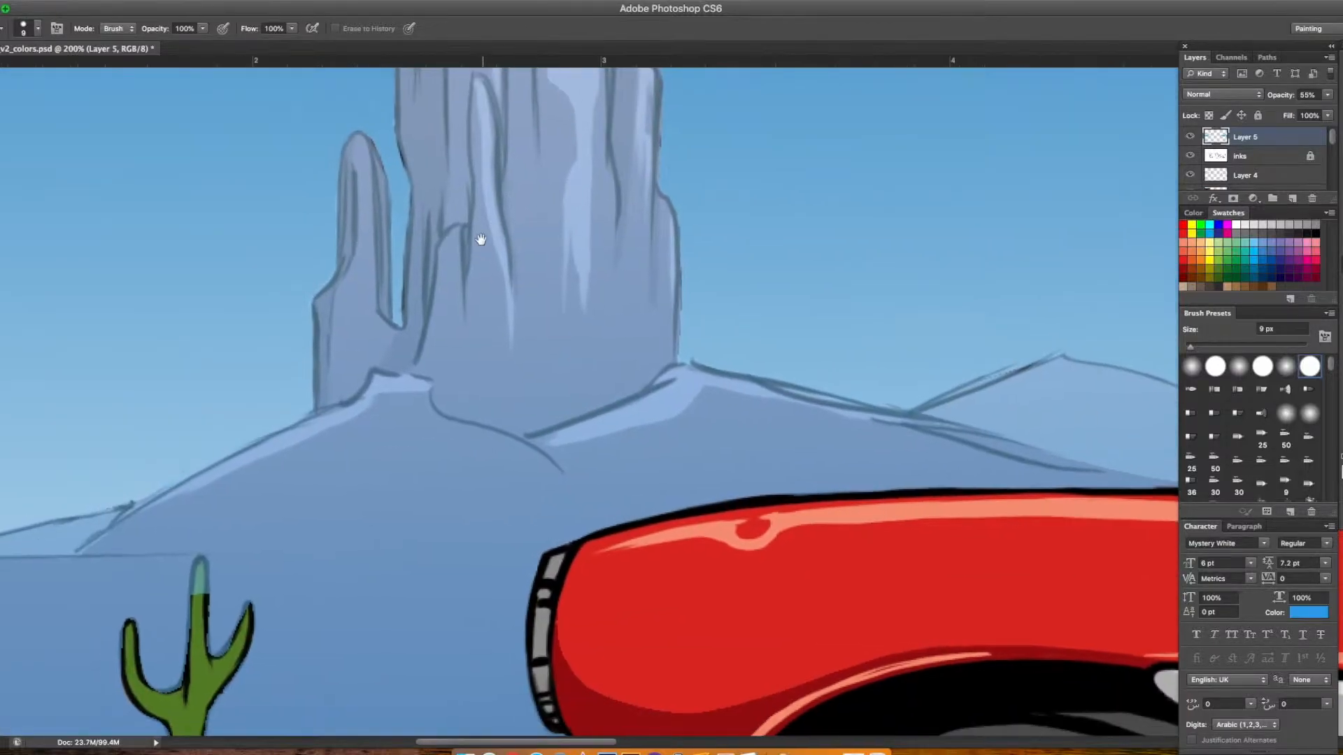
pyautogui.moveTo(750, 322); pyautogui.dragTo(105, 402)
pyautogui.moveTo(1119, 356); pyautogui.dragTo(105, 377)
pyautogui.moveTo(1049, 353); pyautogui.dragTo(244, 361)
pyautogui.moveTo(1049, 389); pyautogui.dragTo(635, 361)
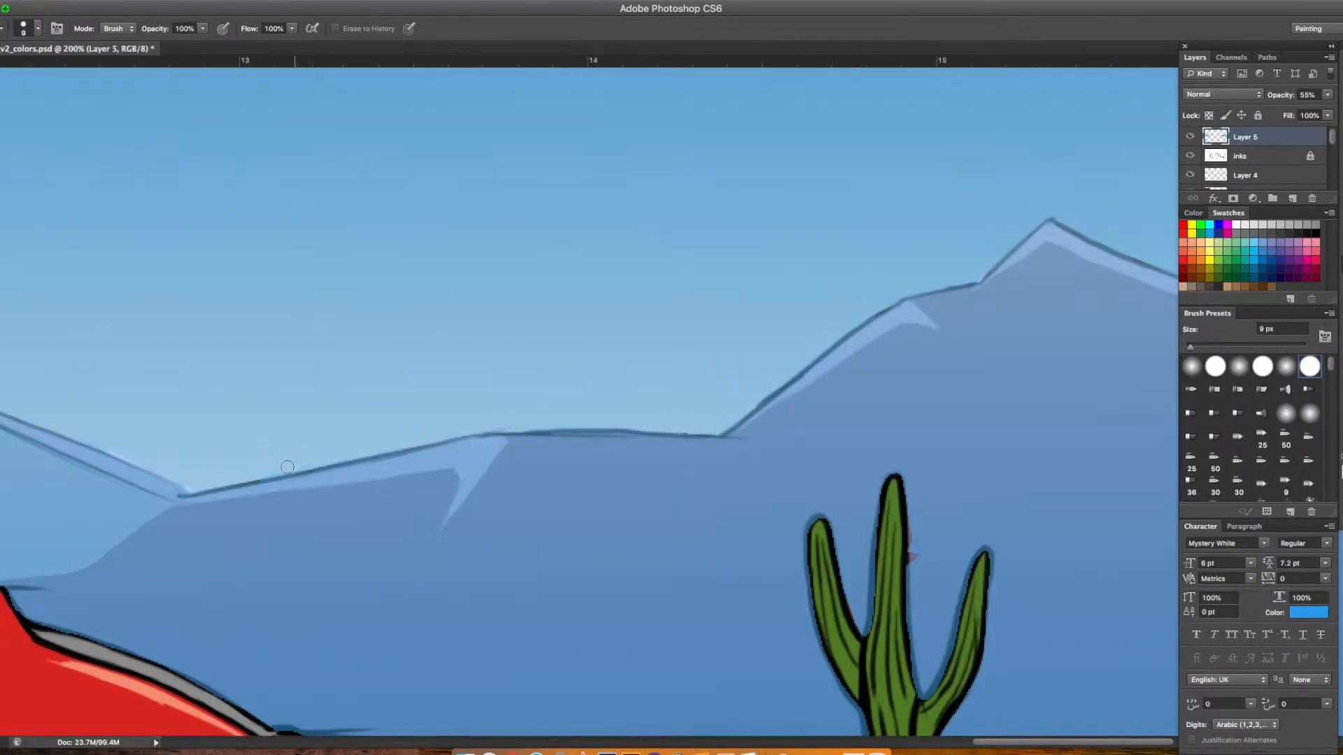
# Try the Darken and Lighten blend modes on Layer 5 while viewing more of the illustration
pyautogui.hotkey('ctrl', '-')
pyautogui.hotkey('ctrl', '-')
pyautogui.hotkey('ctrl', '-')
pyautogui.hotkey('ctrl', '-')
pyautogui.hotkey('ctrl', '-')
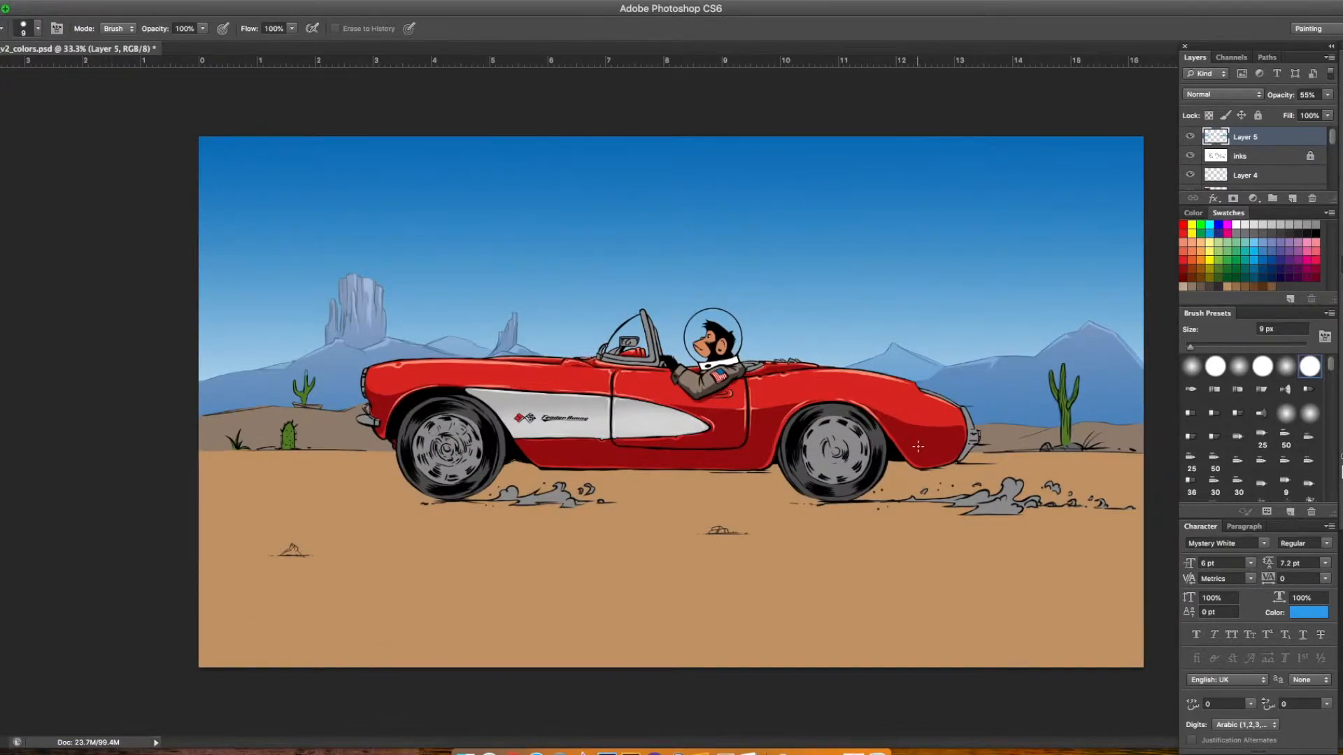
pyautogui.click(1249, 97)
pyautogui.click(1232, 145)
pyautogui.click(1242, 95)
pyautogui.click(1239, 118)
pyautogui.click(1242, 97)
pyautogui.click(1224, 67)
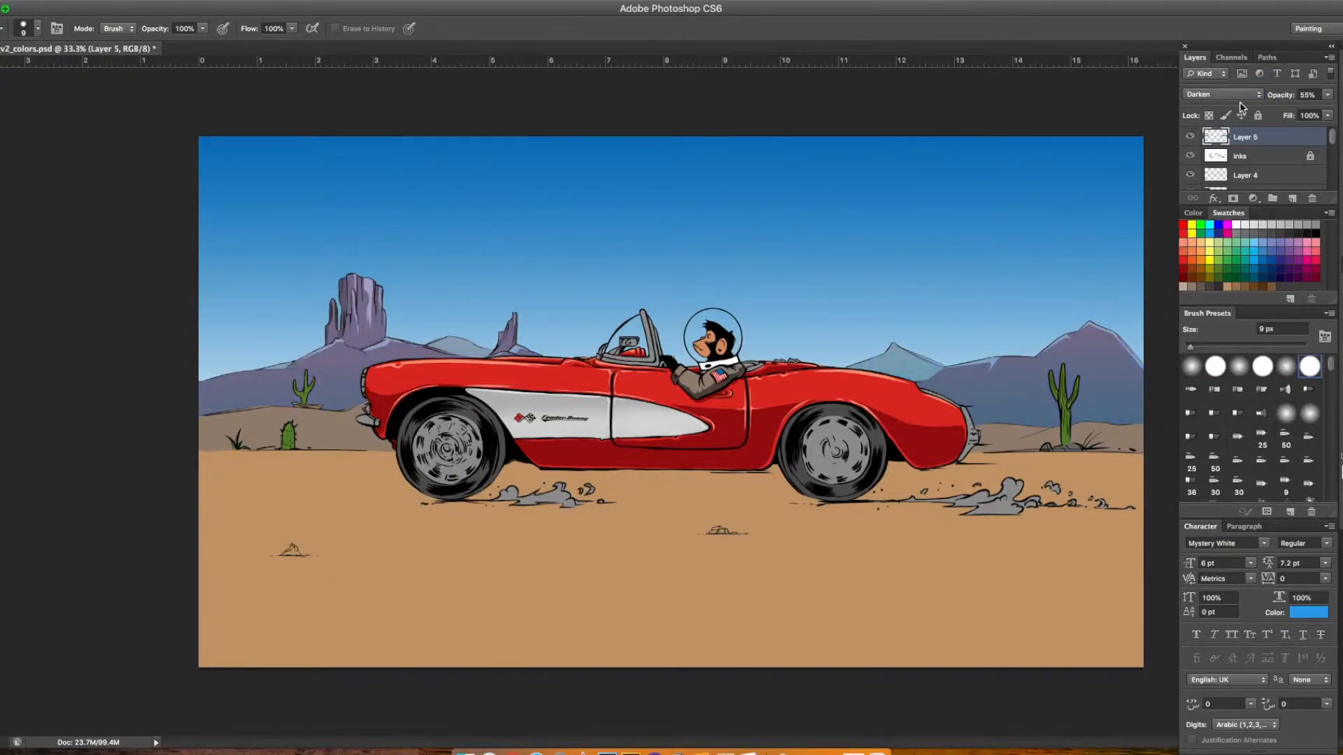
pyautogui.hotkey('ctrl', '+')
pyautogui.click(1242, 96)
pyautogui.click(1225, 151)
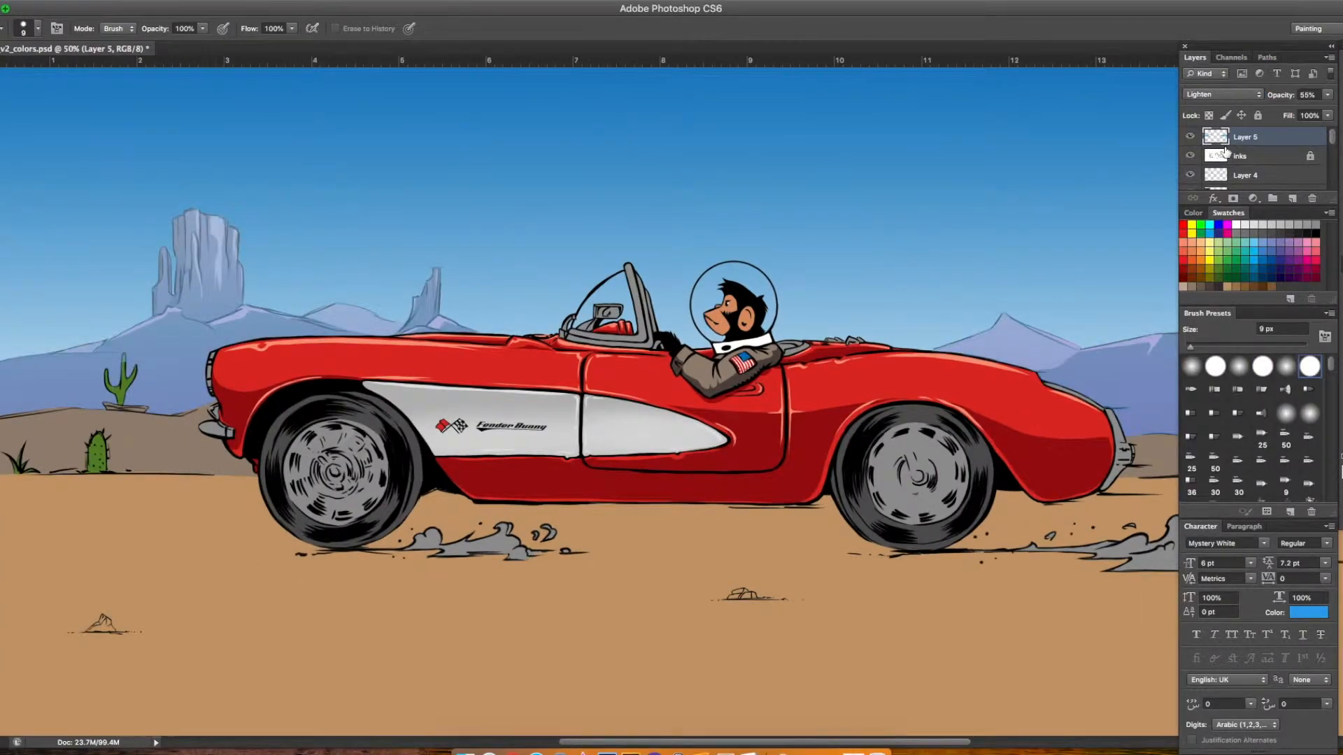
# Try further blend modes on Layer 5, including Soft Light, and return it to Normal
pyautogui.click(1234, 95)
pyautogui.click(1234, 114)
pyautogui.click(1234, 95)
pyautogui.click(1232, 133)
pyautogui.click(1236, 95)
pyautogui.click(1229, 134)
pyautogui.click(1235, 95)
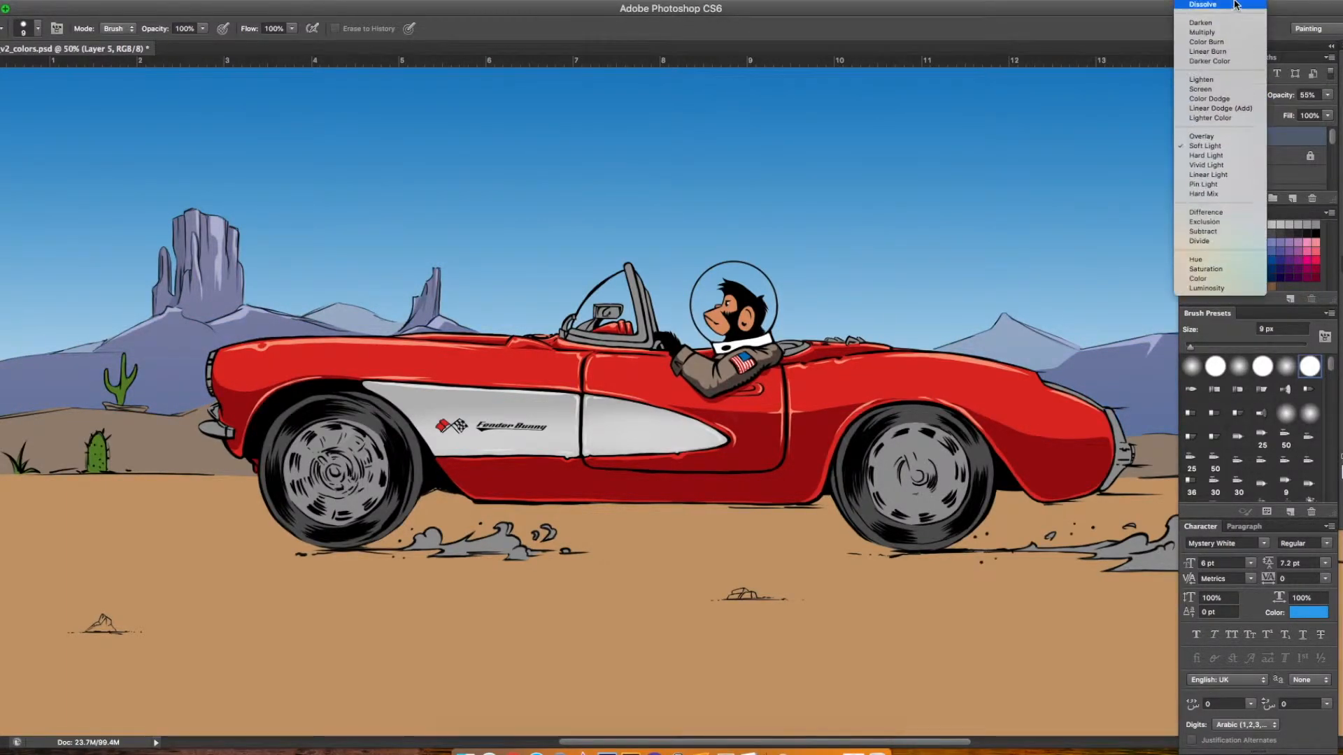
pyautogui.click(1229, 4)
# Try the Hard Light and Overlay blend modes on Layer 5 and restore Normal
pyautogui.click(1237, 95)
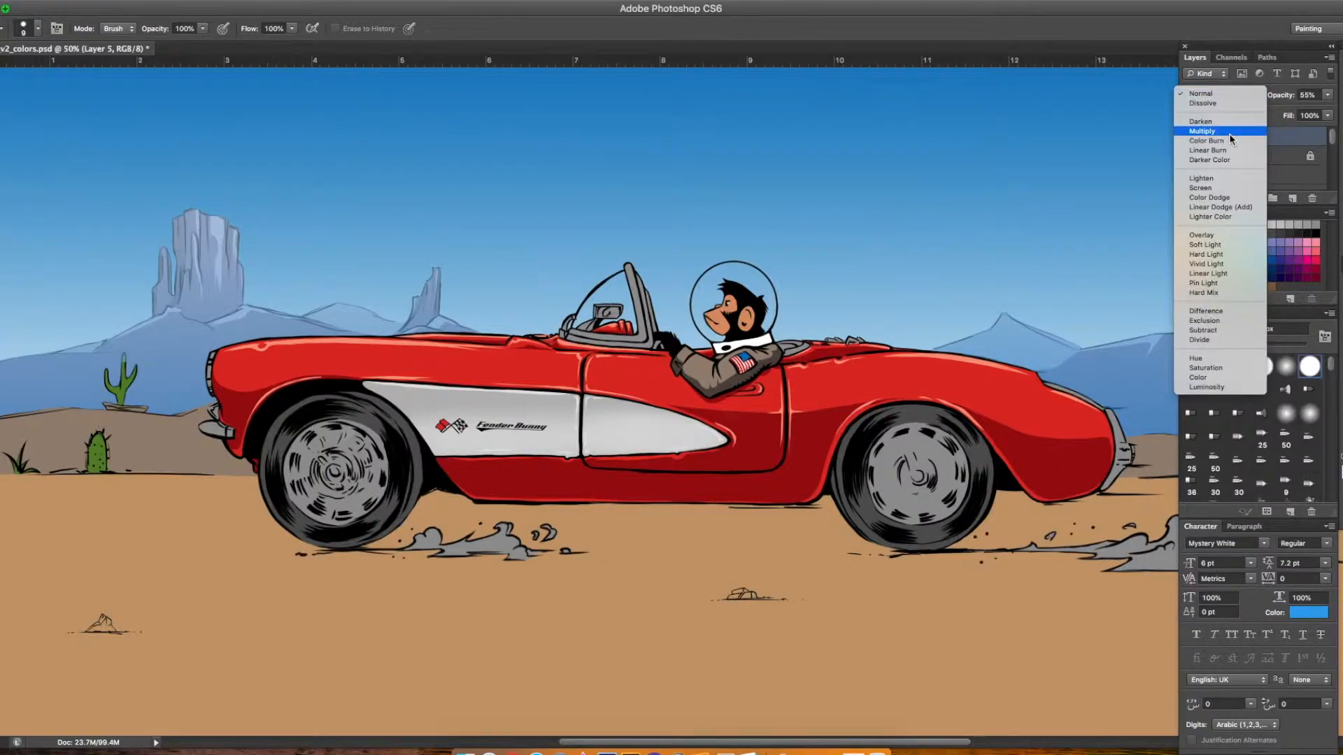
pyautogui.click(1229, 137)
pyautogui.click(1236, 94)
pyautogui.click(1235, 105)
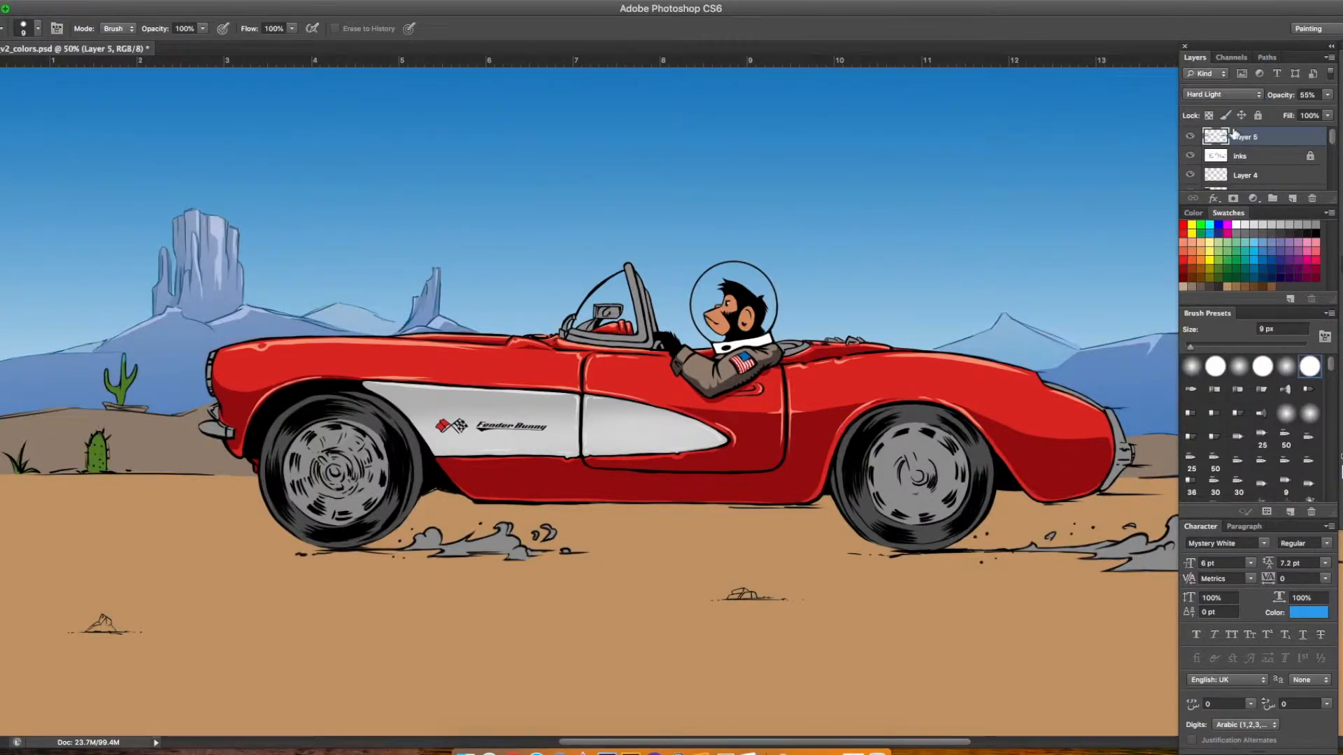
pyautogui.click(1237, 95)
pyautogui.click(1235, 123)
pyautogui.click(1236, 94)
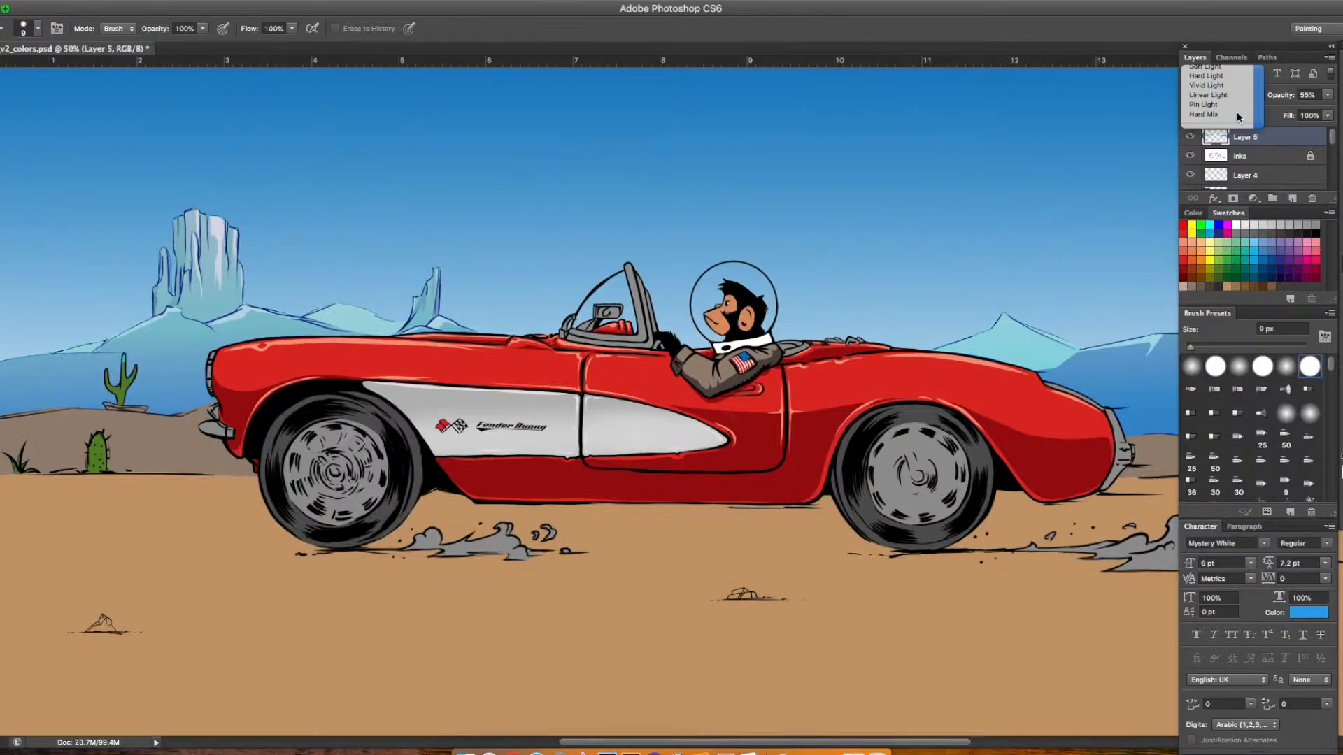
pyautogui.click(1235, 111)
pyautogui.click(1236, 95)
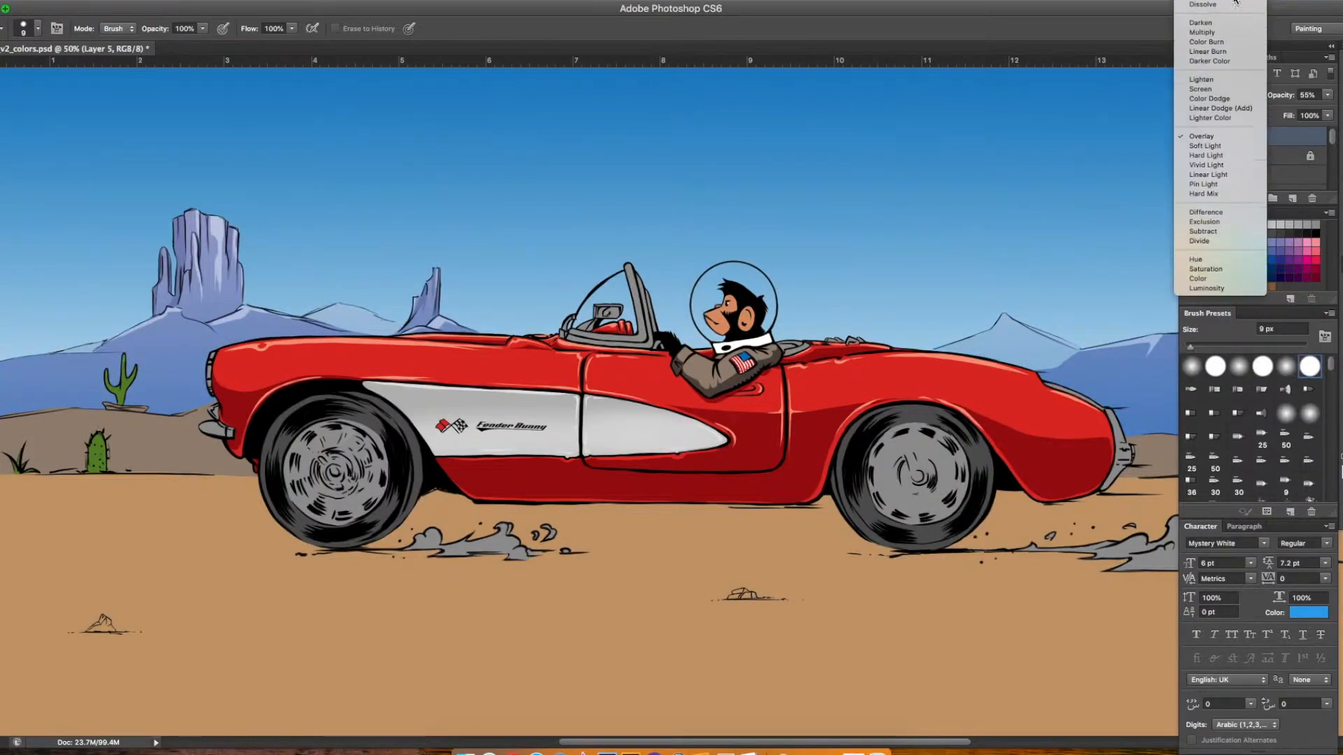
pyautogui.click(1237, 9)
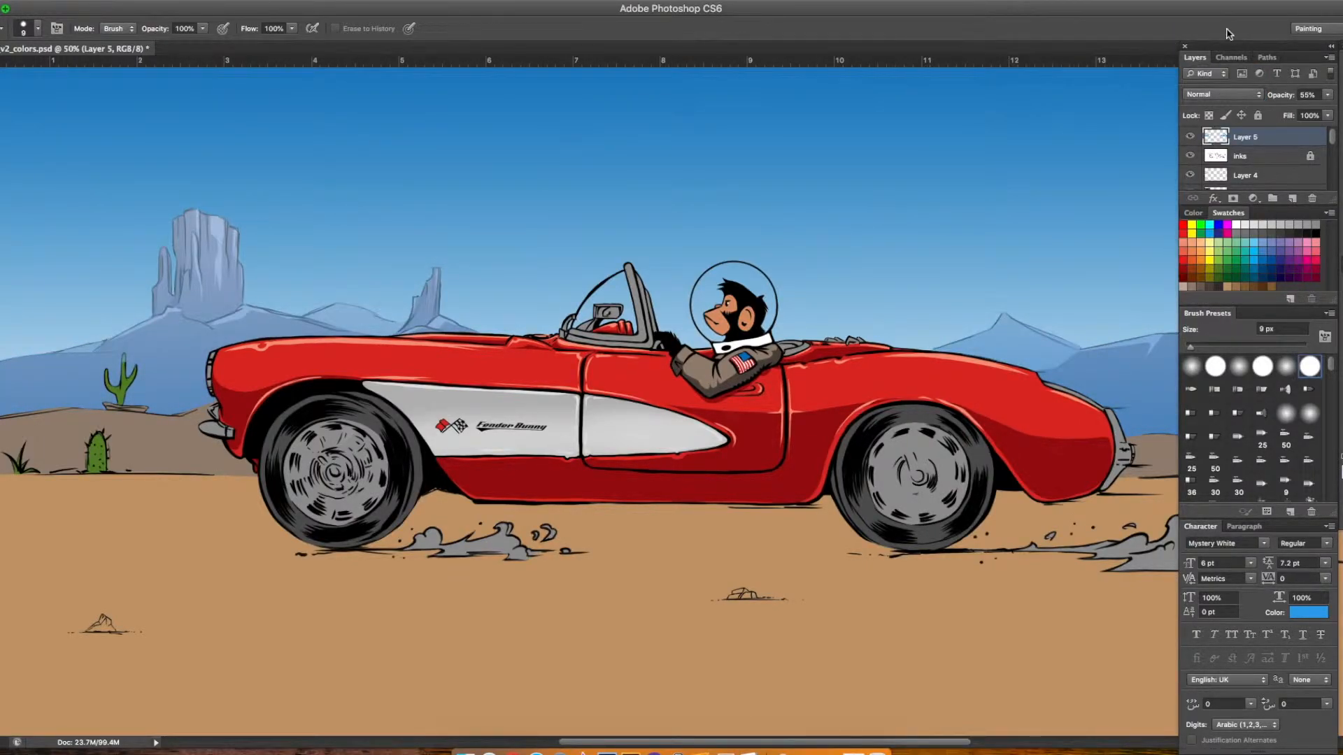
# Set the fill of Layer 5 to 58% and its opacity to 63%
pyautogui.click(1327, 115)
pyautogui.moveTo(1325, 130)
pyautogui.mouseDown()
pyautogui.moveTo(1294, 131)
pyautogui.moveTo(1329, 130)
pyautogui.mouseUp()
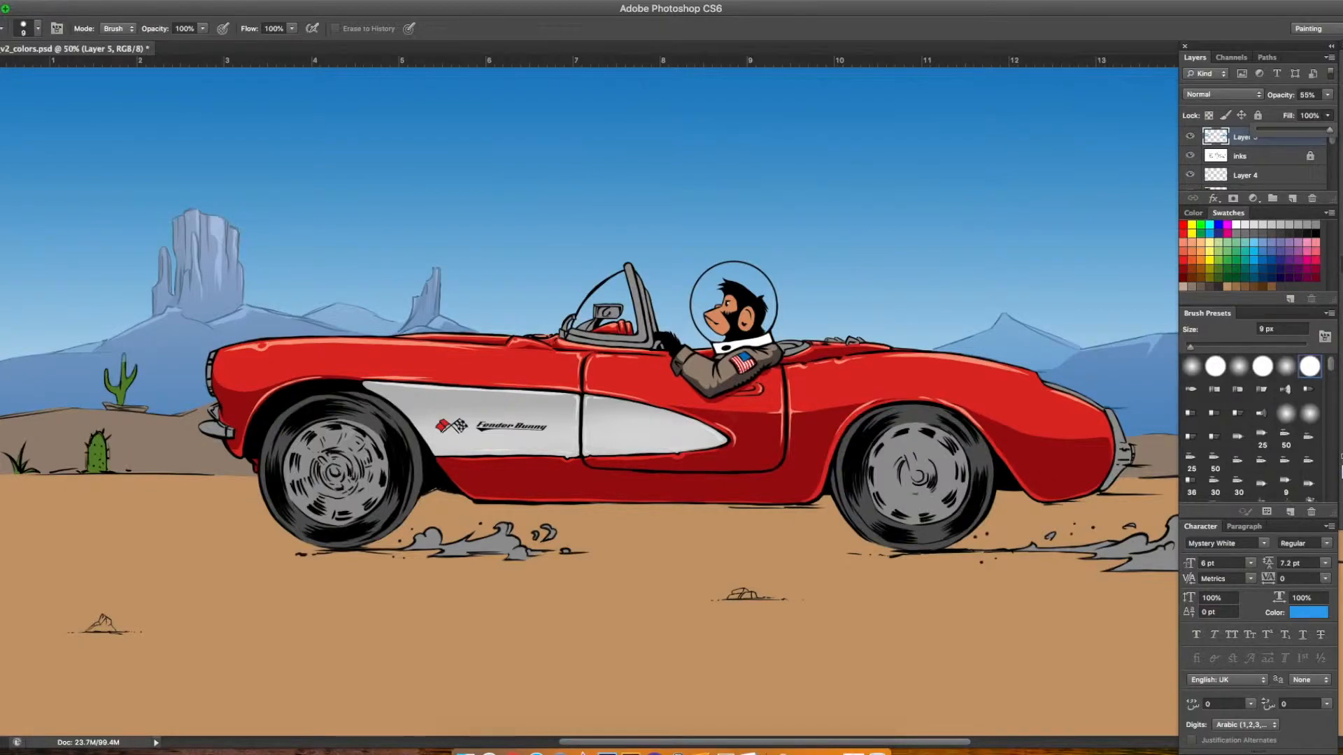
pyautogui.moveTo(1329, 130)
pyautogui.mouseDown()
pyautogui.moveTo(1301, 136)
pyautogui.moveTo(1316, 133)
pyautogui.moveTo(1303, 109)
pyautogui.moveTo(1302, 140)
pyautogui.mouseUp()
pyautogui.click(1327, 94)
pyautogui.click(1327, 121)
pyautogui.click(1326, 116)
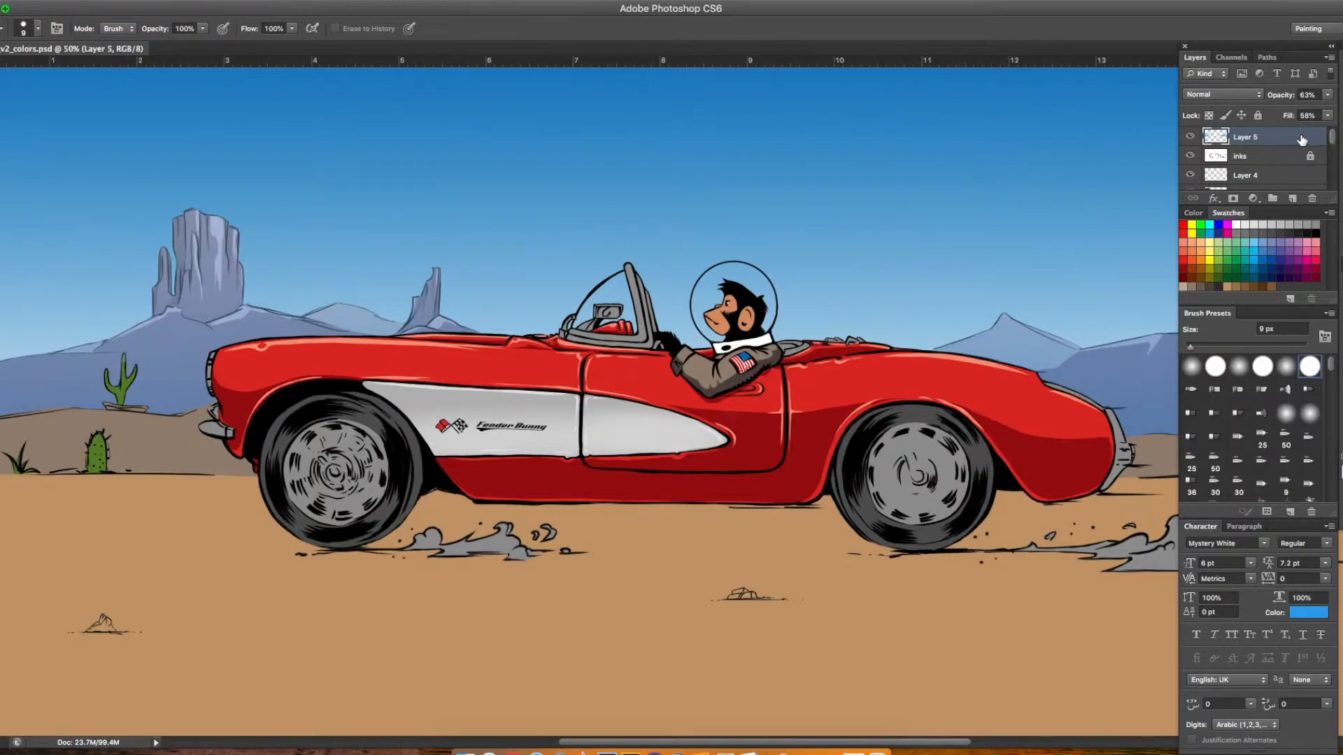
# Compare Photo Filter presets such as Deep Emerald on Layer 5 at 25% density and apply the last one chosen
pyautogui.press('v')
pyautogui.press('super+minus')
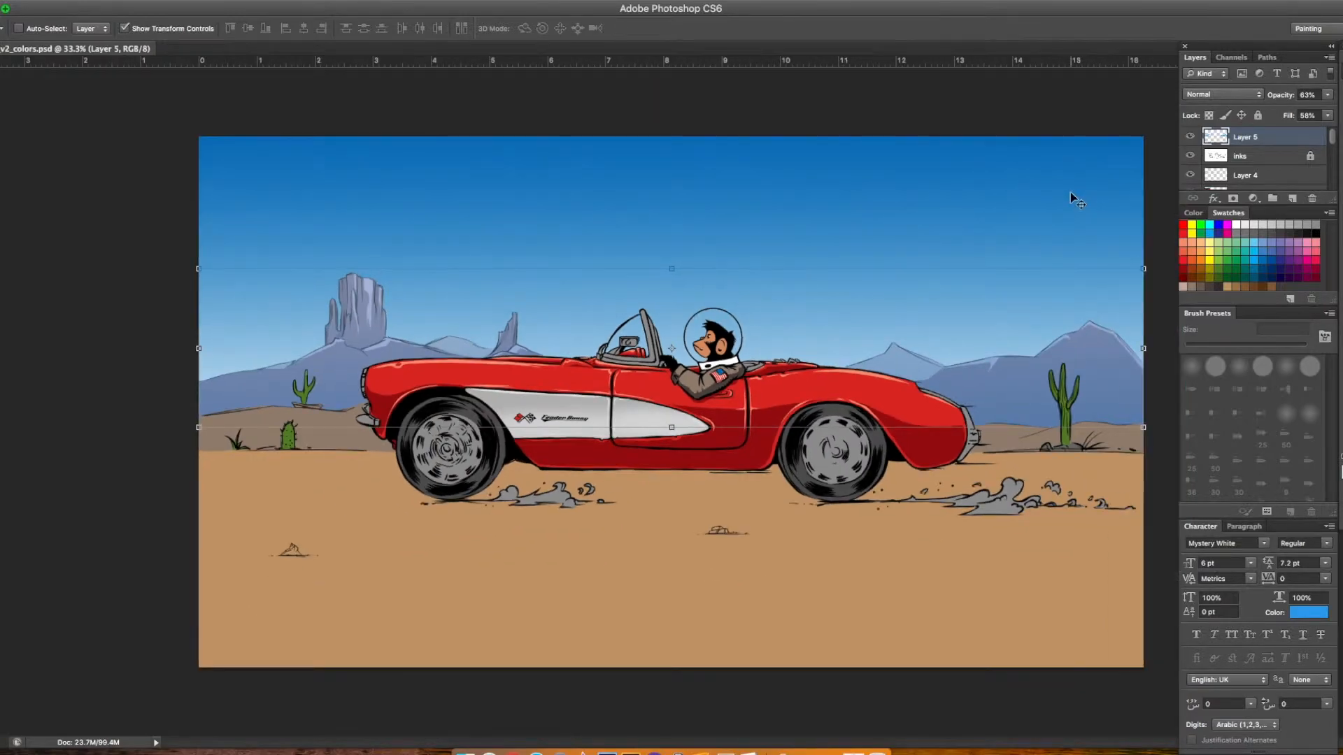
pyautogui.press('m')
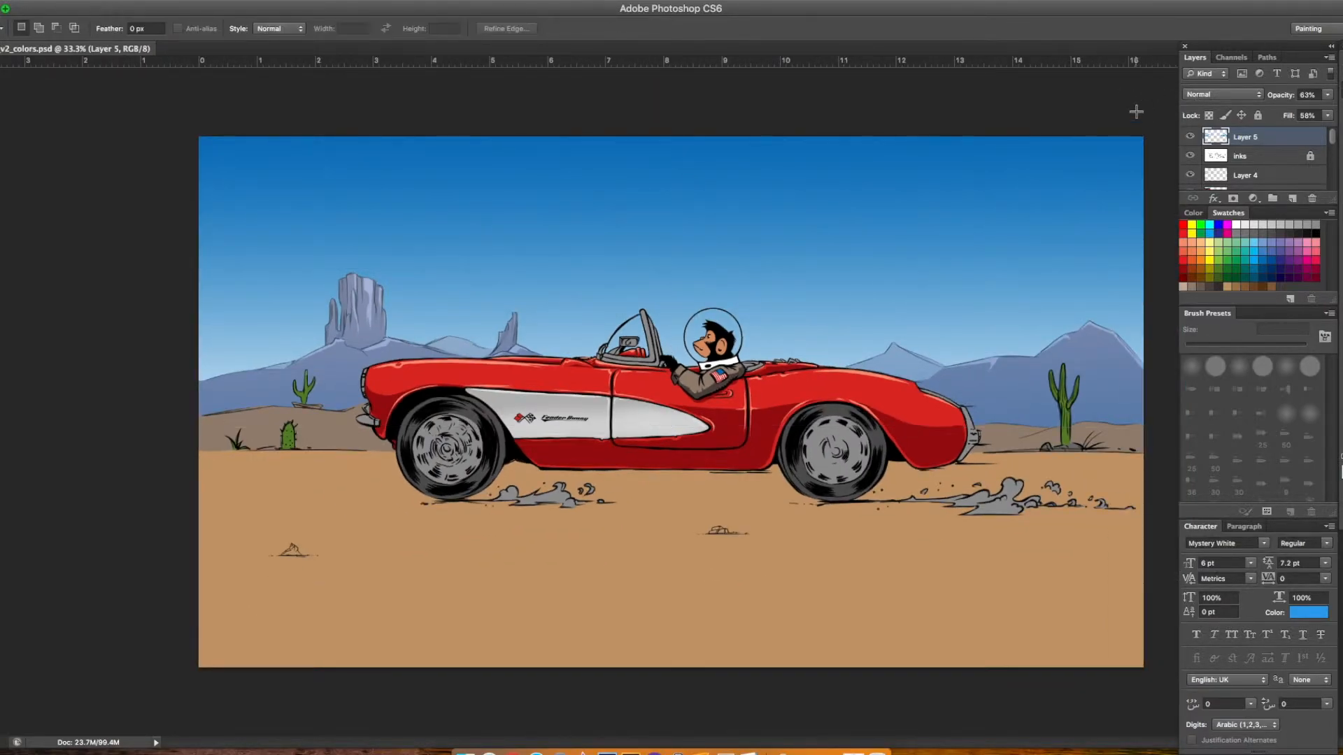
pyautogui.click(151, 2)
pyautogui.moveTo(178, 36)
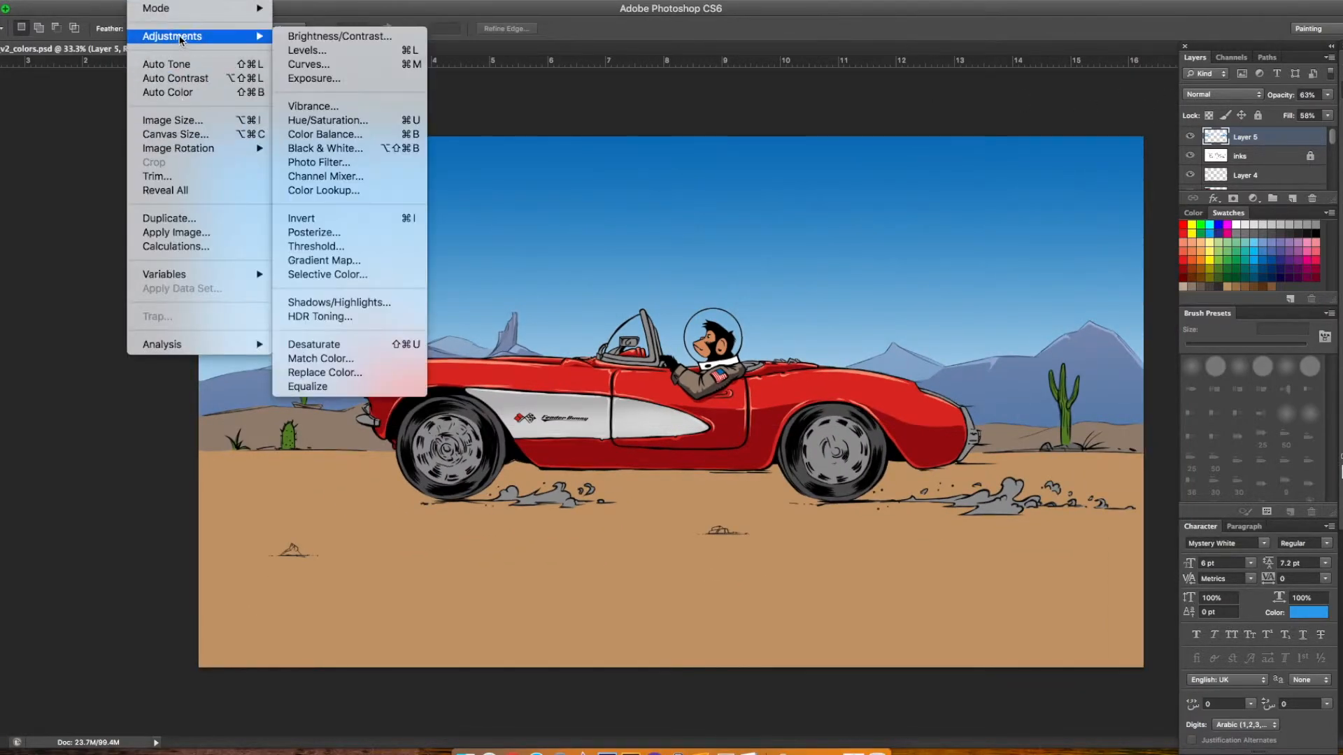
pyautogui.click(319, 163)
pyautogui.click(806, 148)
pyautogui.click(801, 164)
pyautogui.click(808, 149)
pyautogui.click(801, 164)
pyautogui.click(809, 150)
pyautogui.click(813, 227)
pyautogui.click(807, 148)
pyautogui.click(803, 242)
pyautogui.click(805, 150)
pyautogui.click(807, 175)
pyautogui.click(808, 149)
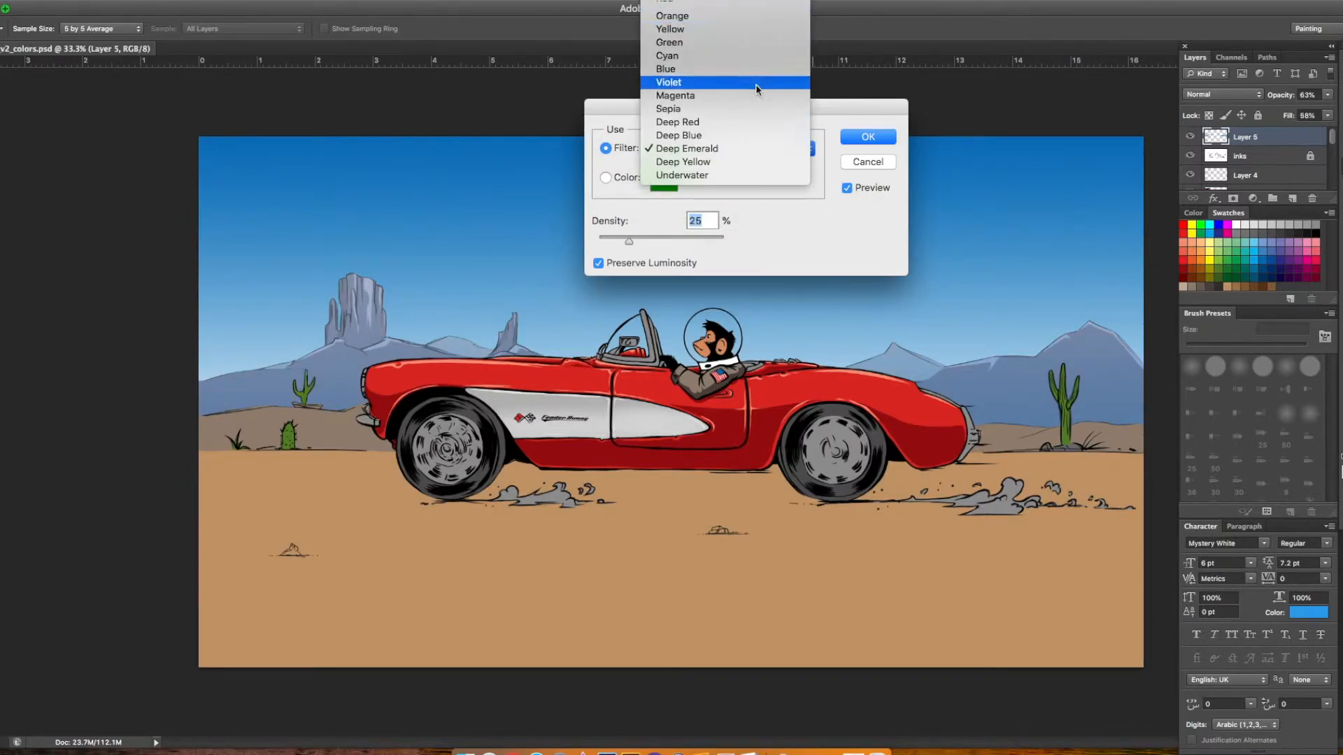
pyautogui.click(733, 2)
pyautogui.click(875, 137)
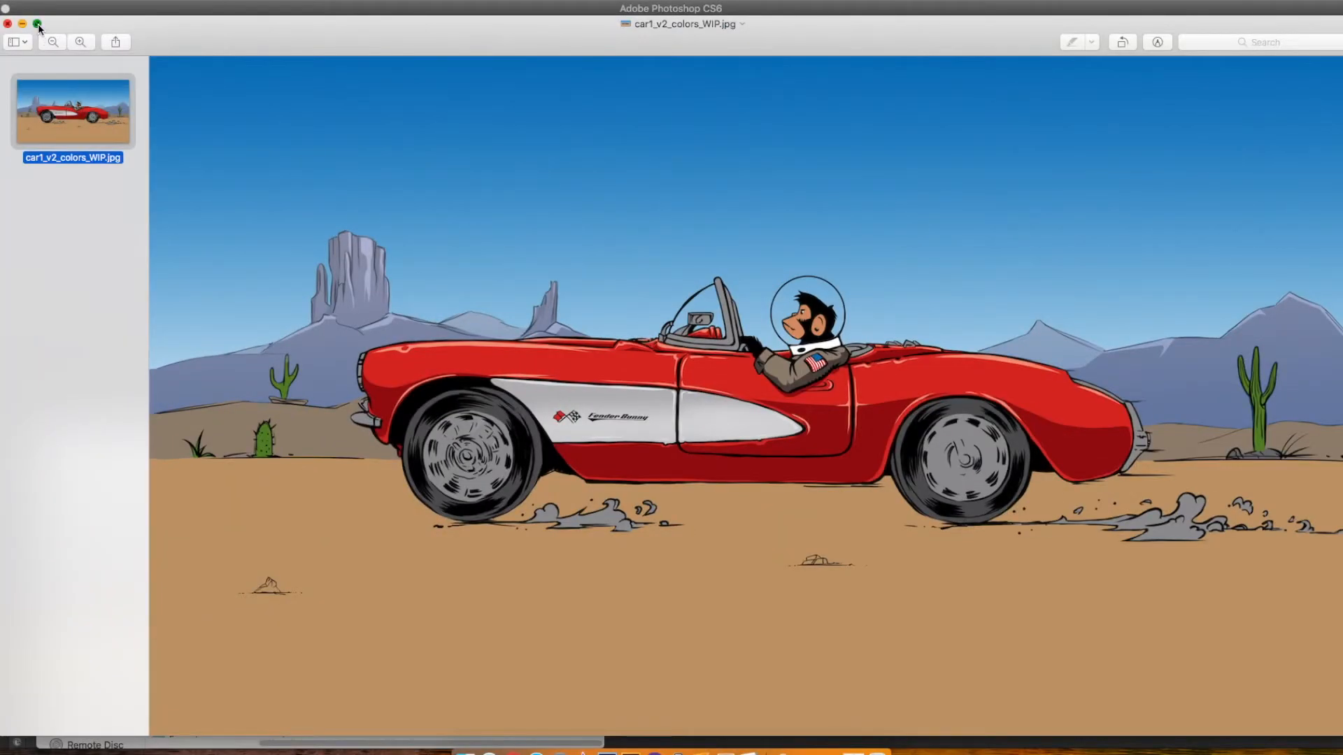
# View the exported car1_v2_colors_WIP.jpg full screen in Preview
pyautogui.click(37, 24)
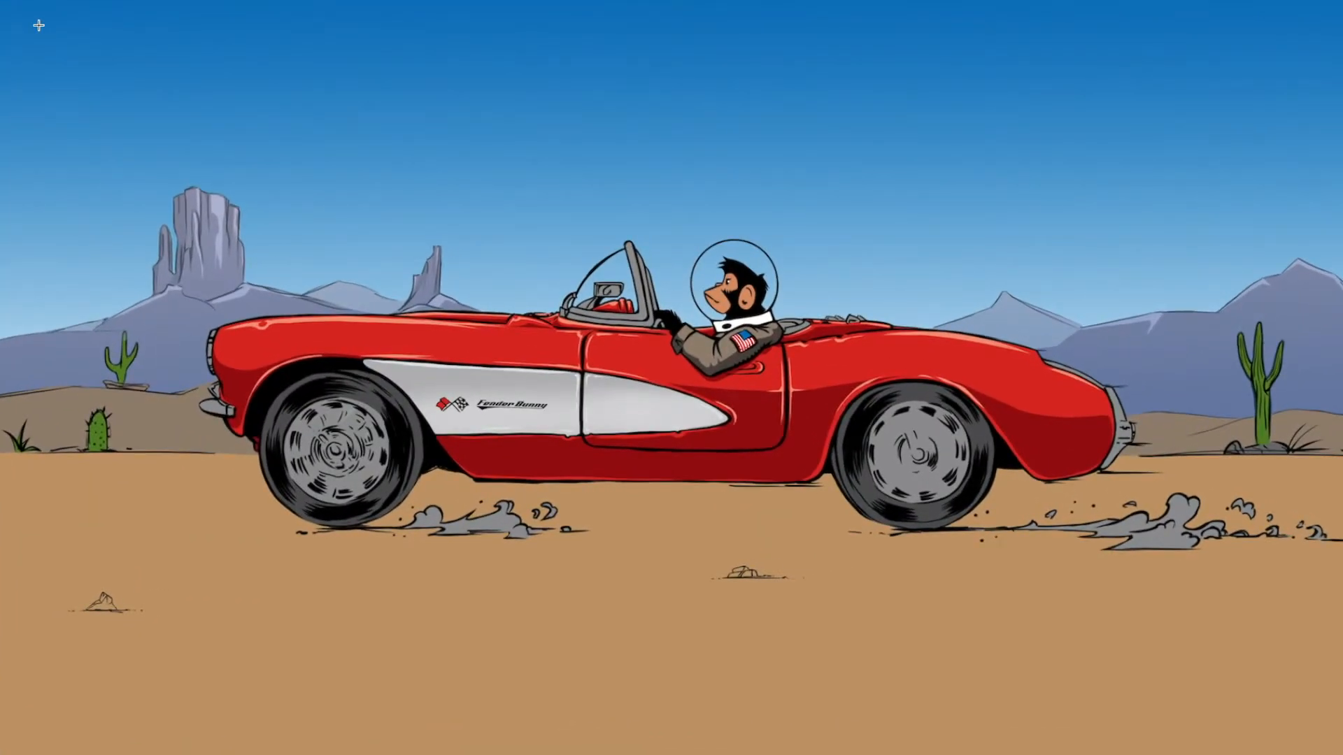